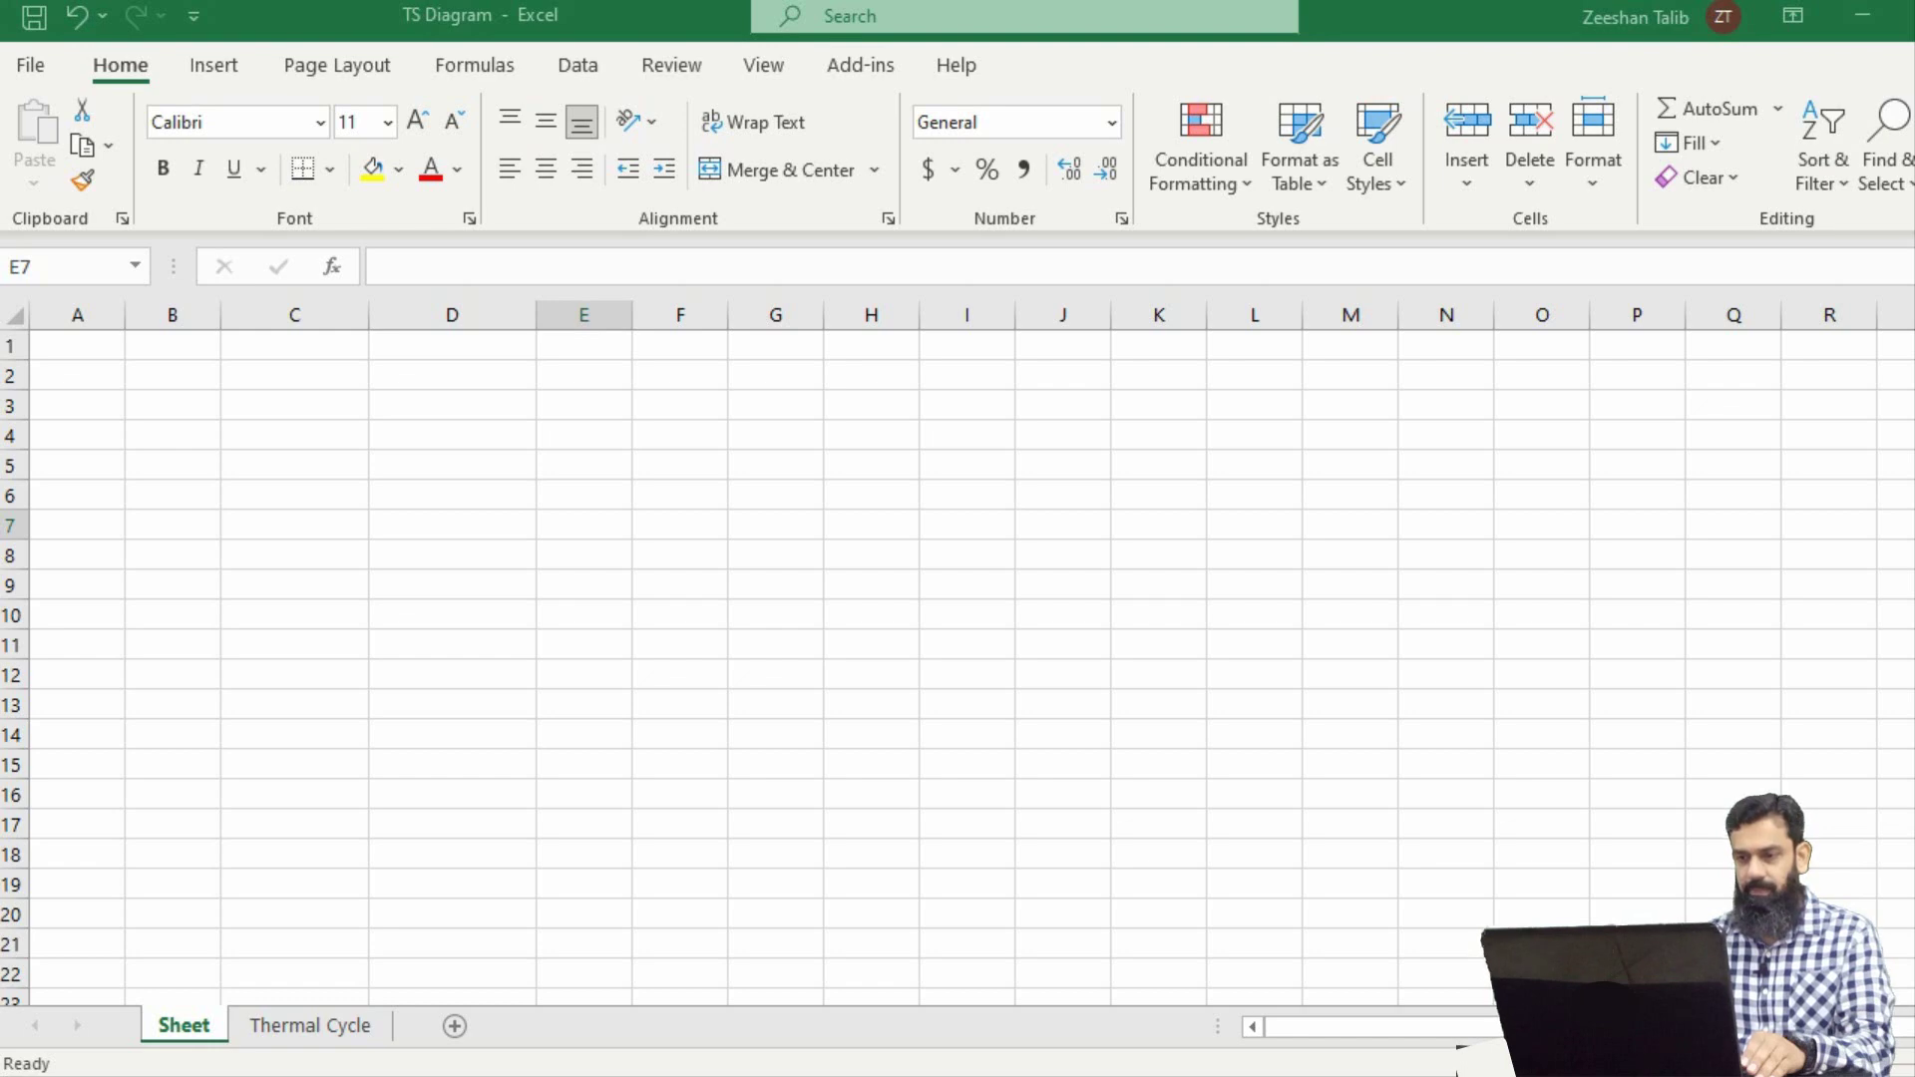
- Switch to the saturated steam table PDF in Foxit Phantom and examine the temperature, saturated liquid entropy and saturated vapor entropy columns
{"action": "key", "text": "alt+Tab"}
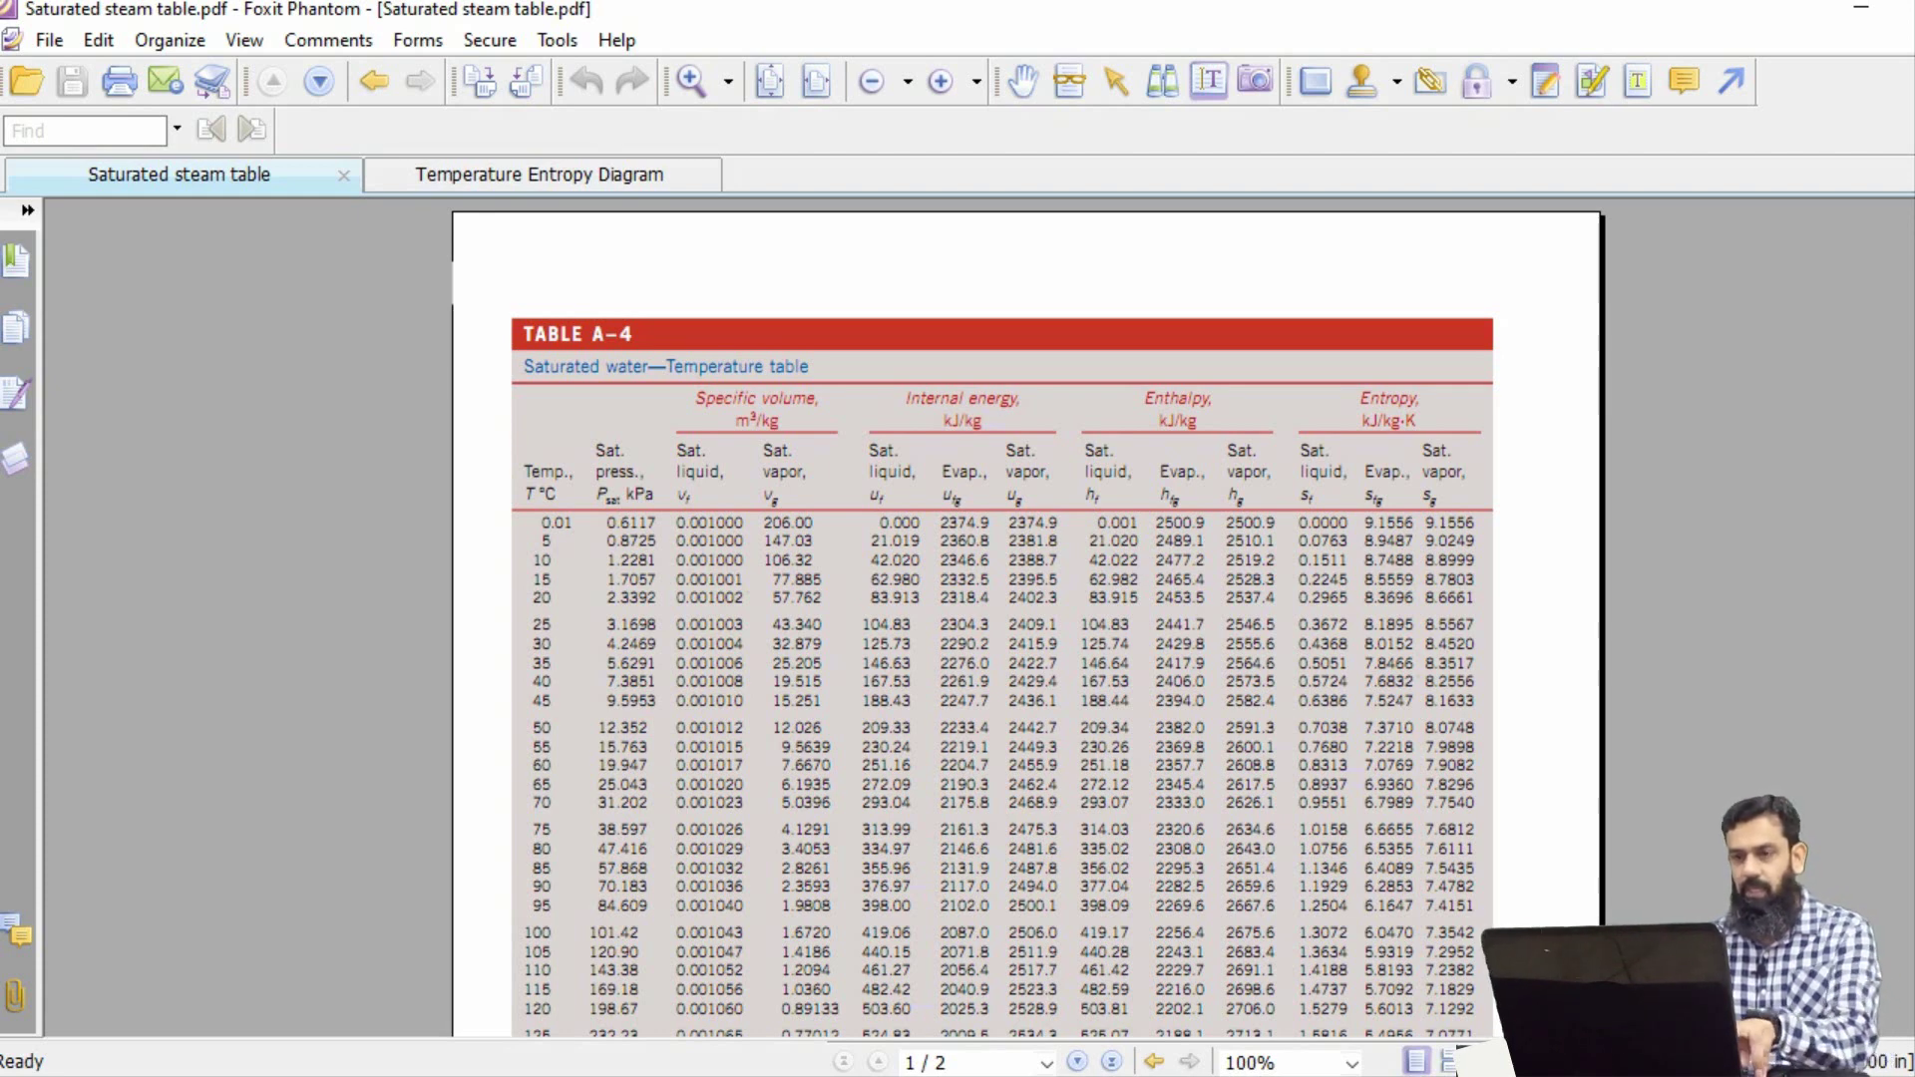
{"action": "mouse_move", "coordinate": [509, 446]}
{"action": "left_mouse_down"}
{"action": "mouse_move", "coordinate": [527, 488]}
{"action": "mouse_move", "coordinate": [580, 514]}
{"action": "left_mouse_up"}
{"action": "left_click_drag", "start_coordinate": [1286, 435], "coordinate": [1351, 508]}
{"action": "mouse_move", "coordinate": [1412, 435]}
{"action": "left_mouse_down"}
{"action": "mouse_move", "coordinate": [1413, 460]}
{"action": "mouse_move", "coordinate": [1482, 511]}
{"action": "left_mouse_up"}
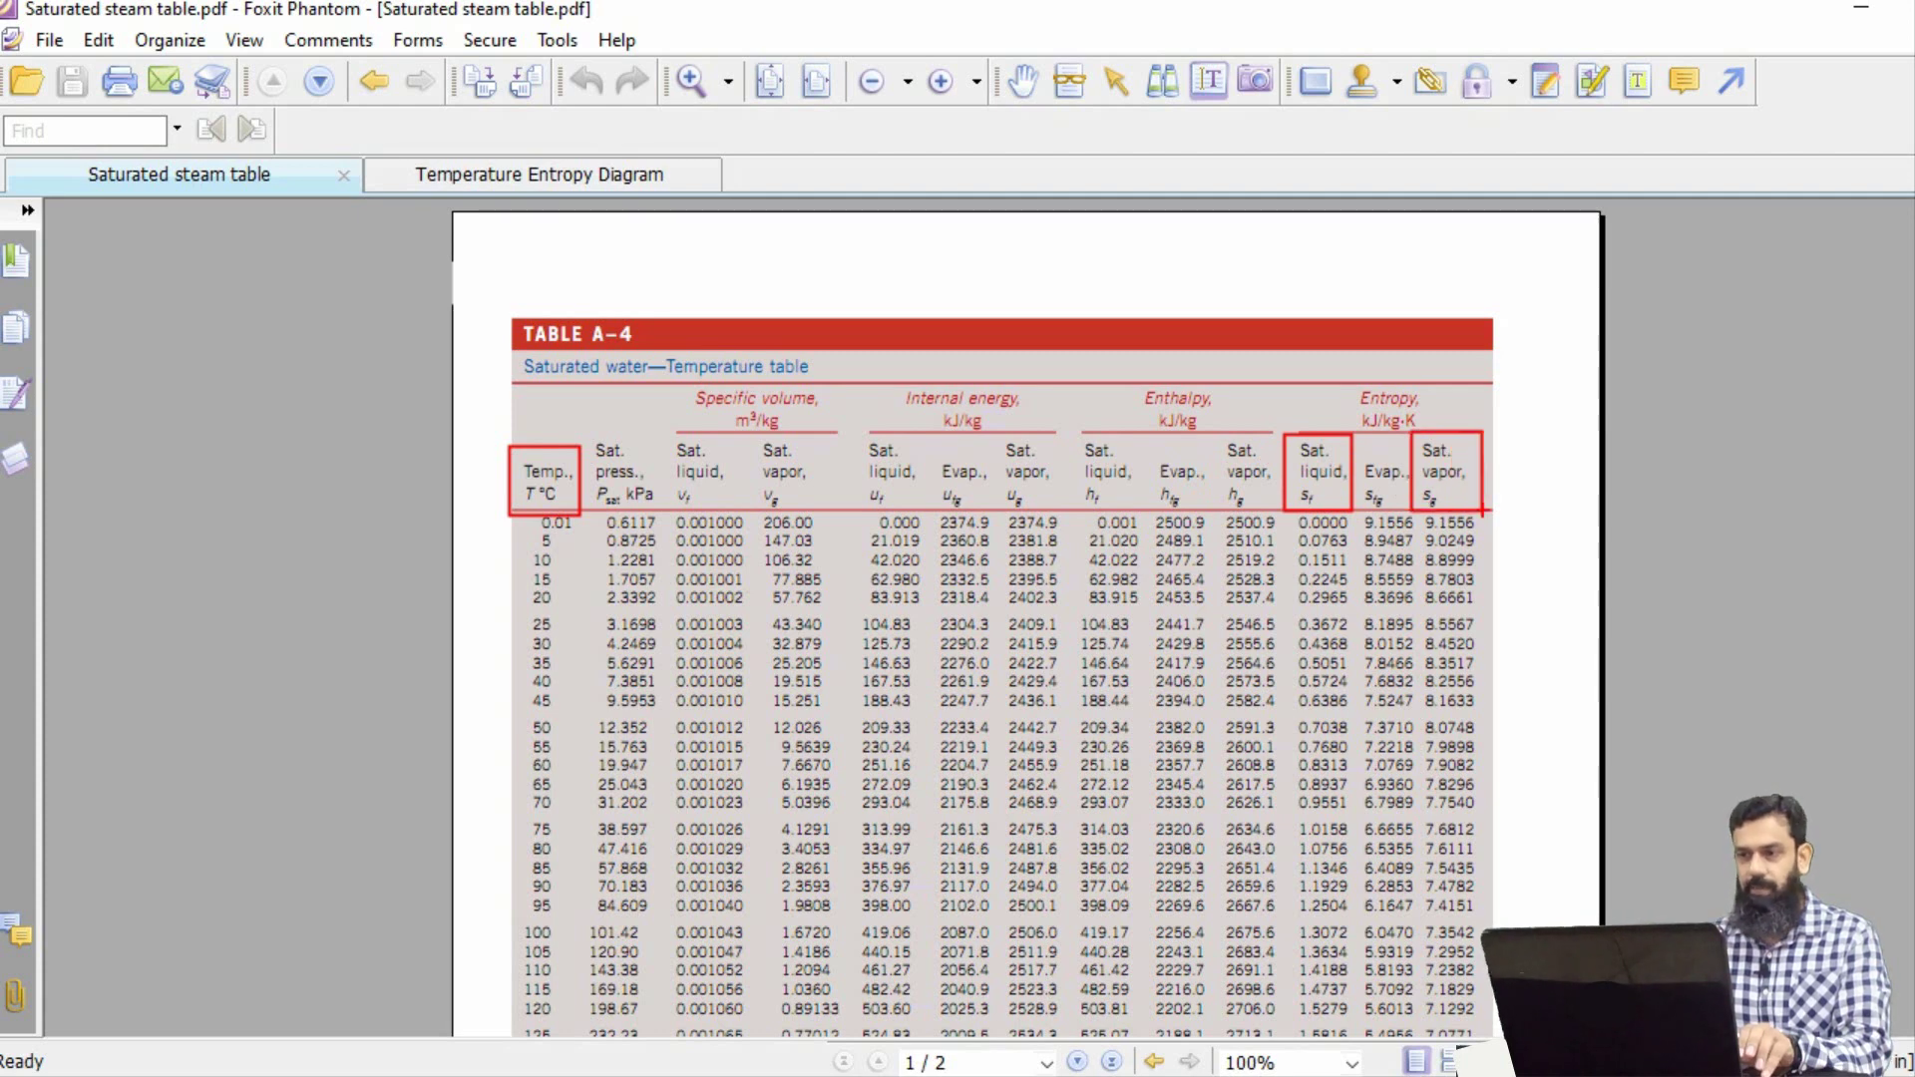
{"action": "key", "text": "Escape"}
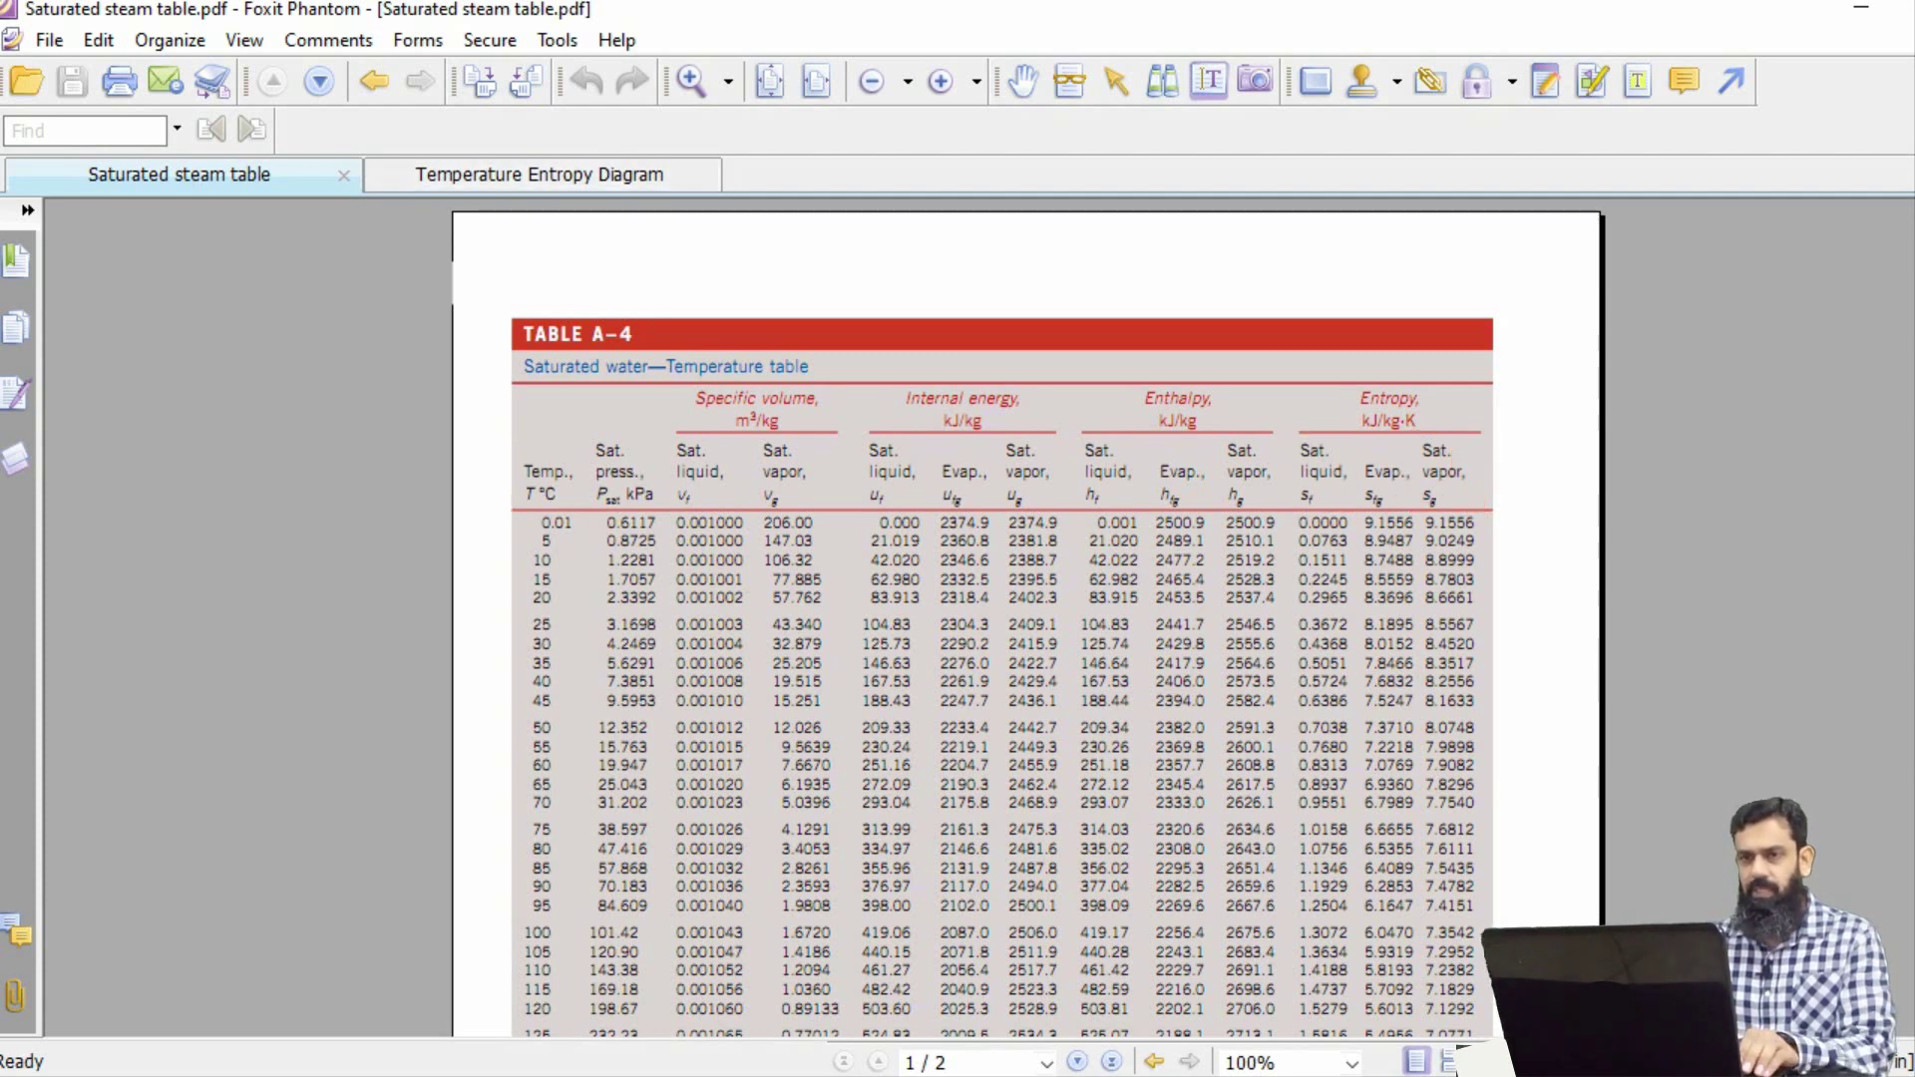
- Change the page display to show both steam table pages side by side at 75% zoom
{"action": "left_click", "coordinate": [245, 39]}
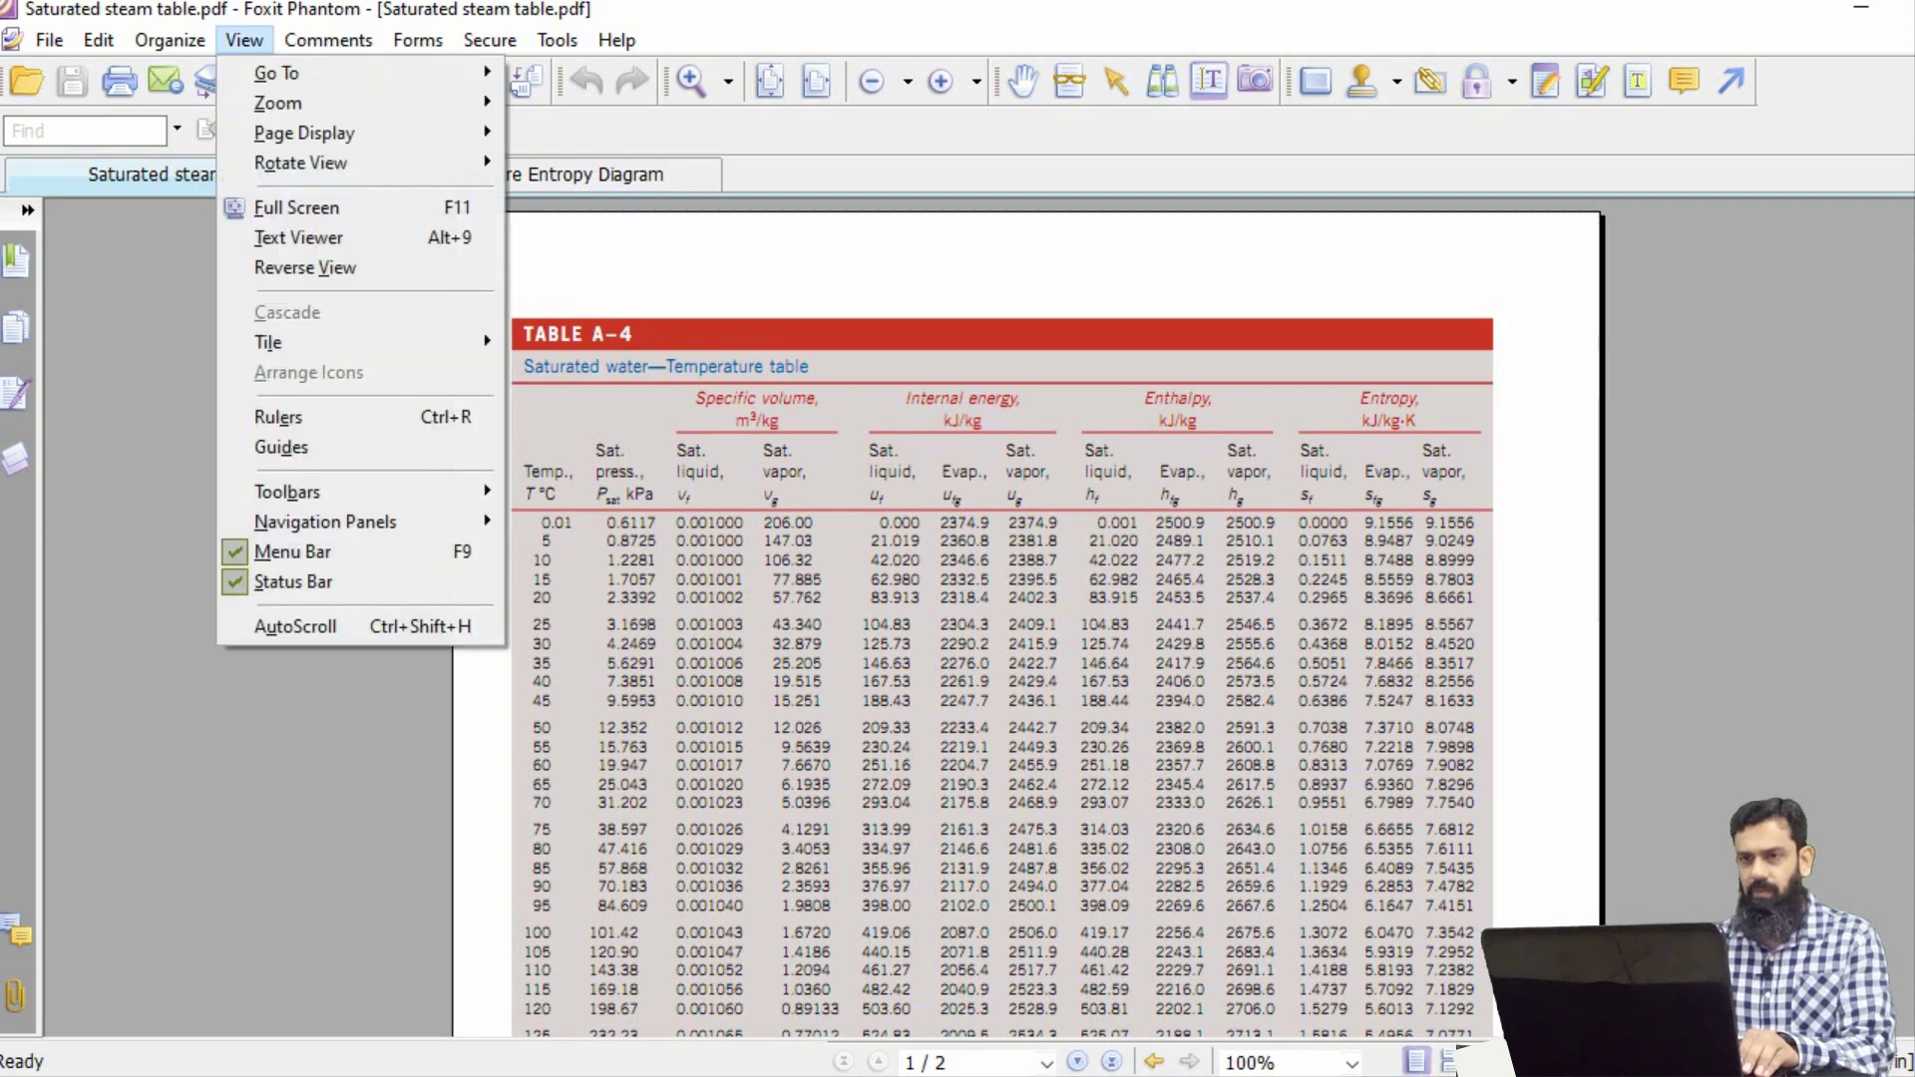
{"action": "mouse_move", "coordinate": [304, 133]}
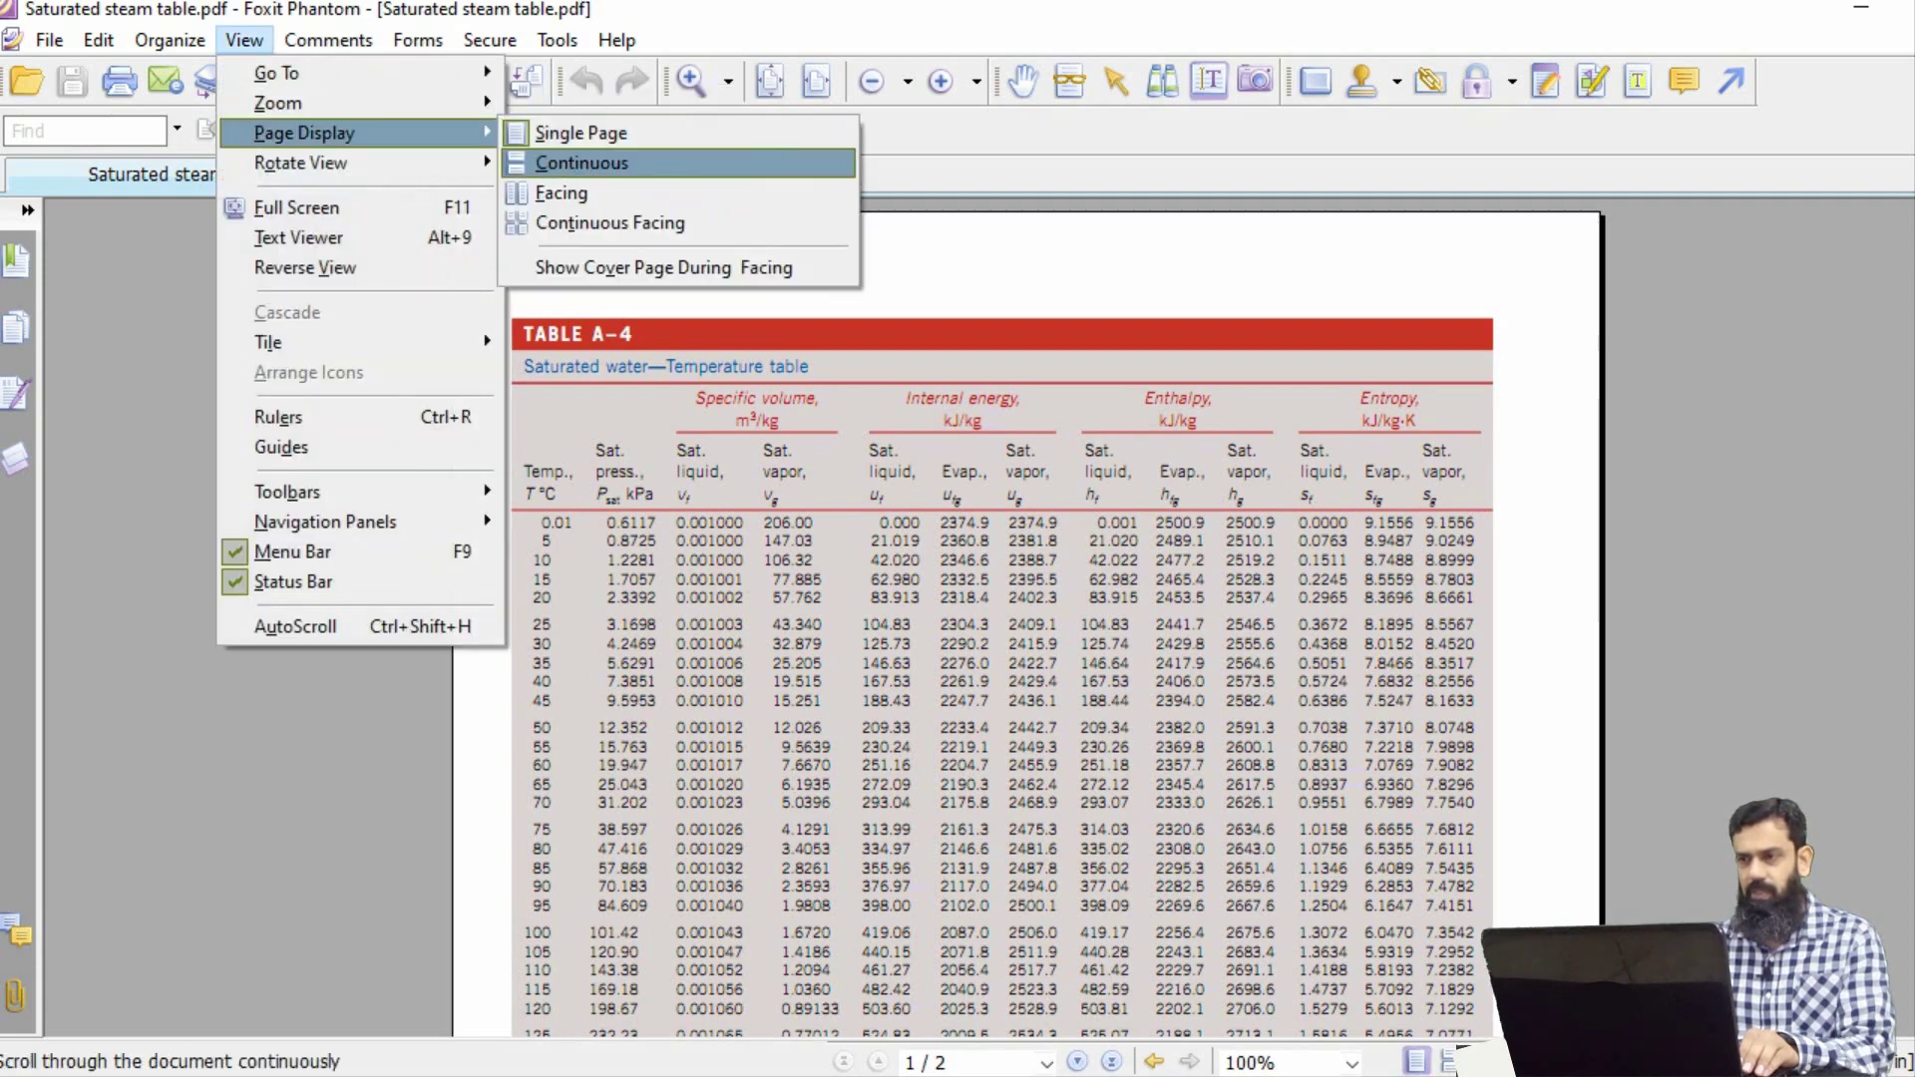
{"action": "left_click", "coordinate": [581, 163]}
{"action": "key", "text": "ctrl+minus"}
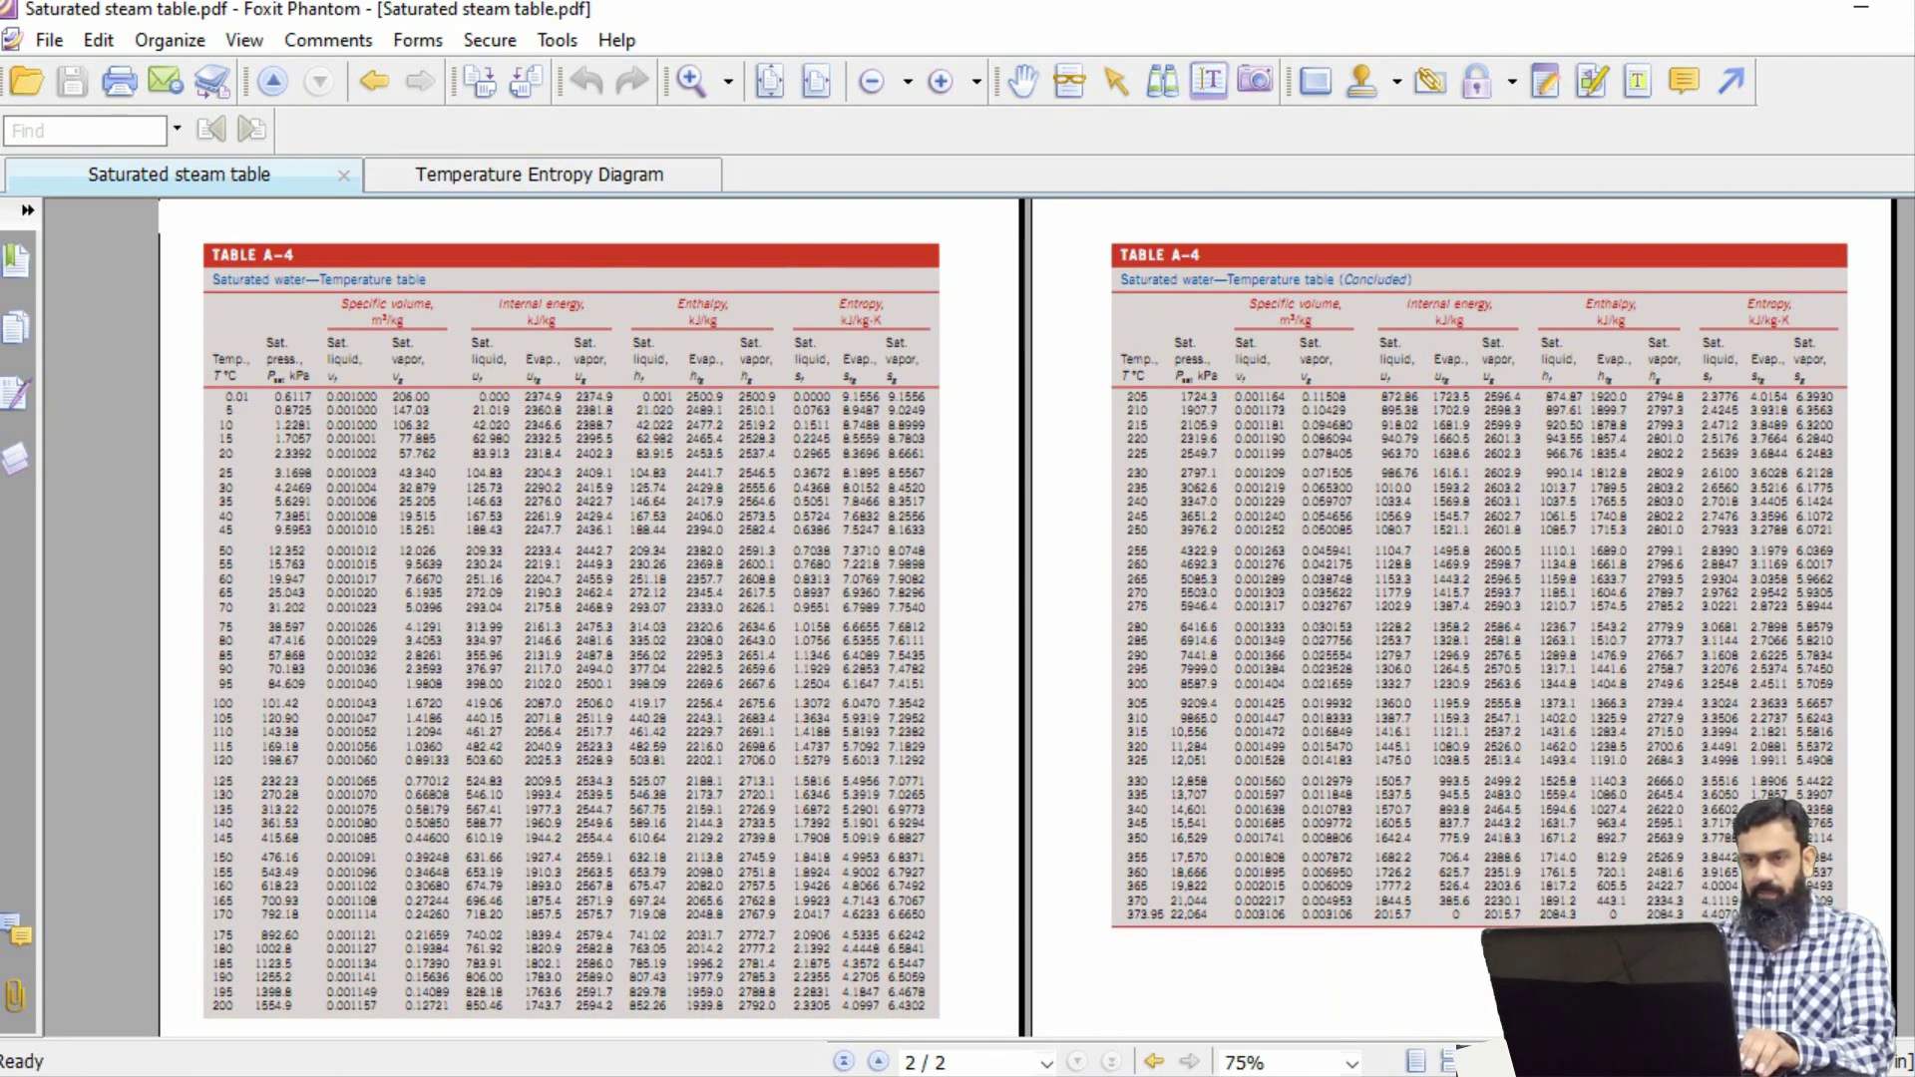
- Copy the temperature column of the first table page into the Excel sheet starting at cell B3
{"action": "left_click_drag", "start_coordinate": [215, 391], "coordinate": [233, 1007]}
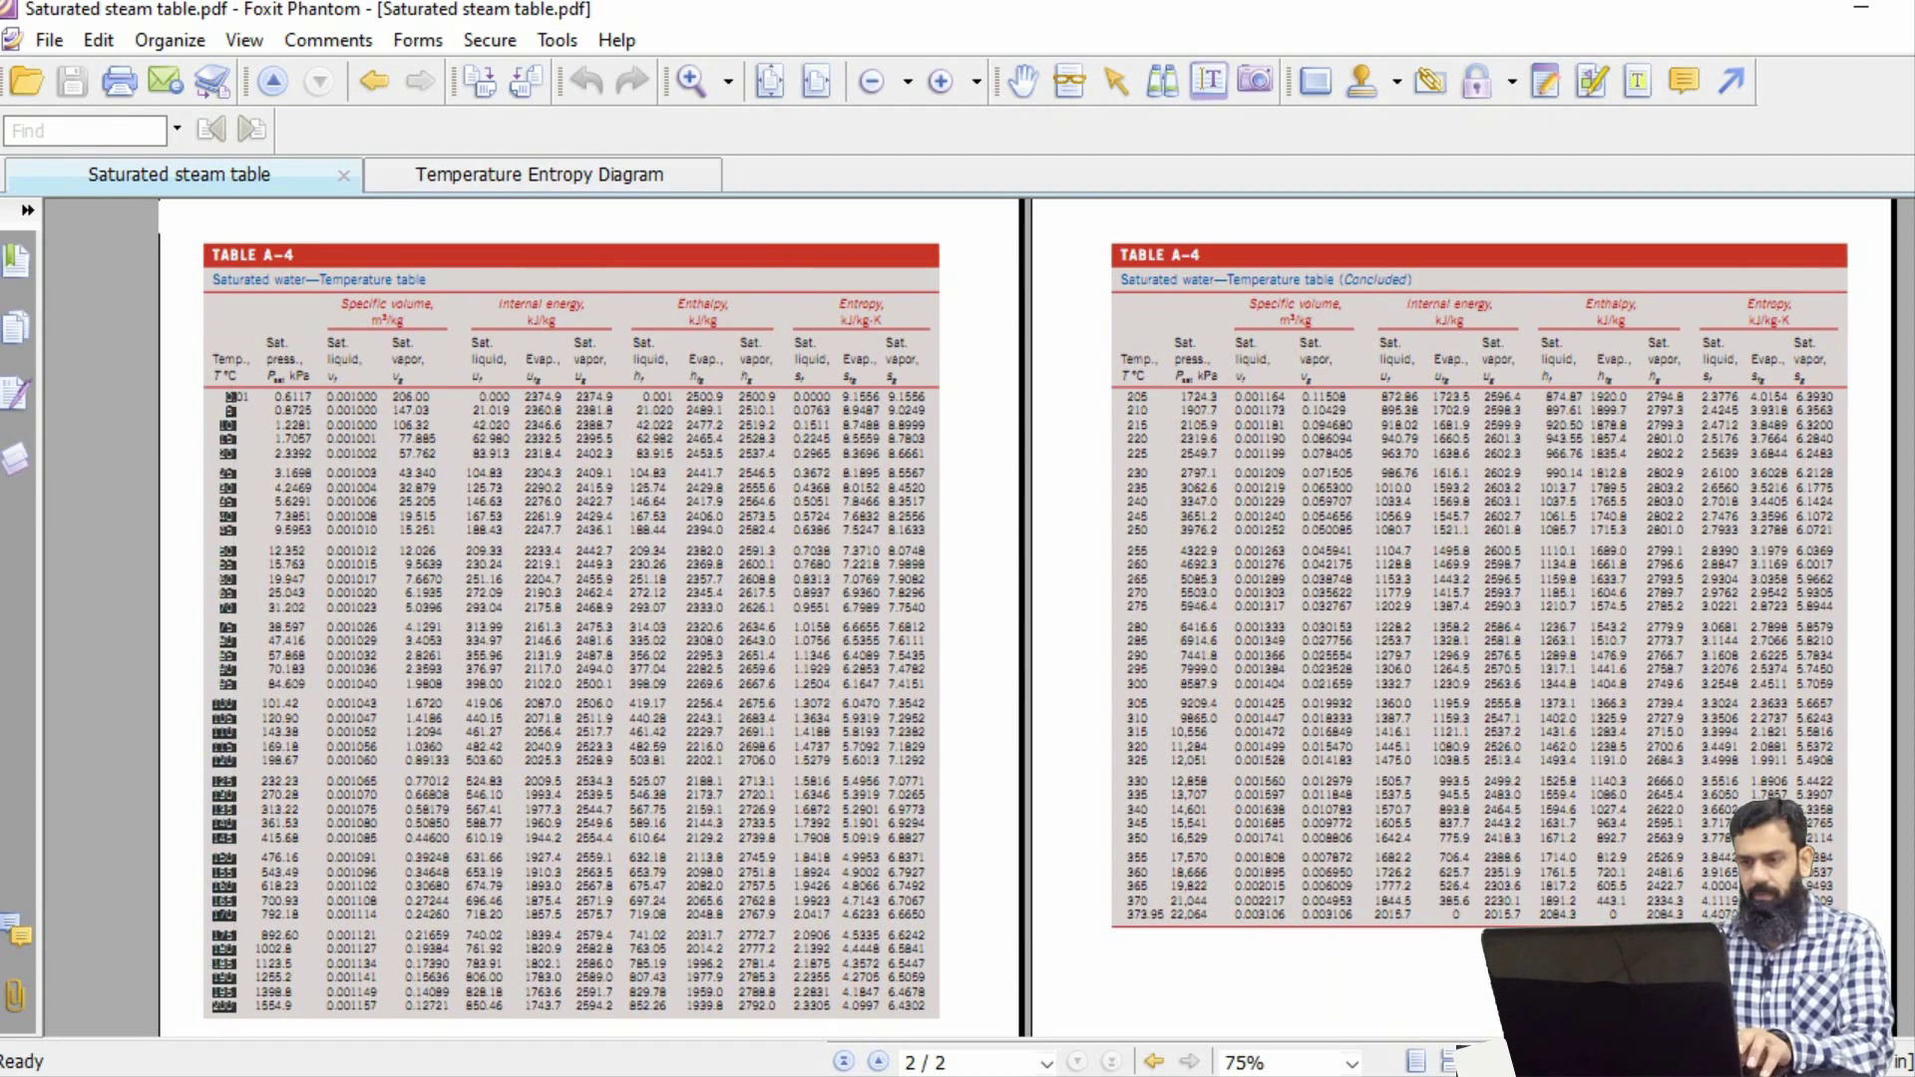
{"action": "key", "text": "alt+Tab"}
{"action": "left_click", "coordinate": [172, 376]}
{"action": "left_click", "coordinate": [172, 406]}
{"action": "key", "text": "ctrl+v"}
- Copy the first page's saturated liquid entropy column from the PDF into the Excel sheet starting at cell C3
{"action": "key", "text": "alt+Tab"}
{"action": "left_click_drag", "start_coordinate": [830, 393], "coordinate": [796, 1009]}
{"action": "key", "text": "ctrl+c"}
{"action": "key", "text": "alt+Tab"}
{"action": "left_click", "coordinate": [294, 406]}
{"action": "key", "text": "ctrl+v"}
- Copy the first page's saturated vapor entropy column from the PDF into the Excel sheet starting at cell D3
{"action": "key", "text": "alt+Tab"}
{"action": "left_click_drag", "start_coordinate": [895, 390], "coordinate": [924, 1012]}
{"action": "key", "text": "ctrl+c"}
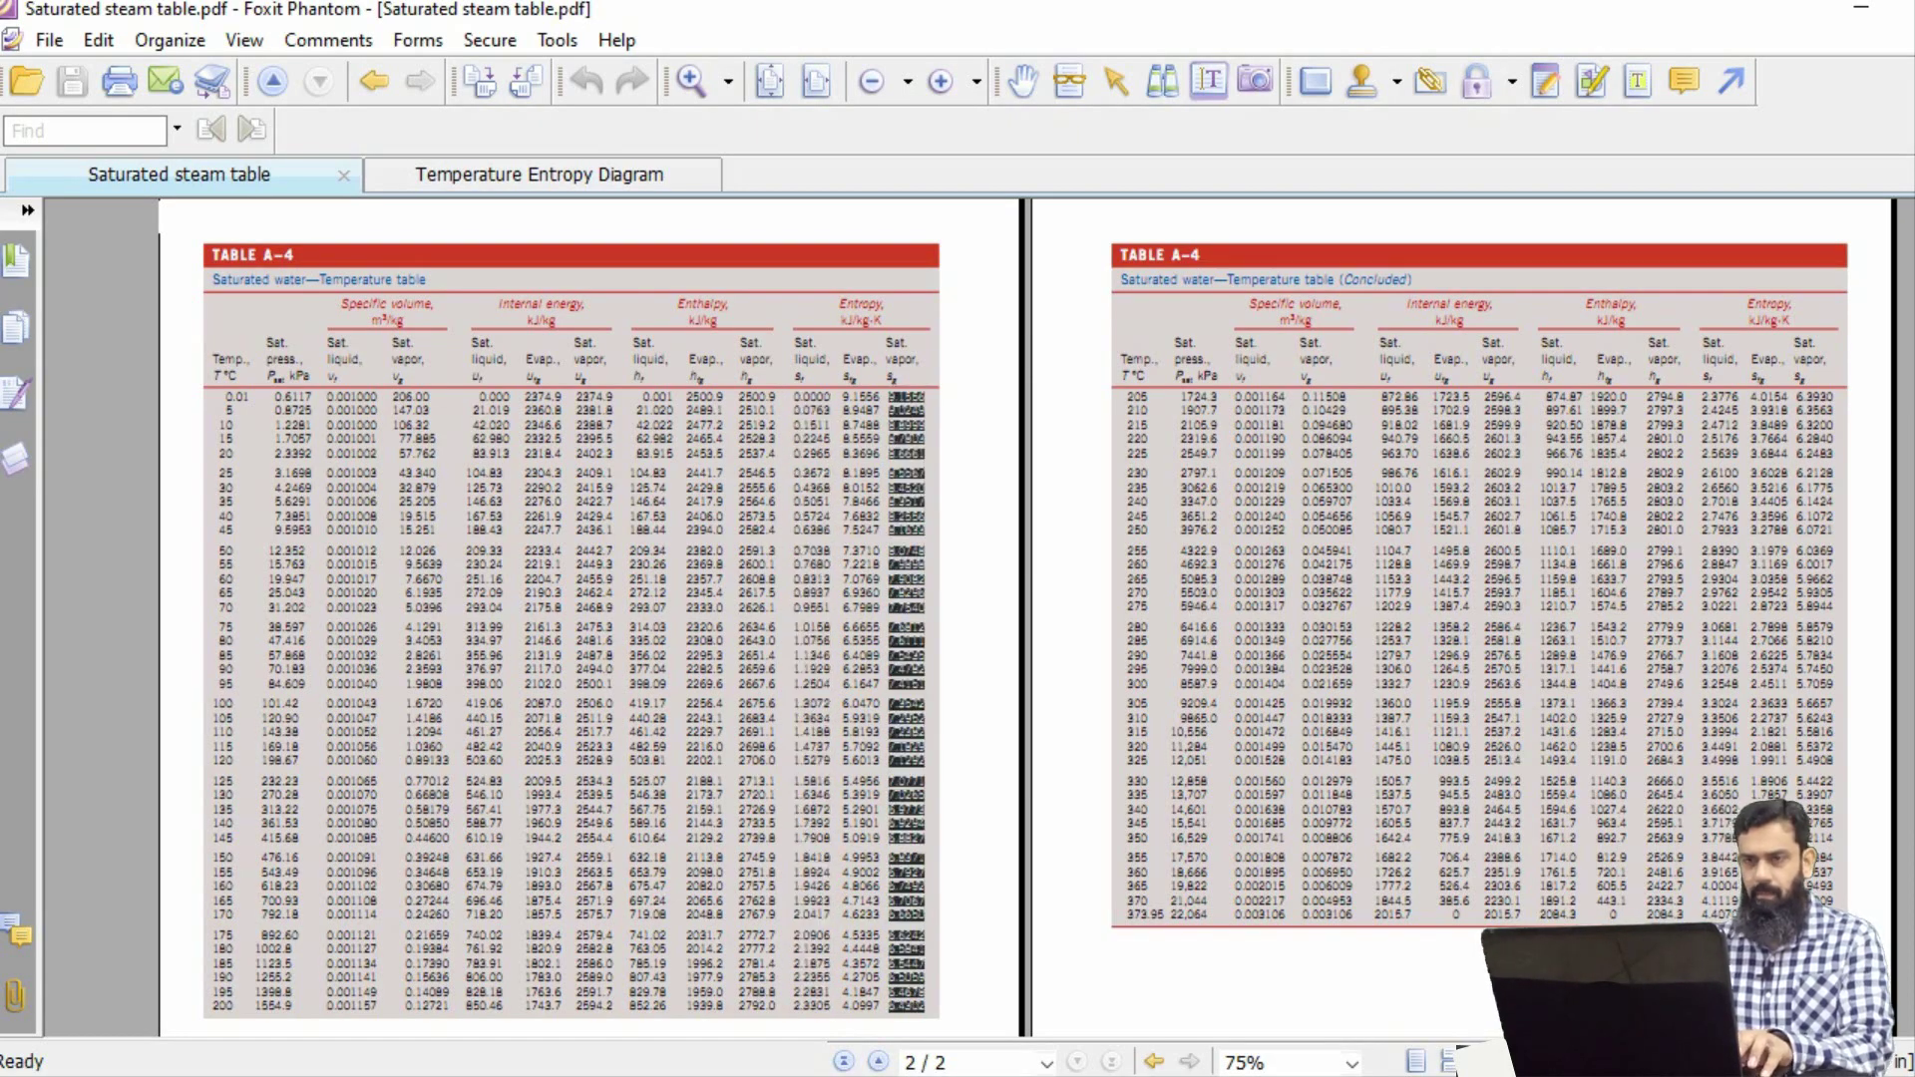
{"action": "key", "text": "alt+Tab"}
{"action": "key", "text": "Right"}
{"action": "key", "text": "ctrl+v"}
- Copy the second page's temperature column from the PDF and append it in Excel starting at cell B44
{"action": "key", "text": "alt+Tab"}
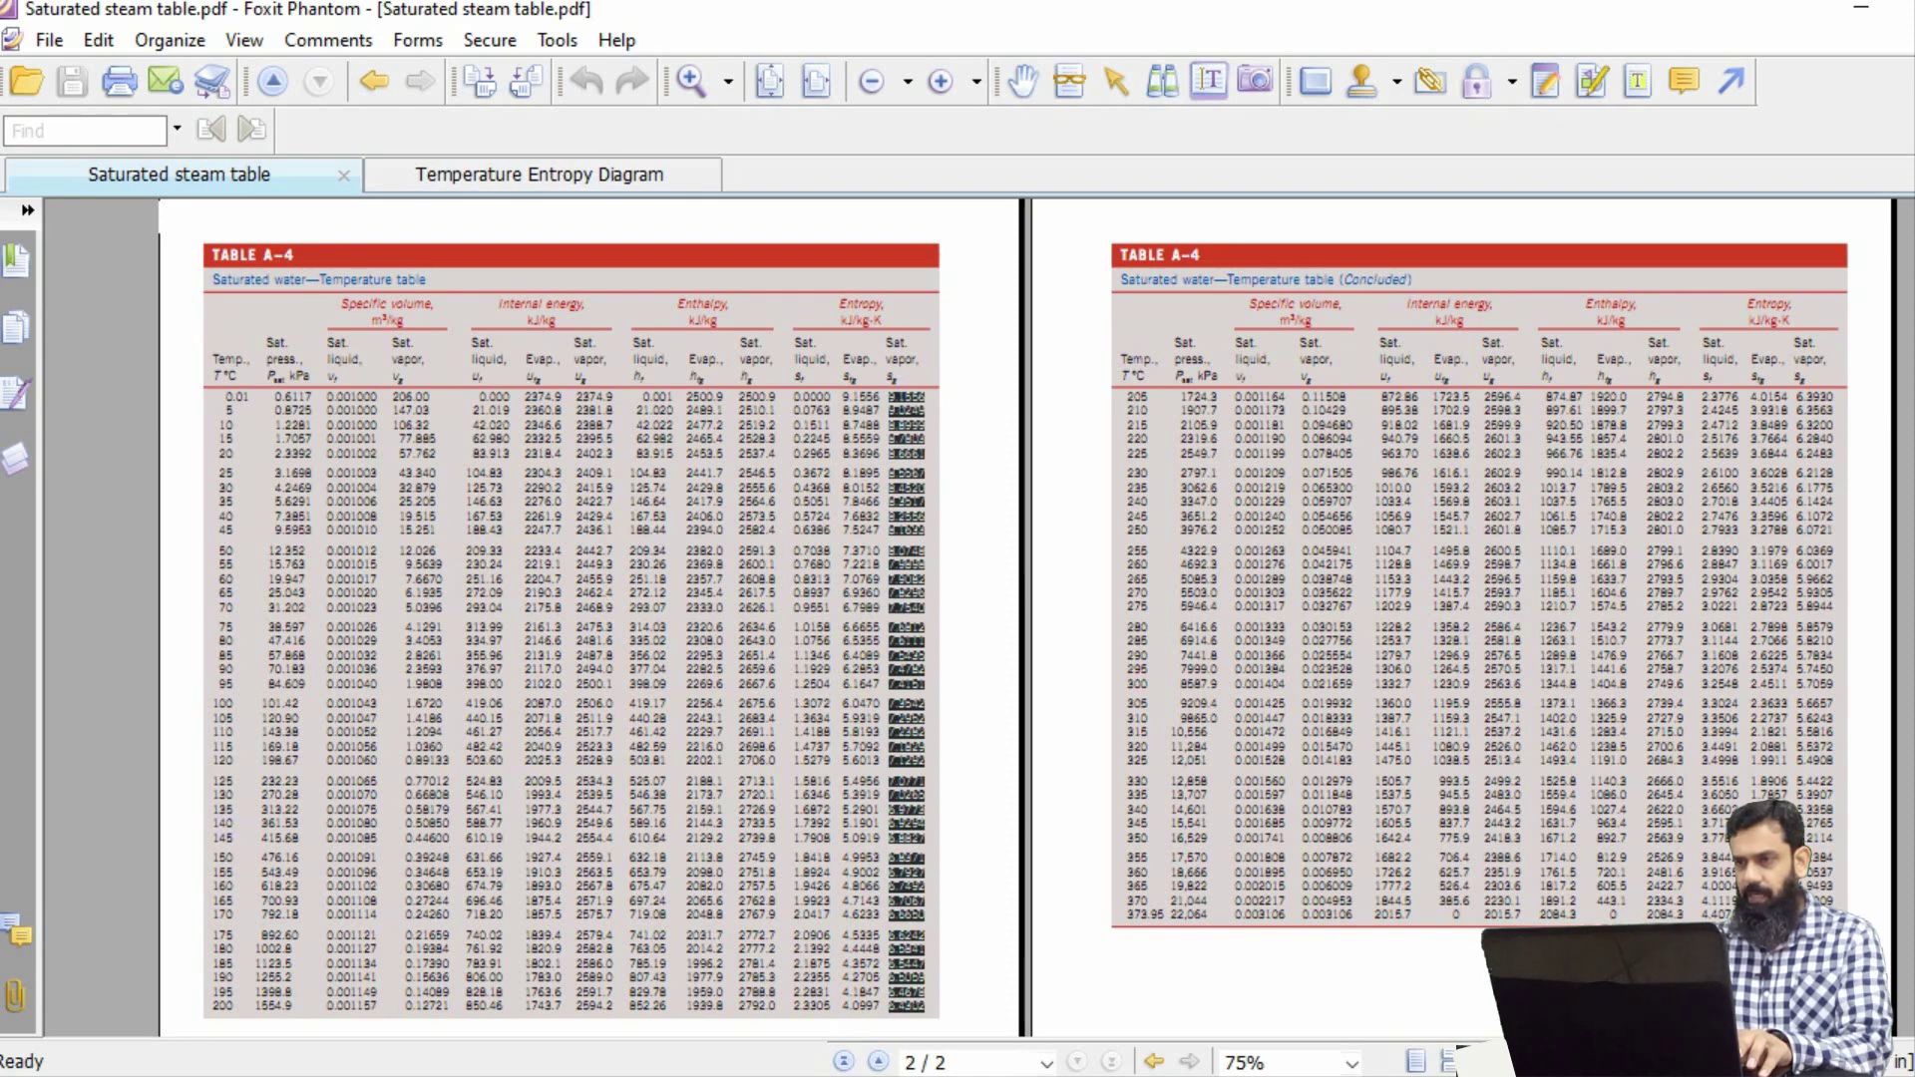
{"action": "left_click_drag", "start_coordinate": [1124, 392], "coordinate": [1163, 920]}
{"action": "key", "text": "ctrl+c"}
{"action": "key", "text": "alt+Tab"}
{"action": "scroll", "coordinate": [778, 668], "scroll_direction": "down", "scroll_amount": 11}
{"action": "left_click", "coordinate": [173, 645]}
{"action": "key", "text": "ctrl+v"}
- Copy the second page's saturated liquid entropy column from the PDF and append it in Excel starting at cell C44
{"action": "key", "text": "alt+Tab"}
{"action": "left_click_drag", "start_coordinate": [1734, 391], "coordinate": [1710, 919]}
{"action": "key", "text": "ctrl+c"}
{"action": "key", "text": "alt+Tab"}
{"action": "key", "text": "Right"}
{"action": "key", "text": "ctrl+v"}
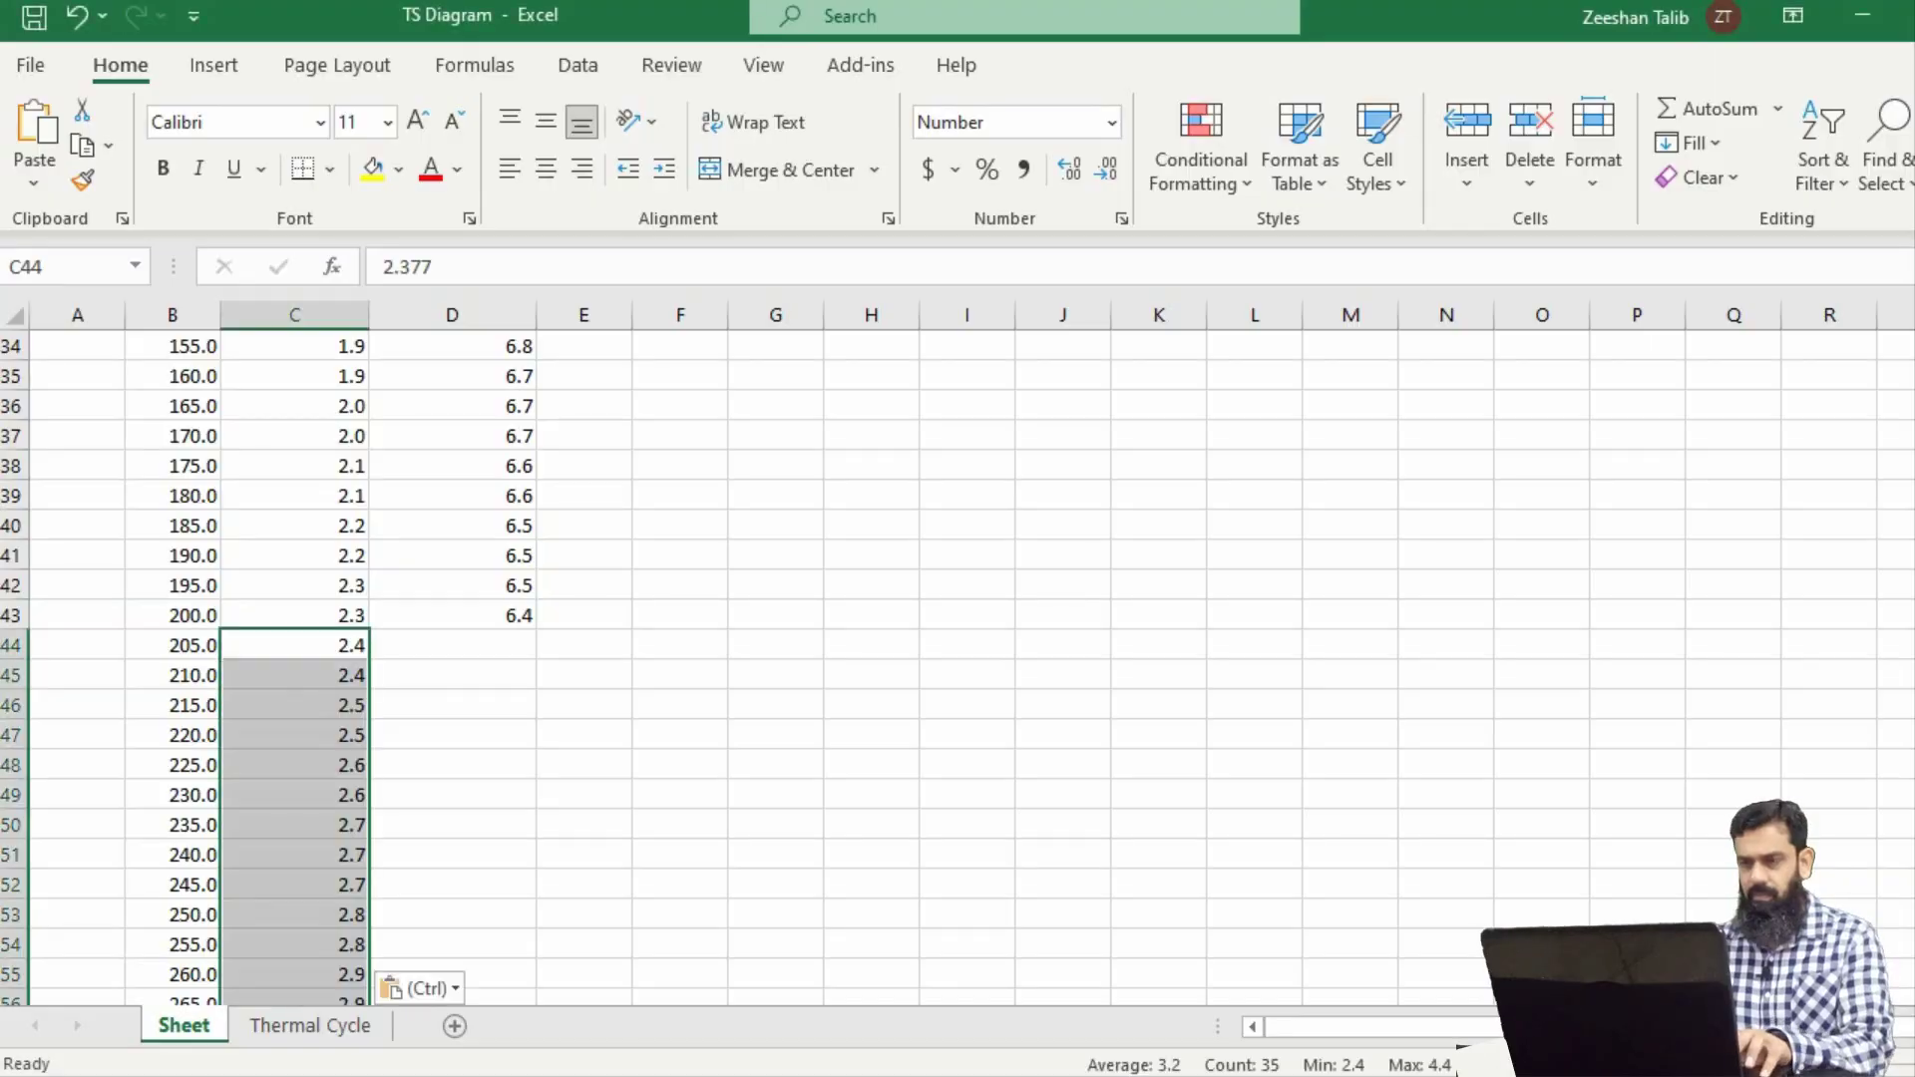
- Copy the second page's saturated vapor entropy column from the PDF and append it in Excel starting at cell D44
{"action": "key", "text": "alt+Tab"}
{"action": "left_click_drag", "start_coordinate": [1808, 391], "coordinate": [1821, 916]}
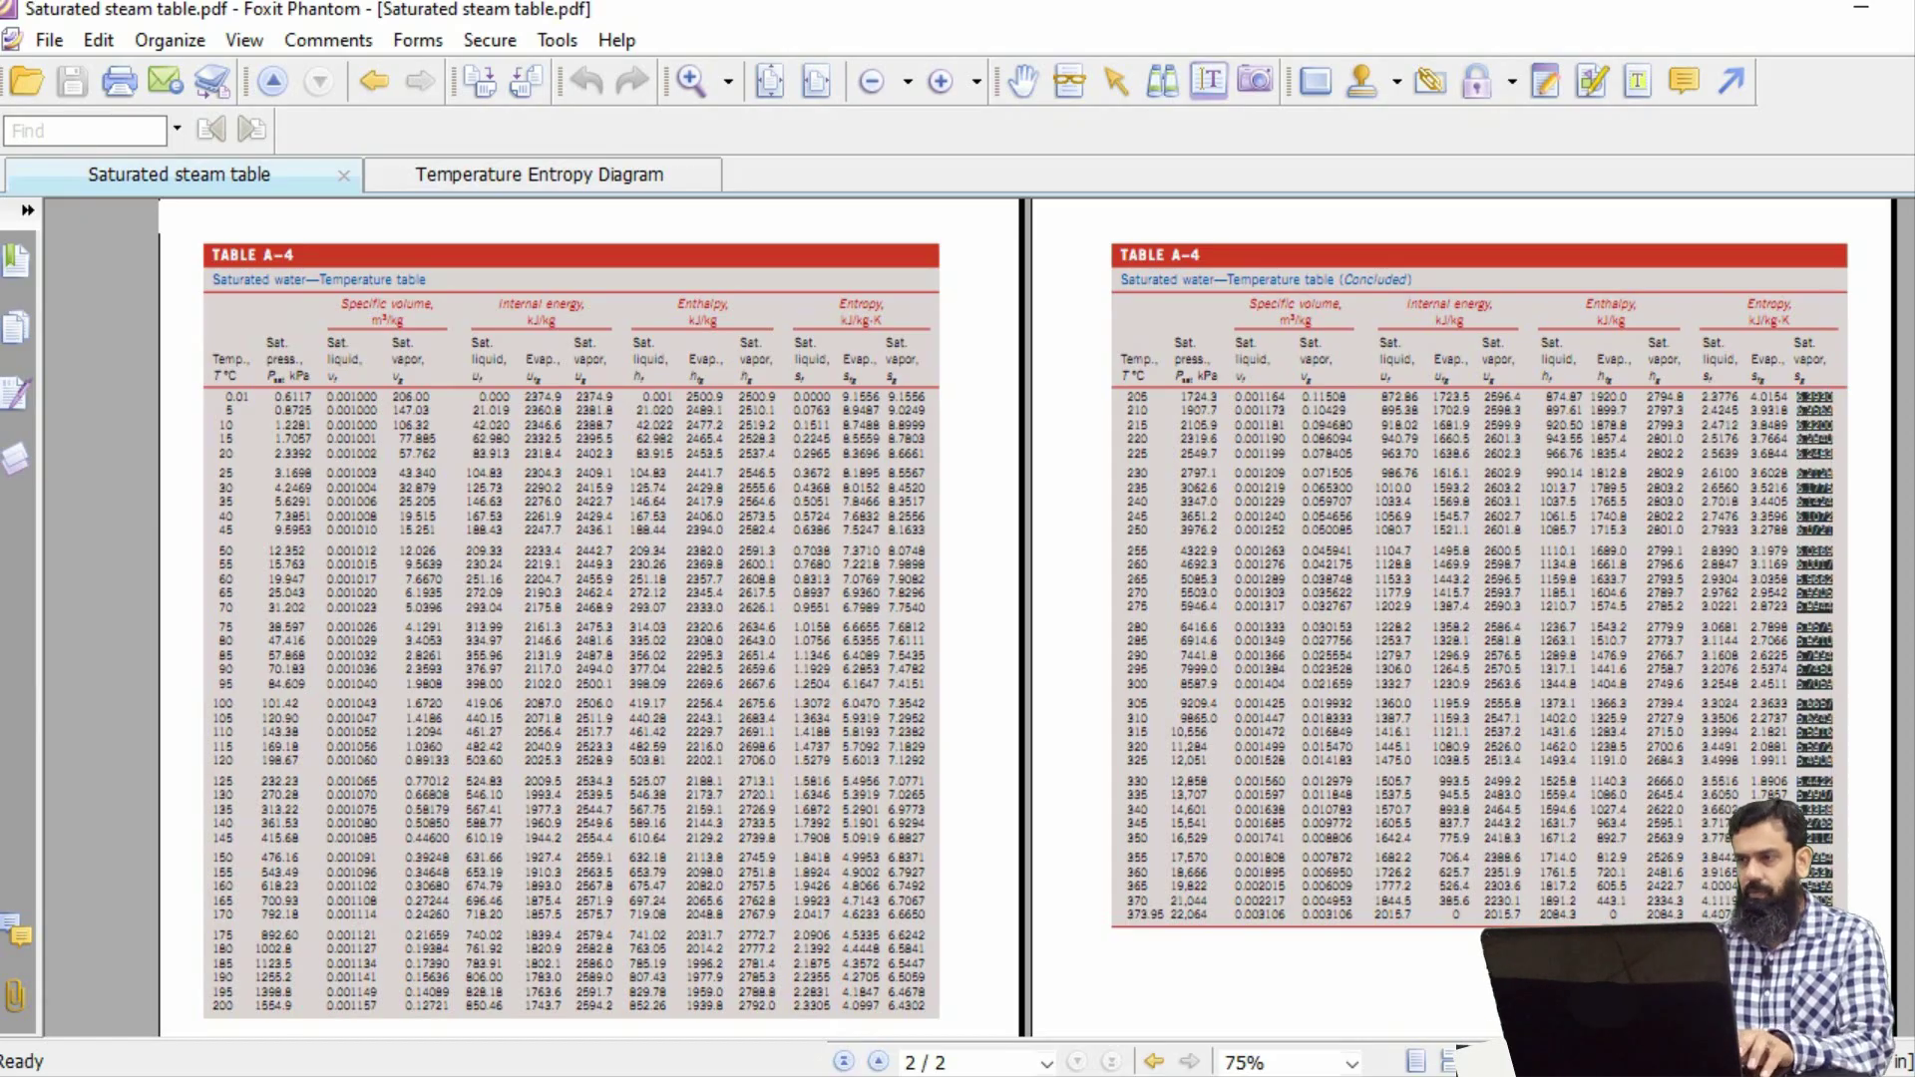
{"action": "key", "text": "ctrl+c"}
{"action": "key", "text": "alt+Tab"}
{"action": "left_click", "coordinate": [452, 645]}
{"action": "key", "text": "ctrl+v"}
{"action": "scroll", "coordinate": [452, 644], "scroll_direction": "up", "scroll_amount": 11}
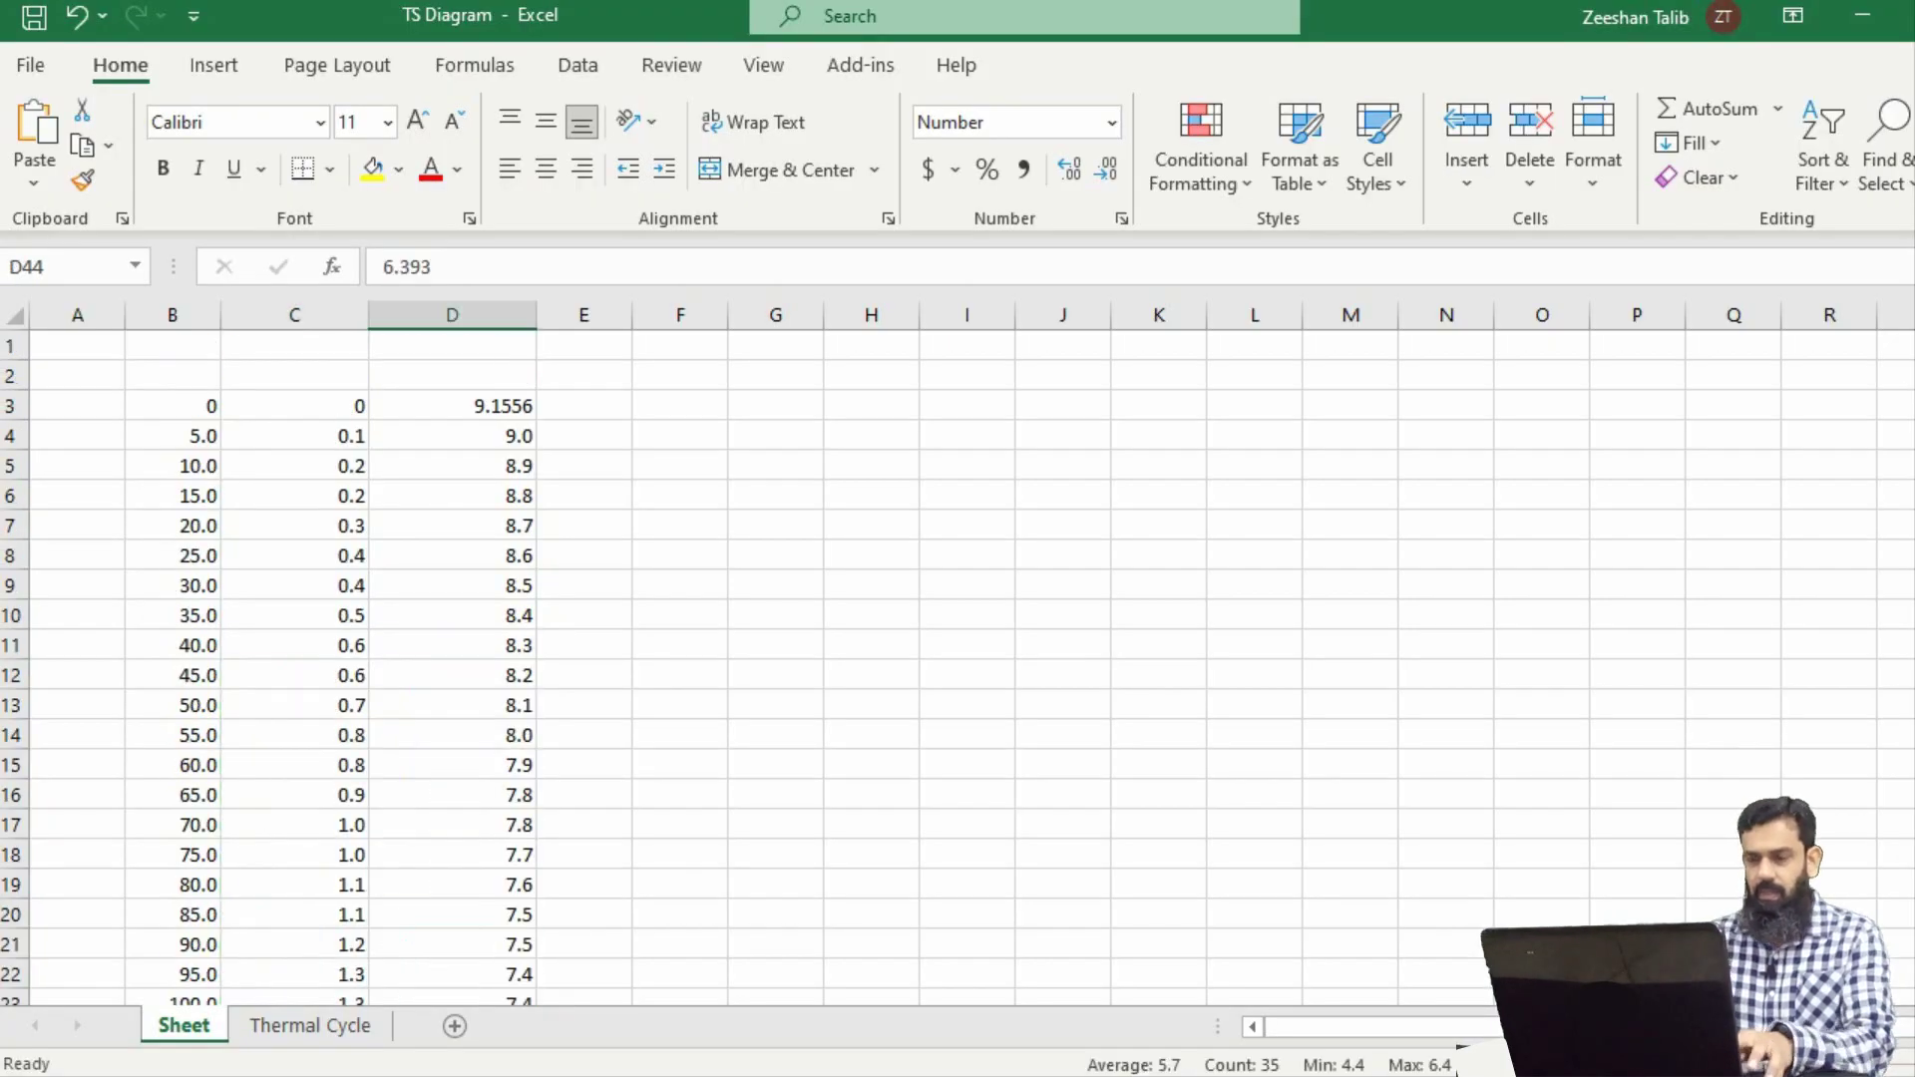
- Label the temperature column with "Temp" in B1 and the unit "Deg C" in B2
{"action": "left_click", "coordinate": [171, 346]}
{"action": "type", "text": "Temp"}
{"action": "key", "text": "Return"}
{"action": "type", "text": "Deg C"}
{"action": "key", "text": "Return"}
- Label the liquid entropy column with "Entropy Sat. Liq" in C1 and the unit "Kj/kg . K" in C2
{"action": "left_click", "coordinate": [293, 345]}
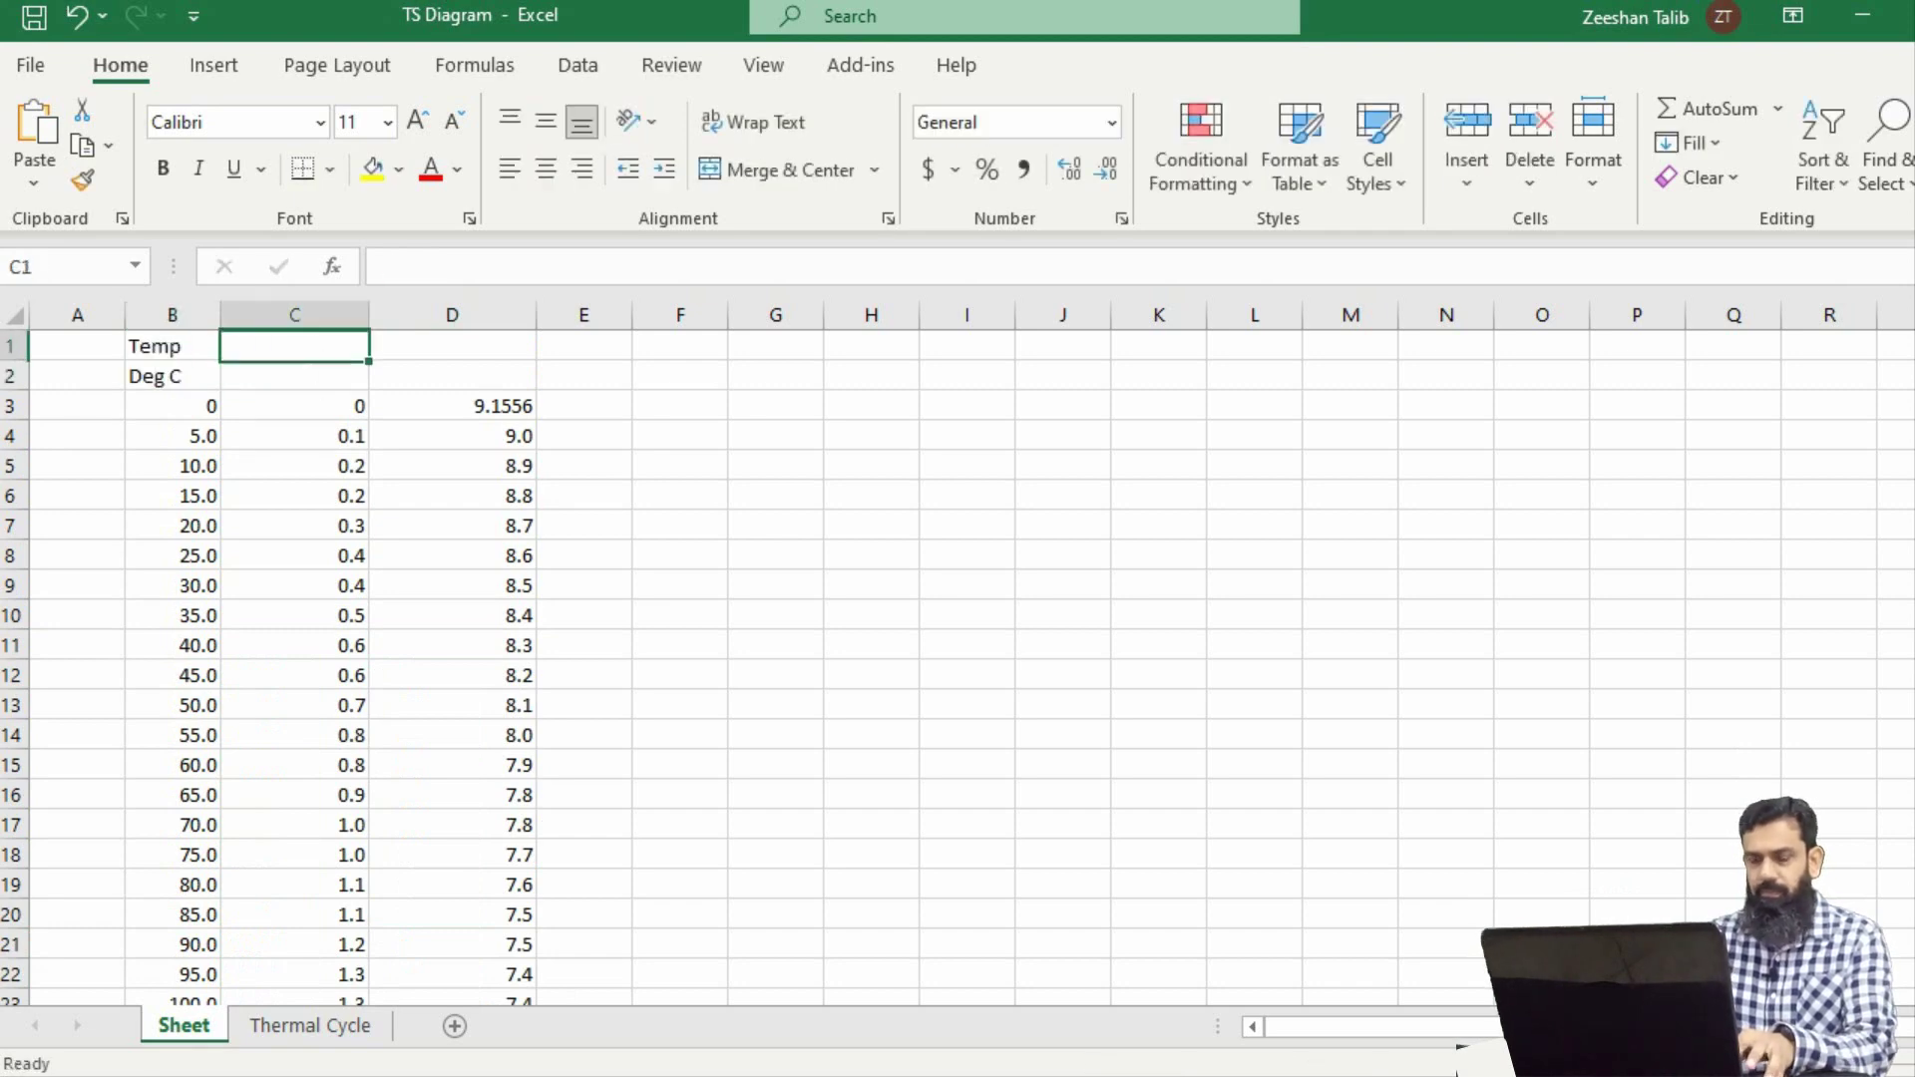
{"action": "type", "text": "Entropy Sat. Liq"}
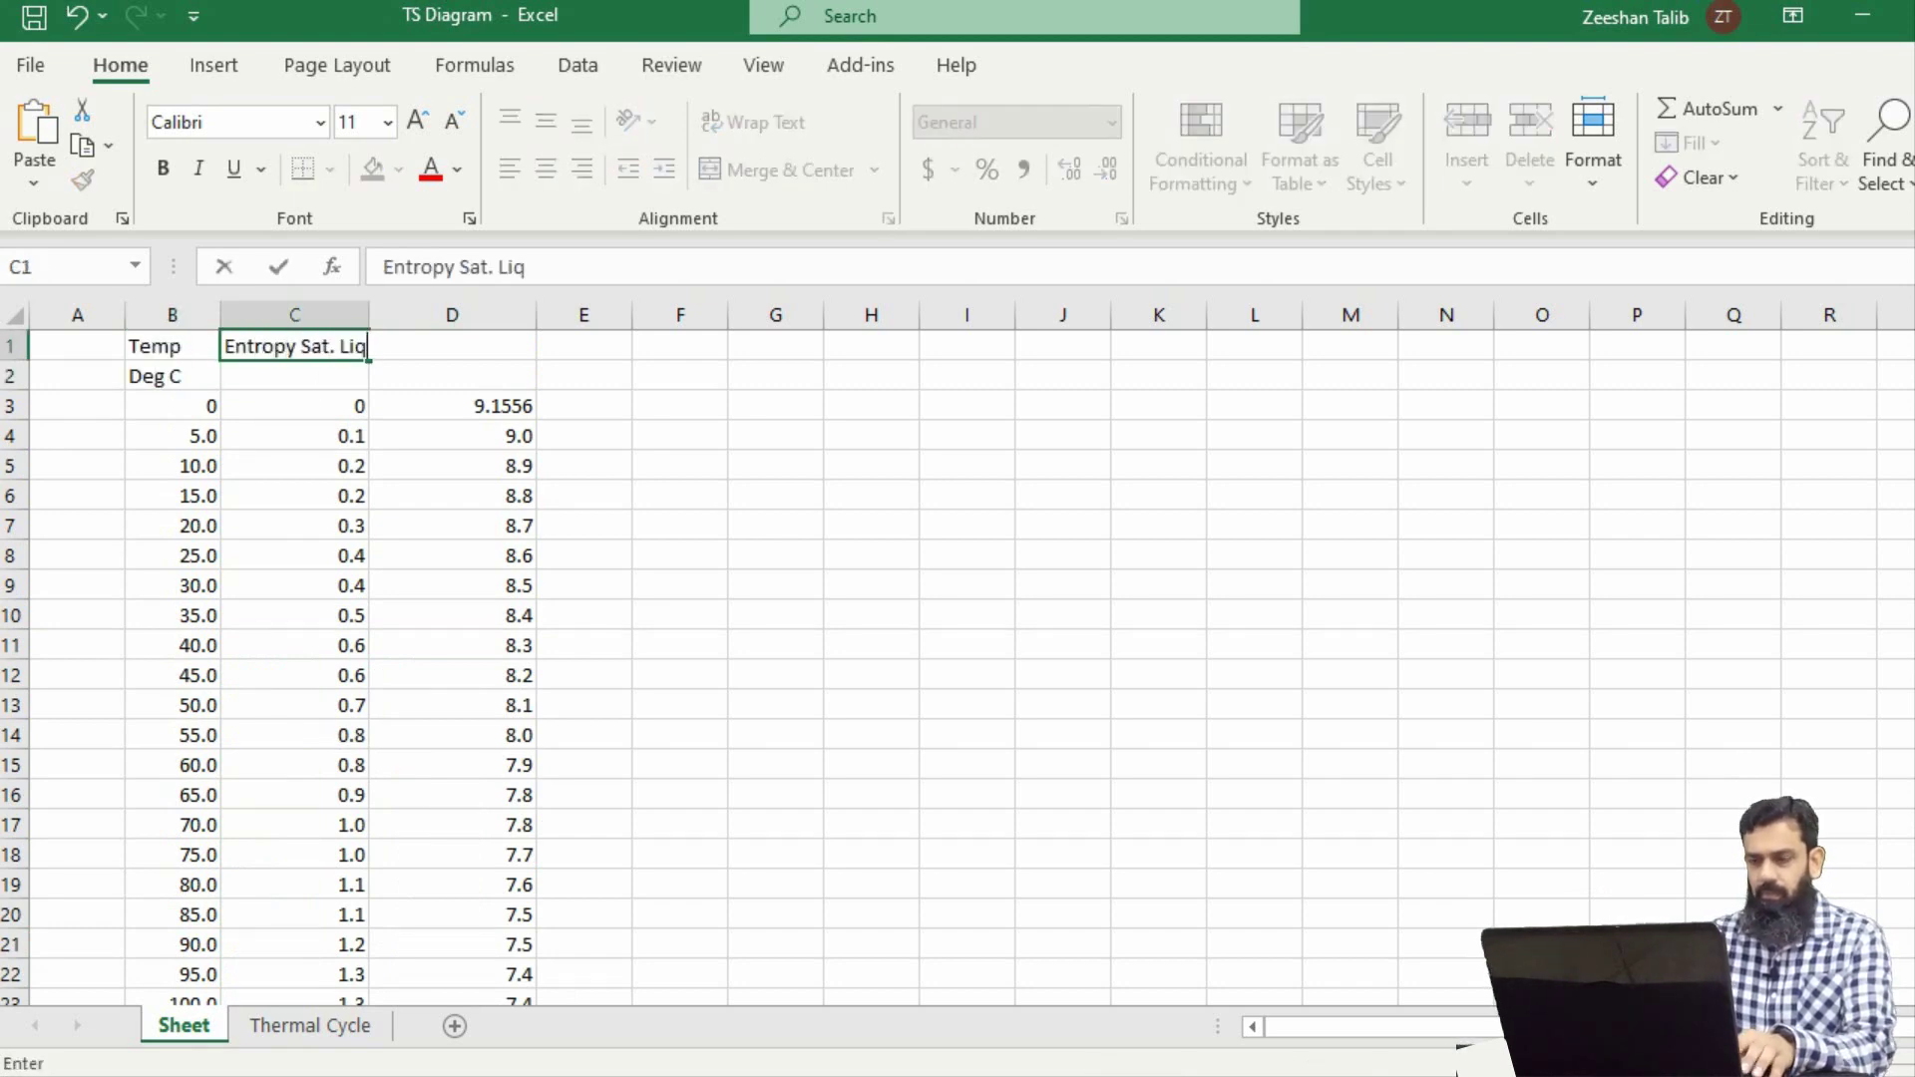
{"action": "key", "text": "Return"}
{"action": "type", "text": "Kj/kg . K"}
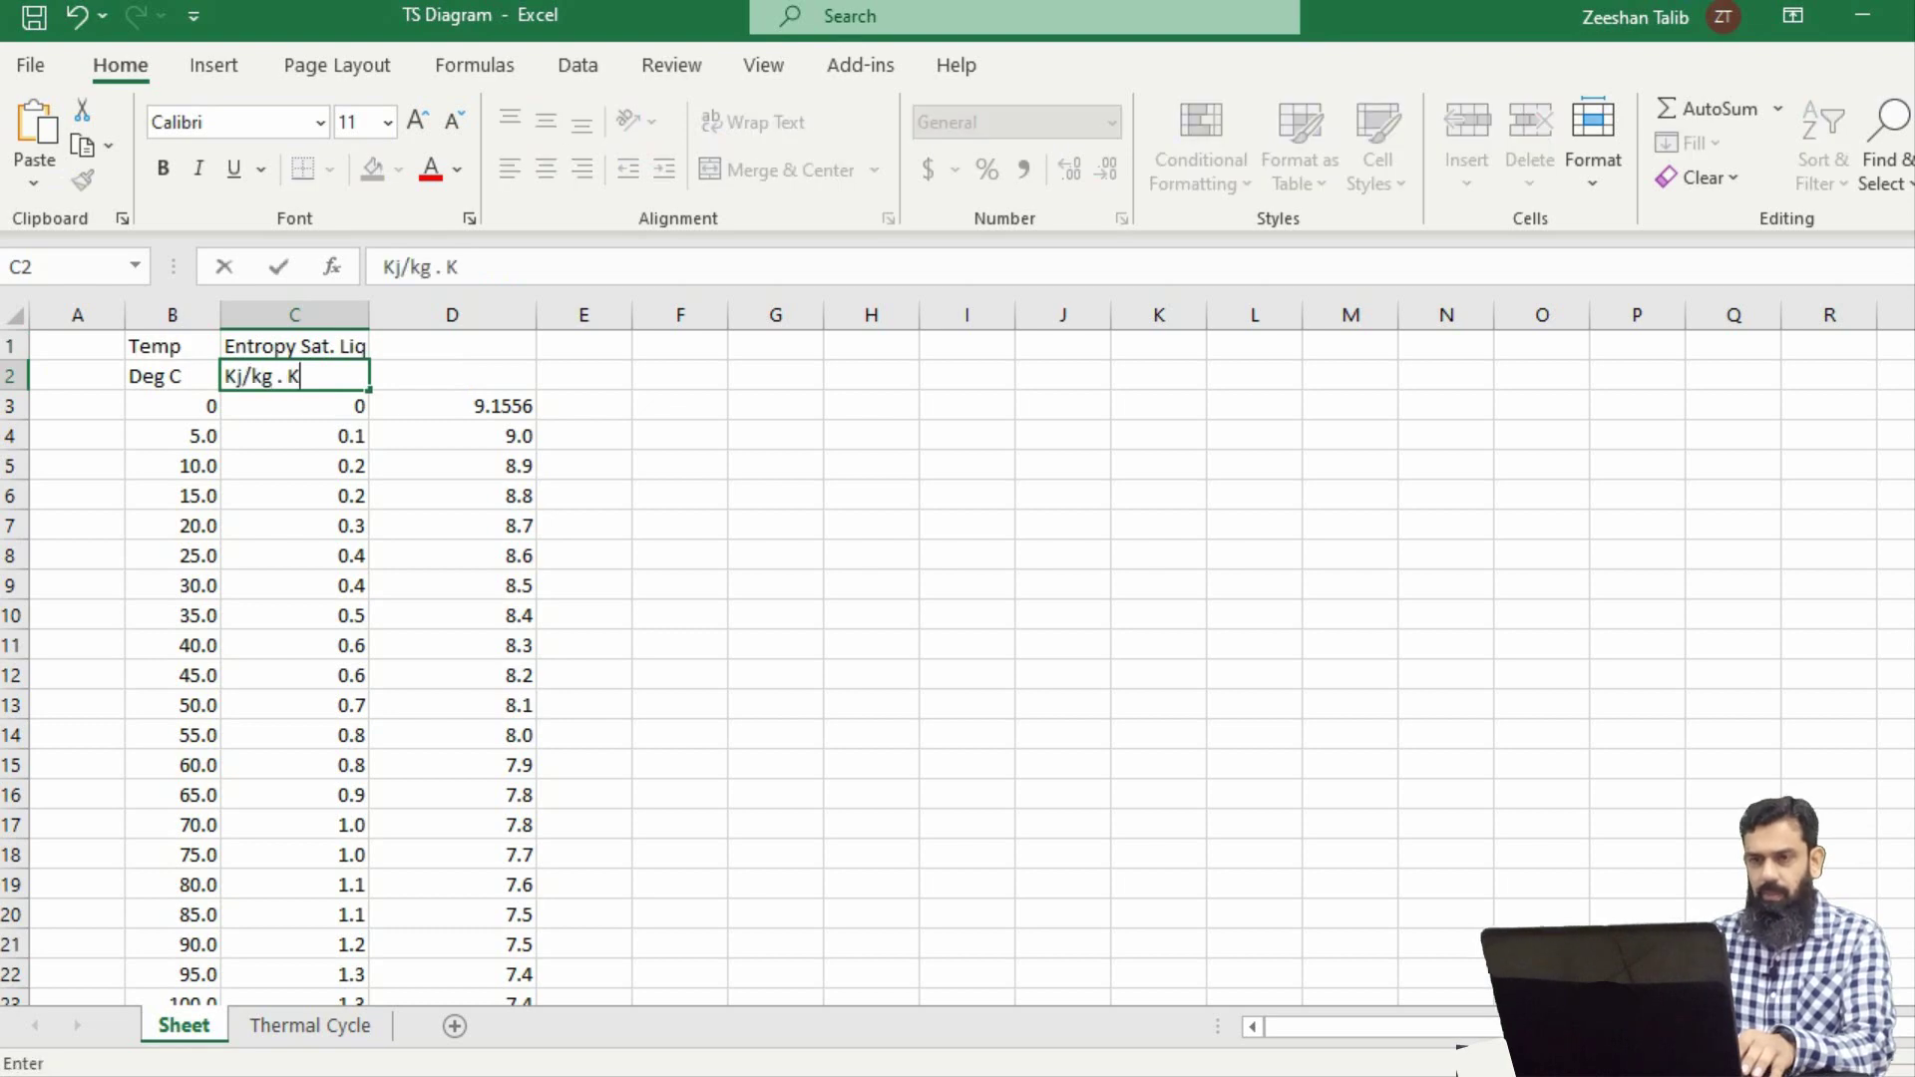
{"action": "key", "text": "Return"}
- Enter the header "Entropy Sat. Vap" in D1 and copy the unit from C2 into D2
{"action": "key", "text": "Up"}
{"action": "key", "text": "Up"}
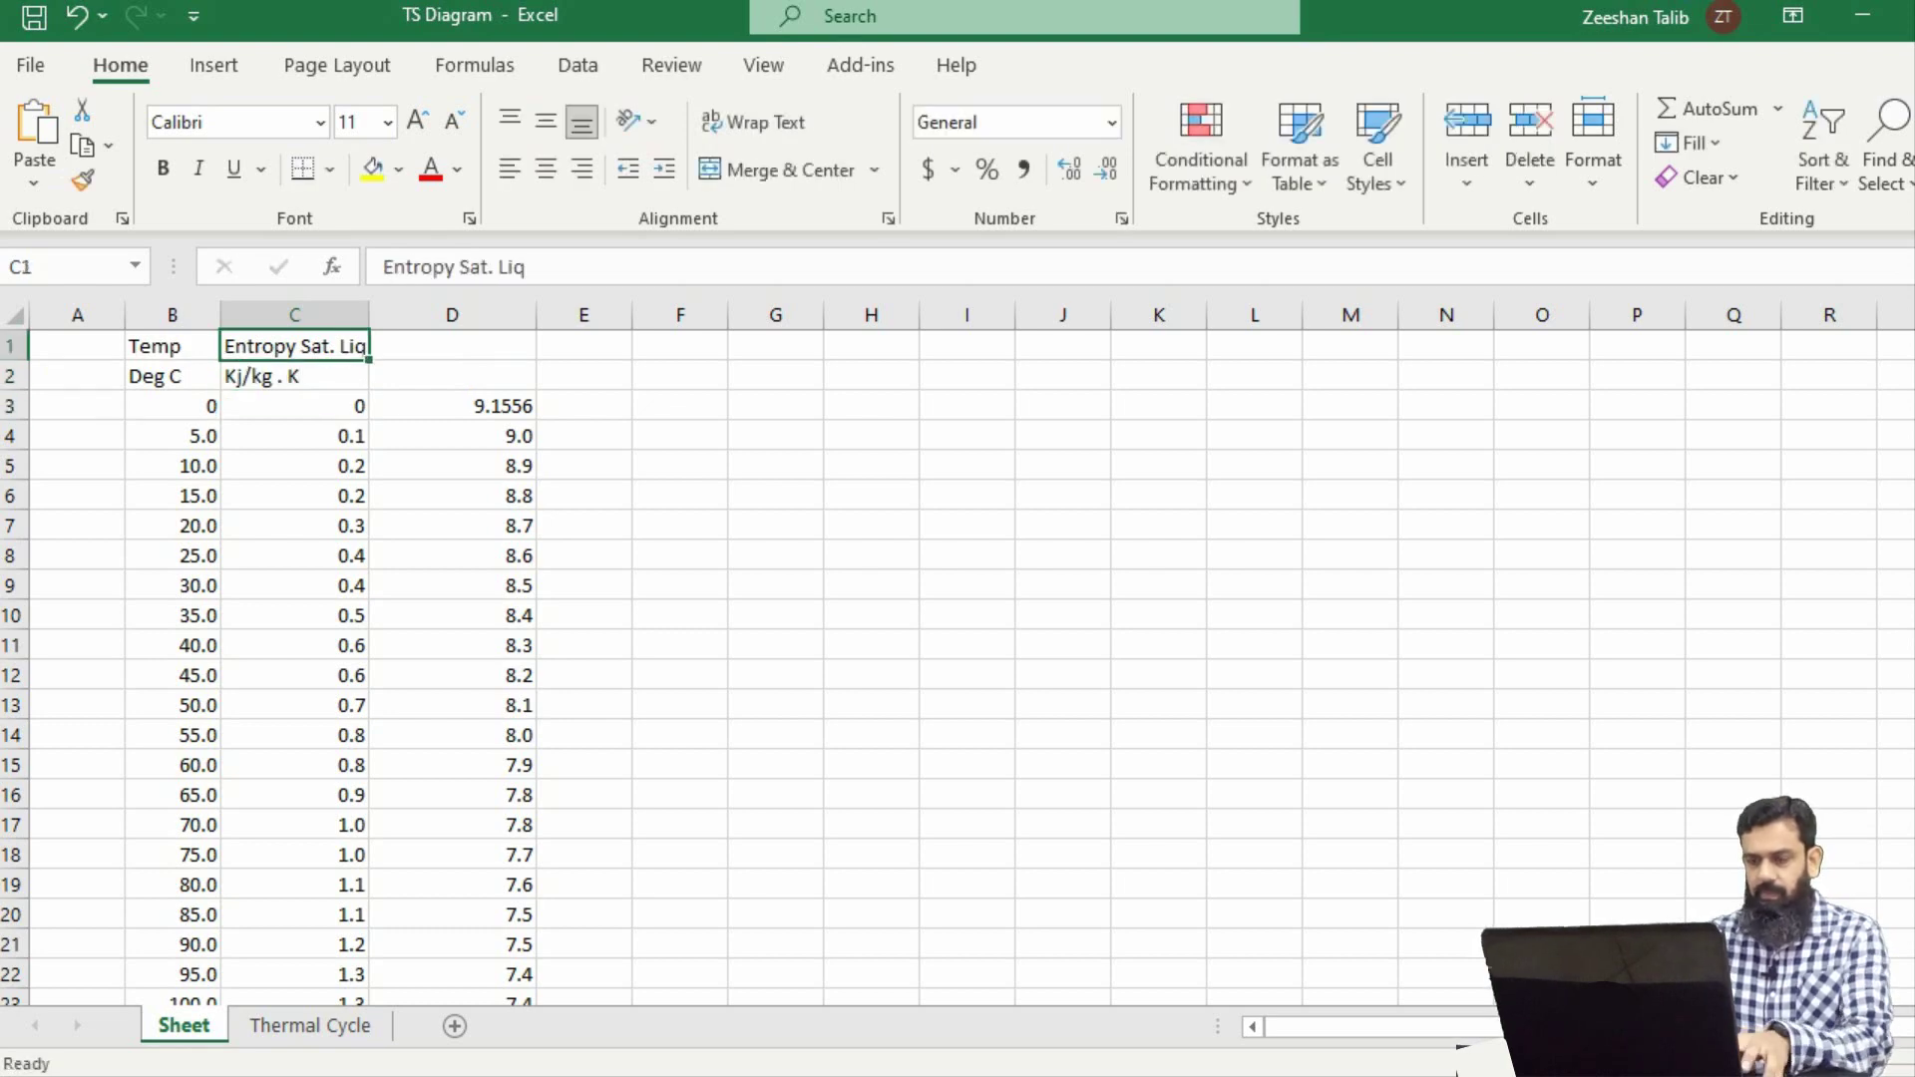
{"action": "key", "text": "Right"}
{"action": "type", "text": "Entropy Sat. Vap"}
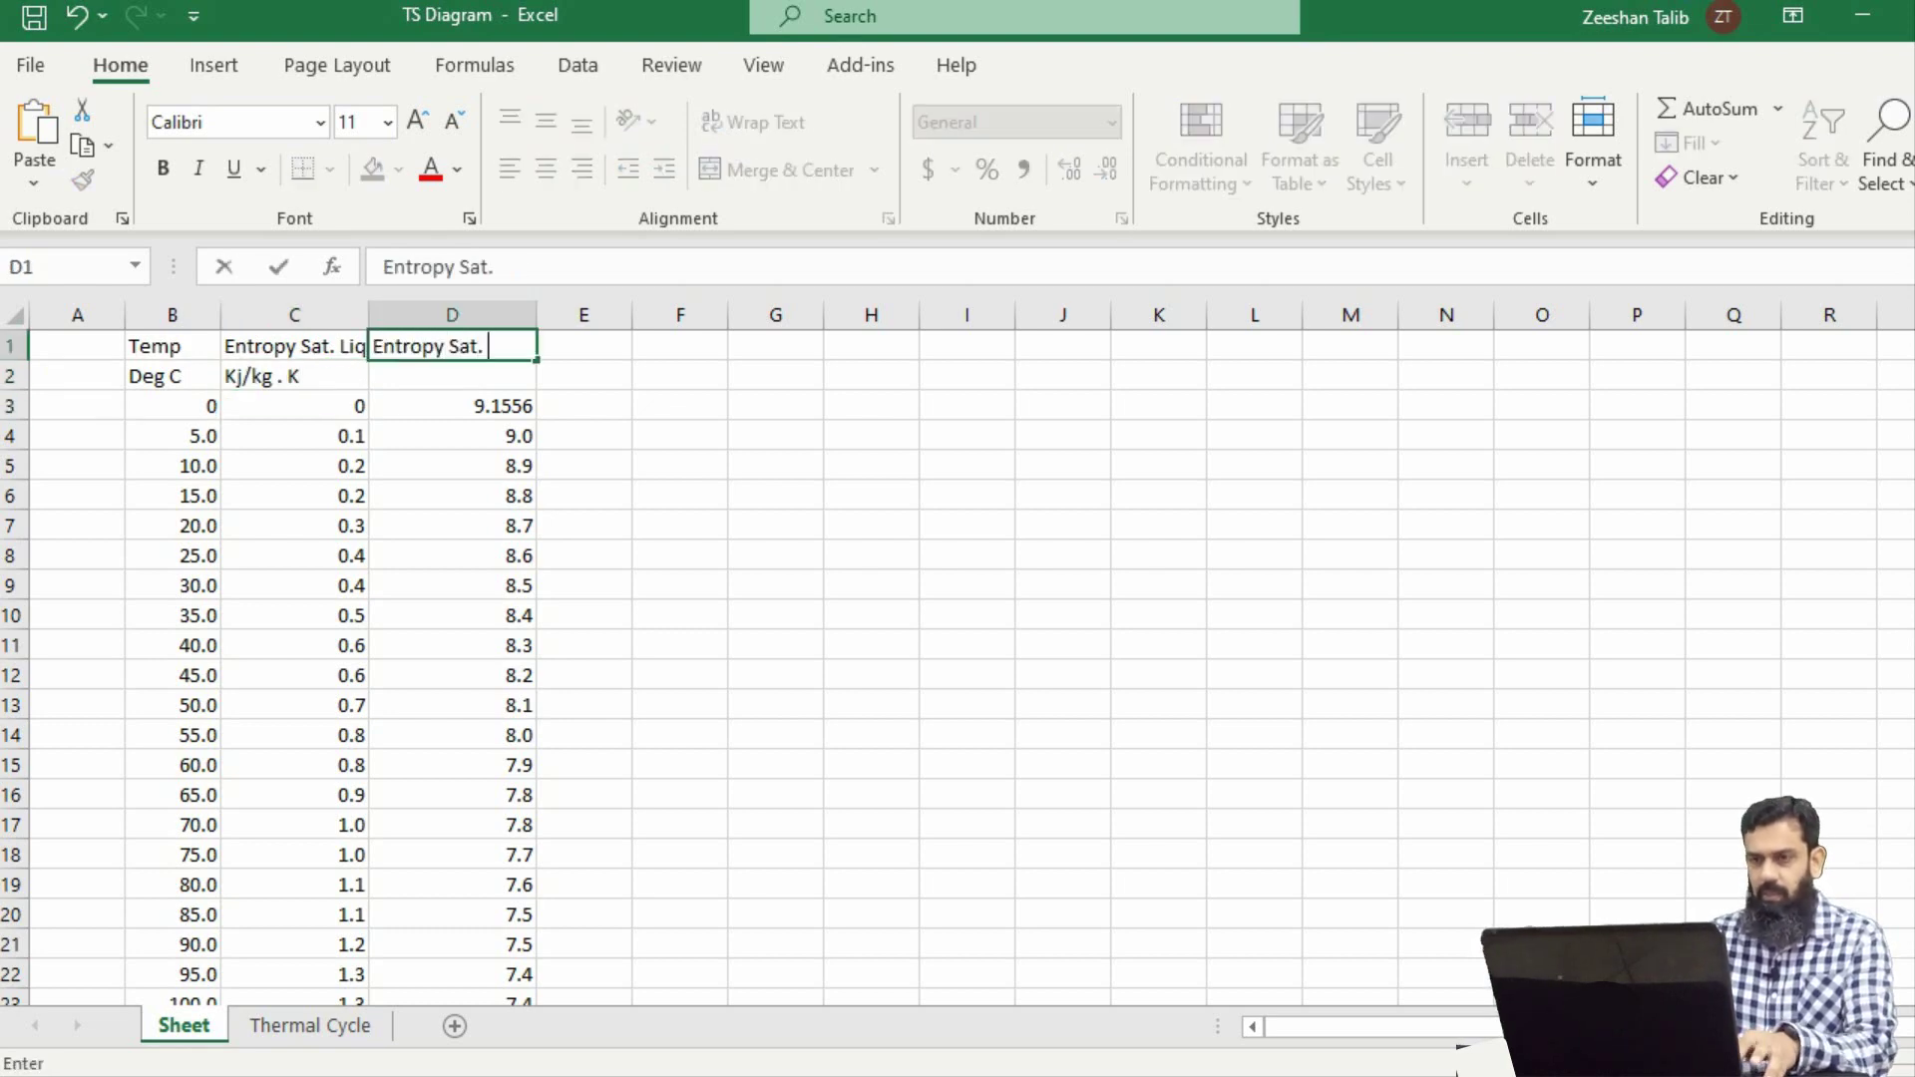
{"action": "key", "text": "Return"}
{"action": "key", "text": "Left"}
{"action": "key", "text": "ctrl+c"}
{"action": "scroll", "coordinate": [958, 649], "scroll_direction": "right", "scroll_amount": 3}
{"action": "key", "text": "Right"}
{"action": "key", "text": "Return"}
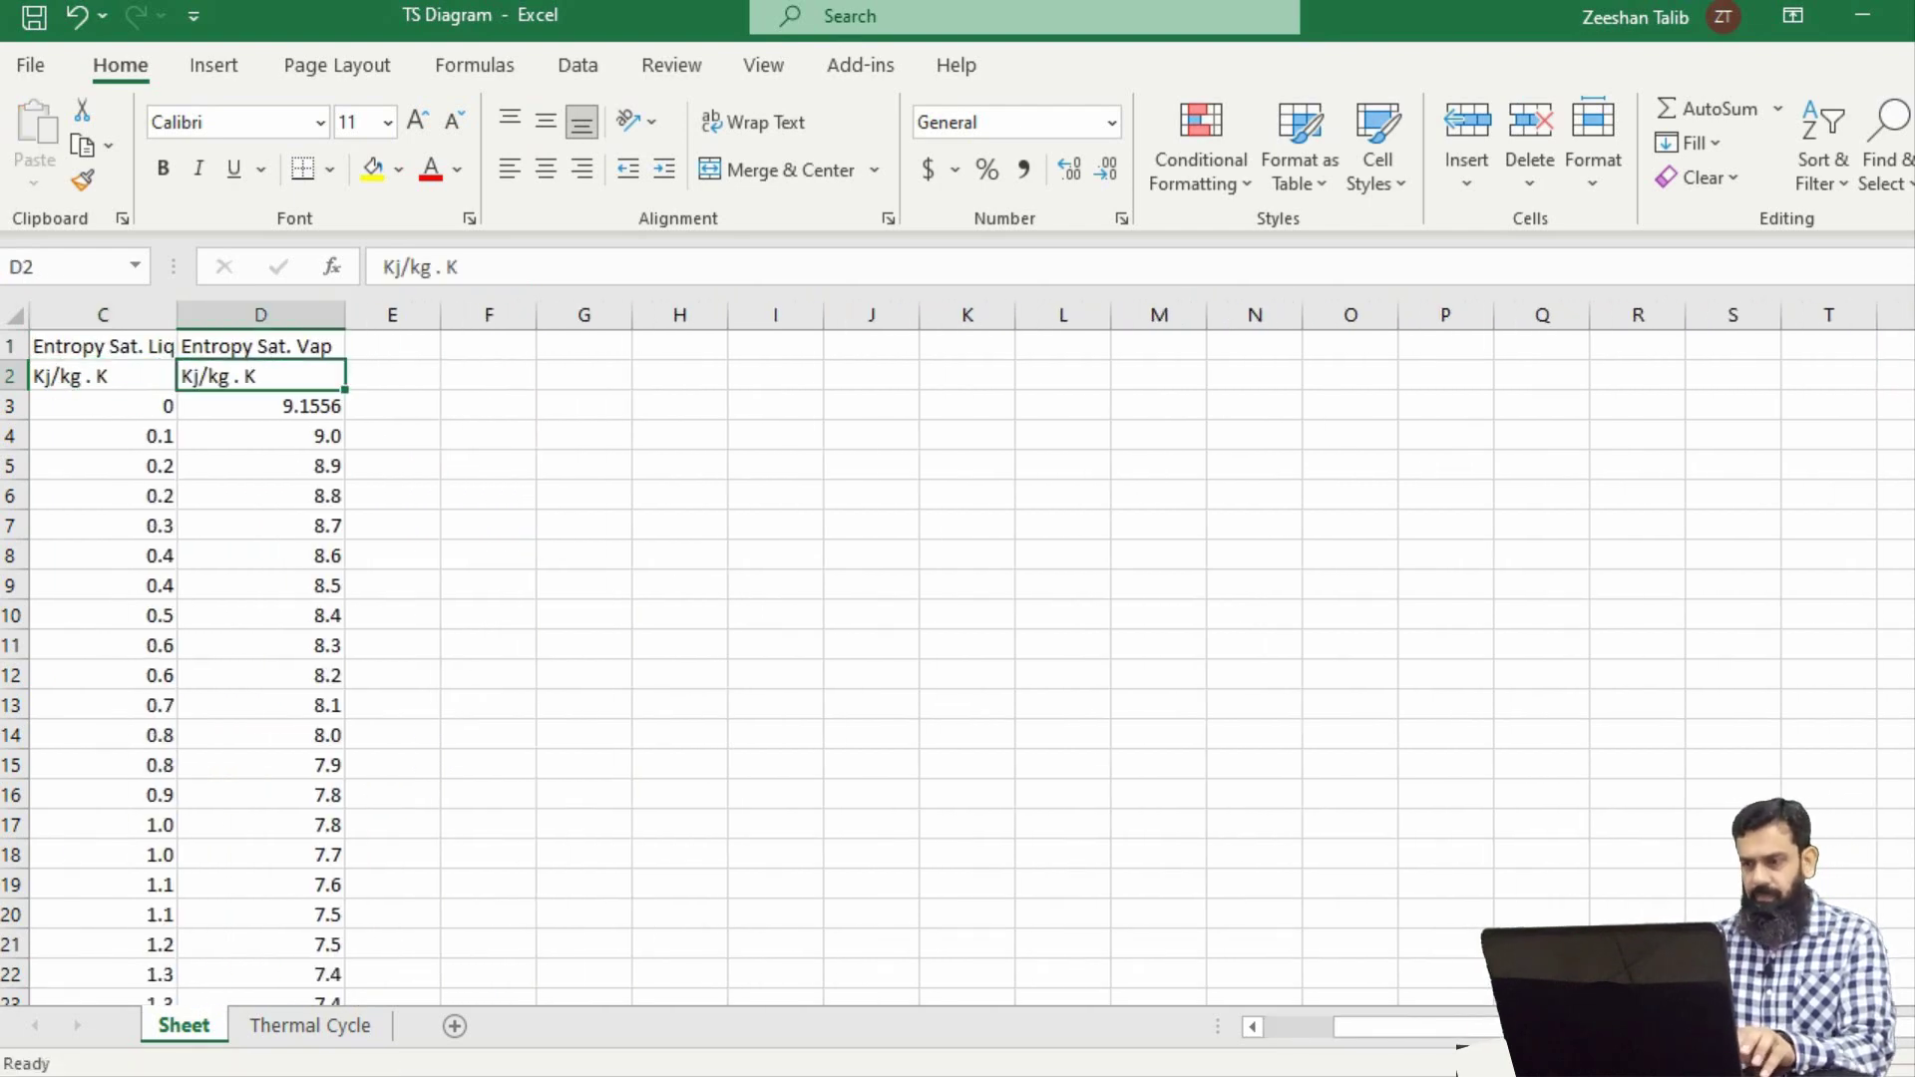
- Insert an empty scatter chart with smooth lines and no markers, starting from a blank cell beside the data
{"action": "left_click_drag", "start_coordinate": [1387, 1026], "coordinate": [1297, 1027]}
{"action": "left_click", "coordinate": [871, 614]}
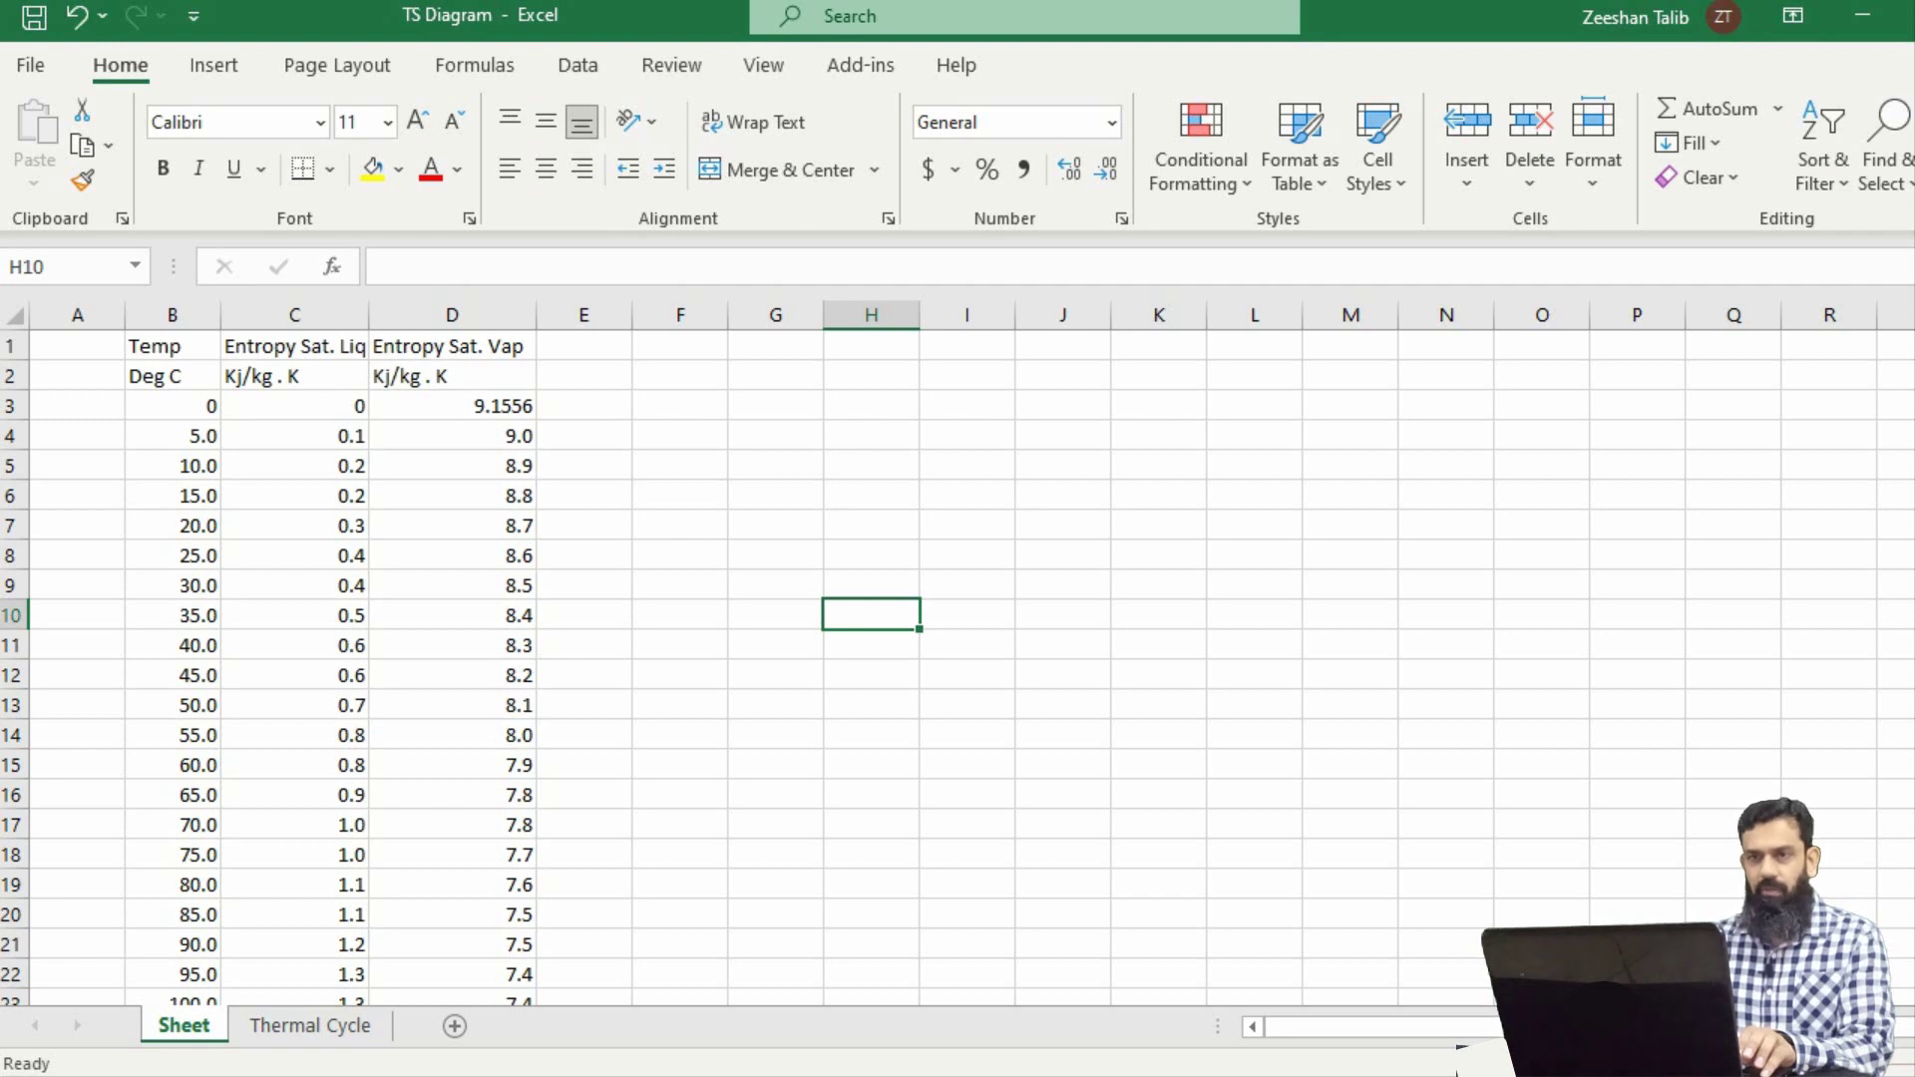
{"action": "left_click", "coordinate": [213, 65]}
{"action": "left_click", "coordinate": [849, 177]}
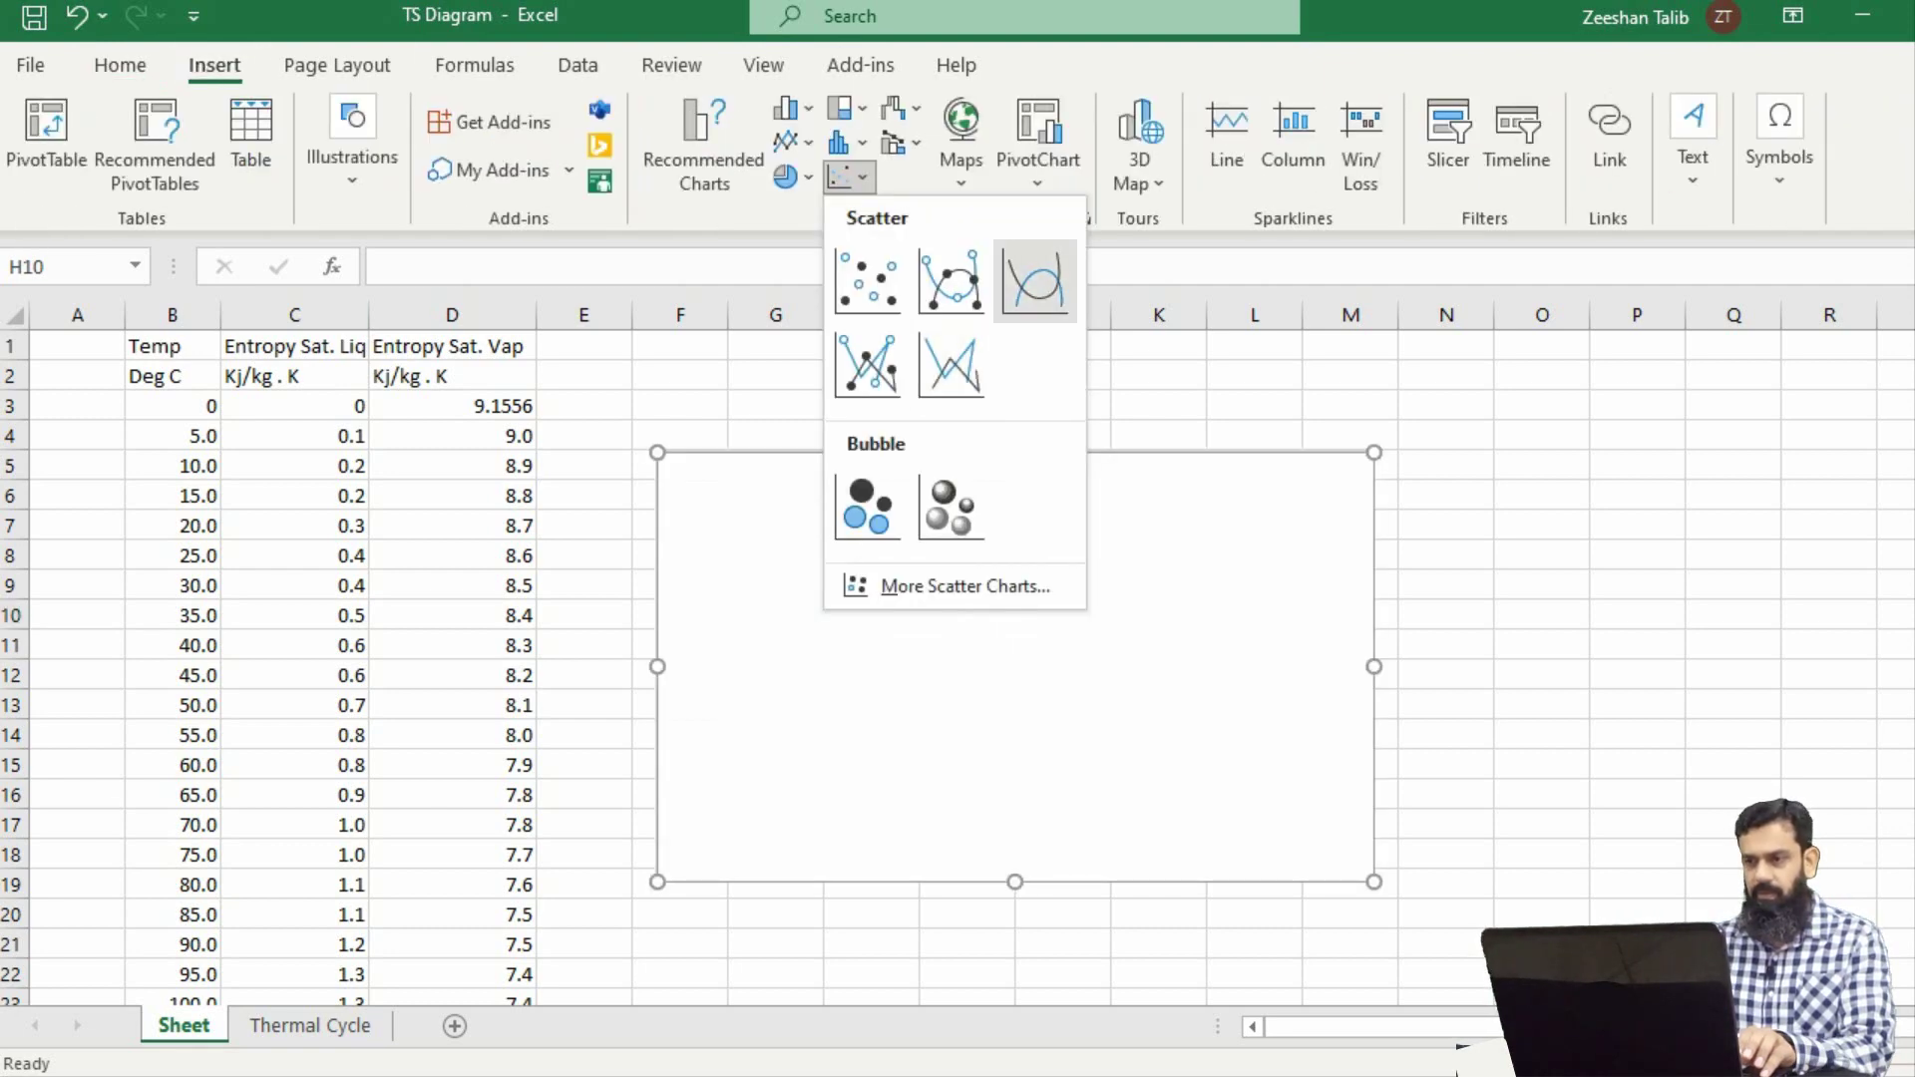
{"action": "left_click", "coordinate": [1035, 280]}
- Add a data series to the empty chart with the saturated liquid entropy range C3:C78 as its X values
{"action": "right_click", "coordinate": [973, 609]}
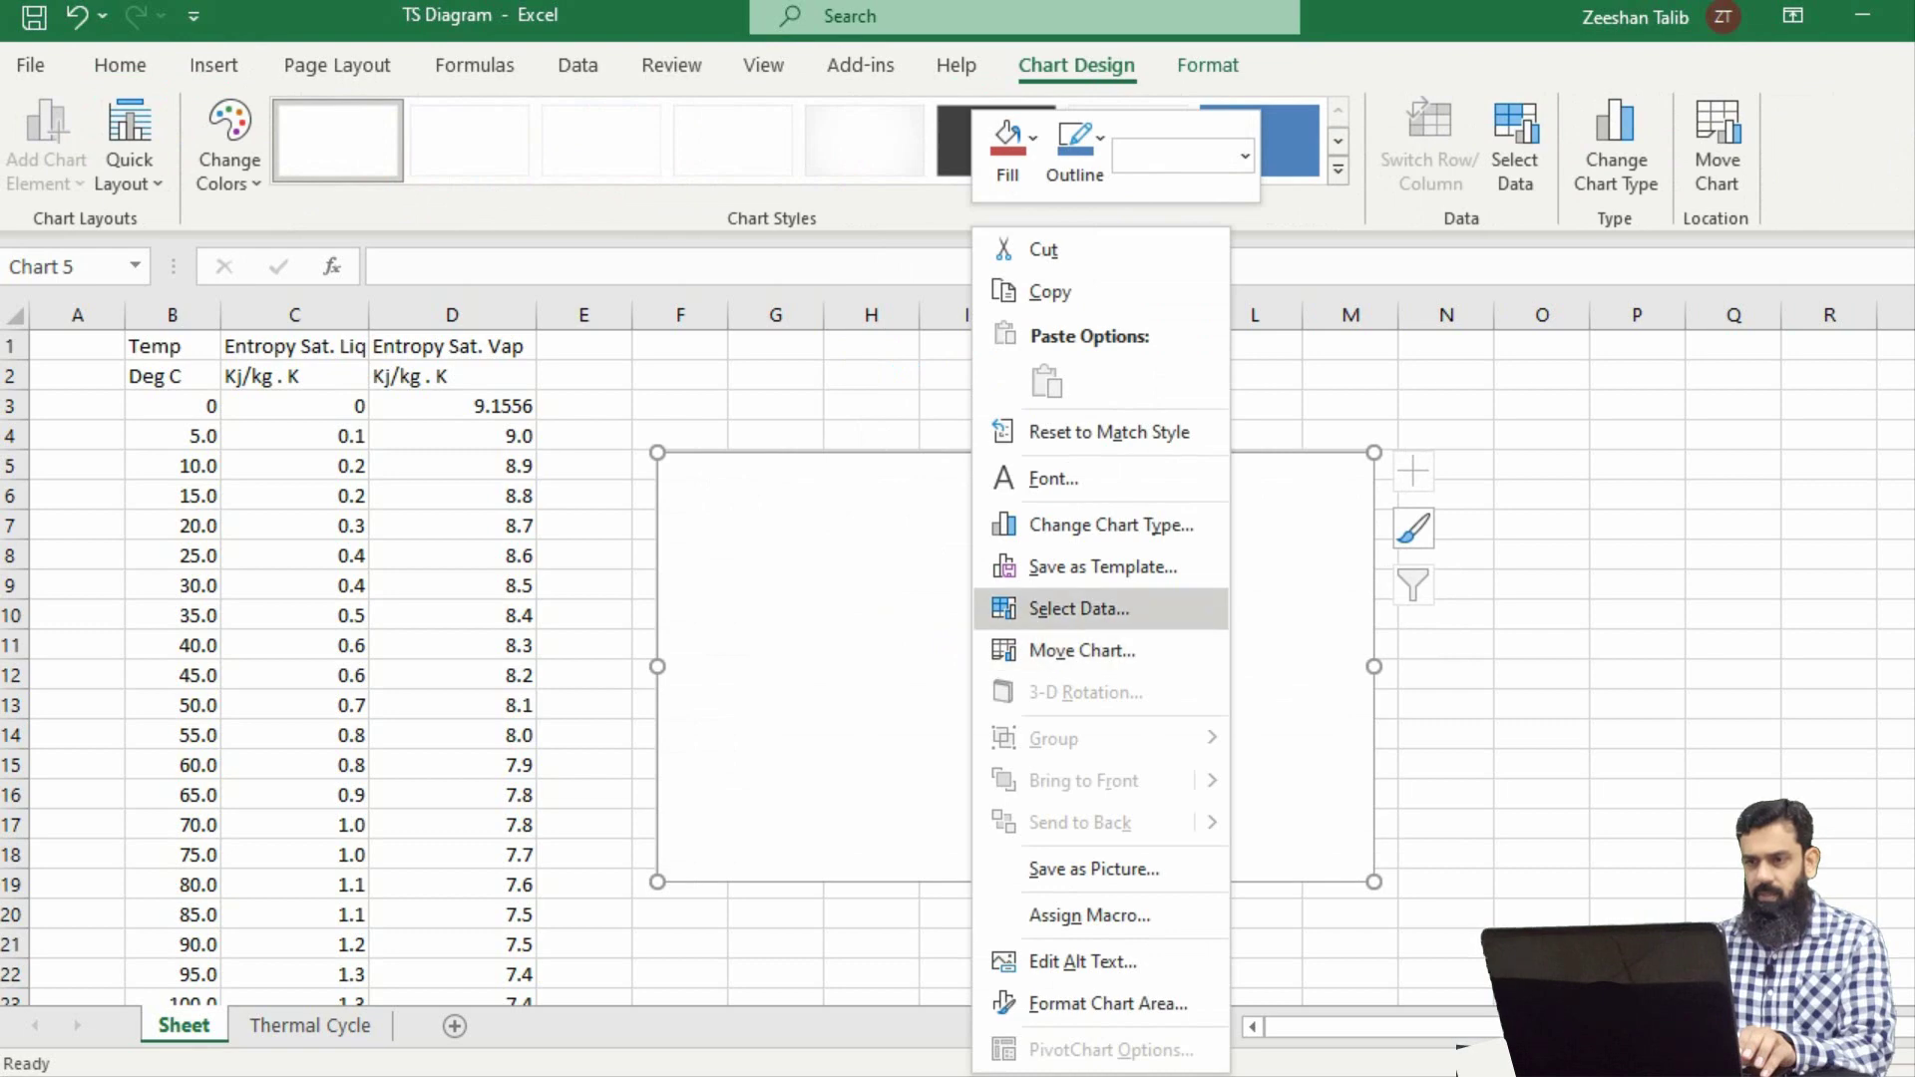
{"action": "key", "text": "Return"}
{"action": "key", "text": "alt+a"}
{"action": "key", "text": "Tab"}
{"action": "type", "text": "="}
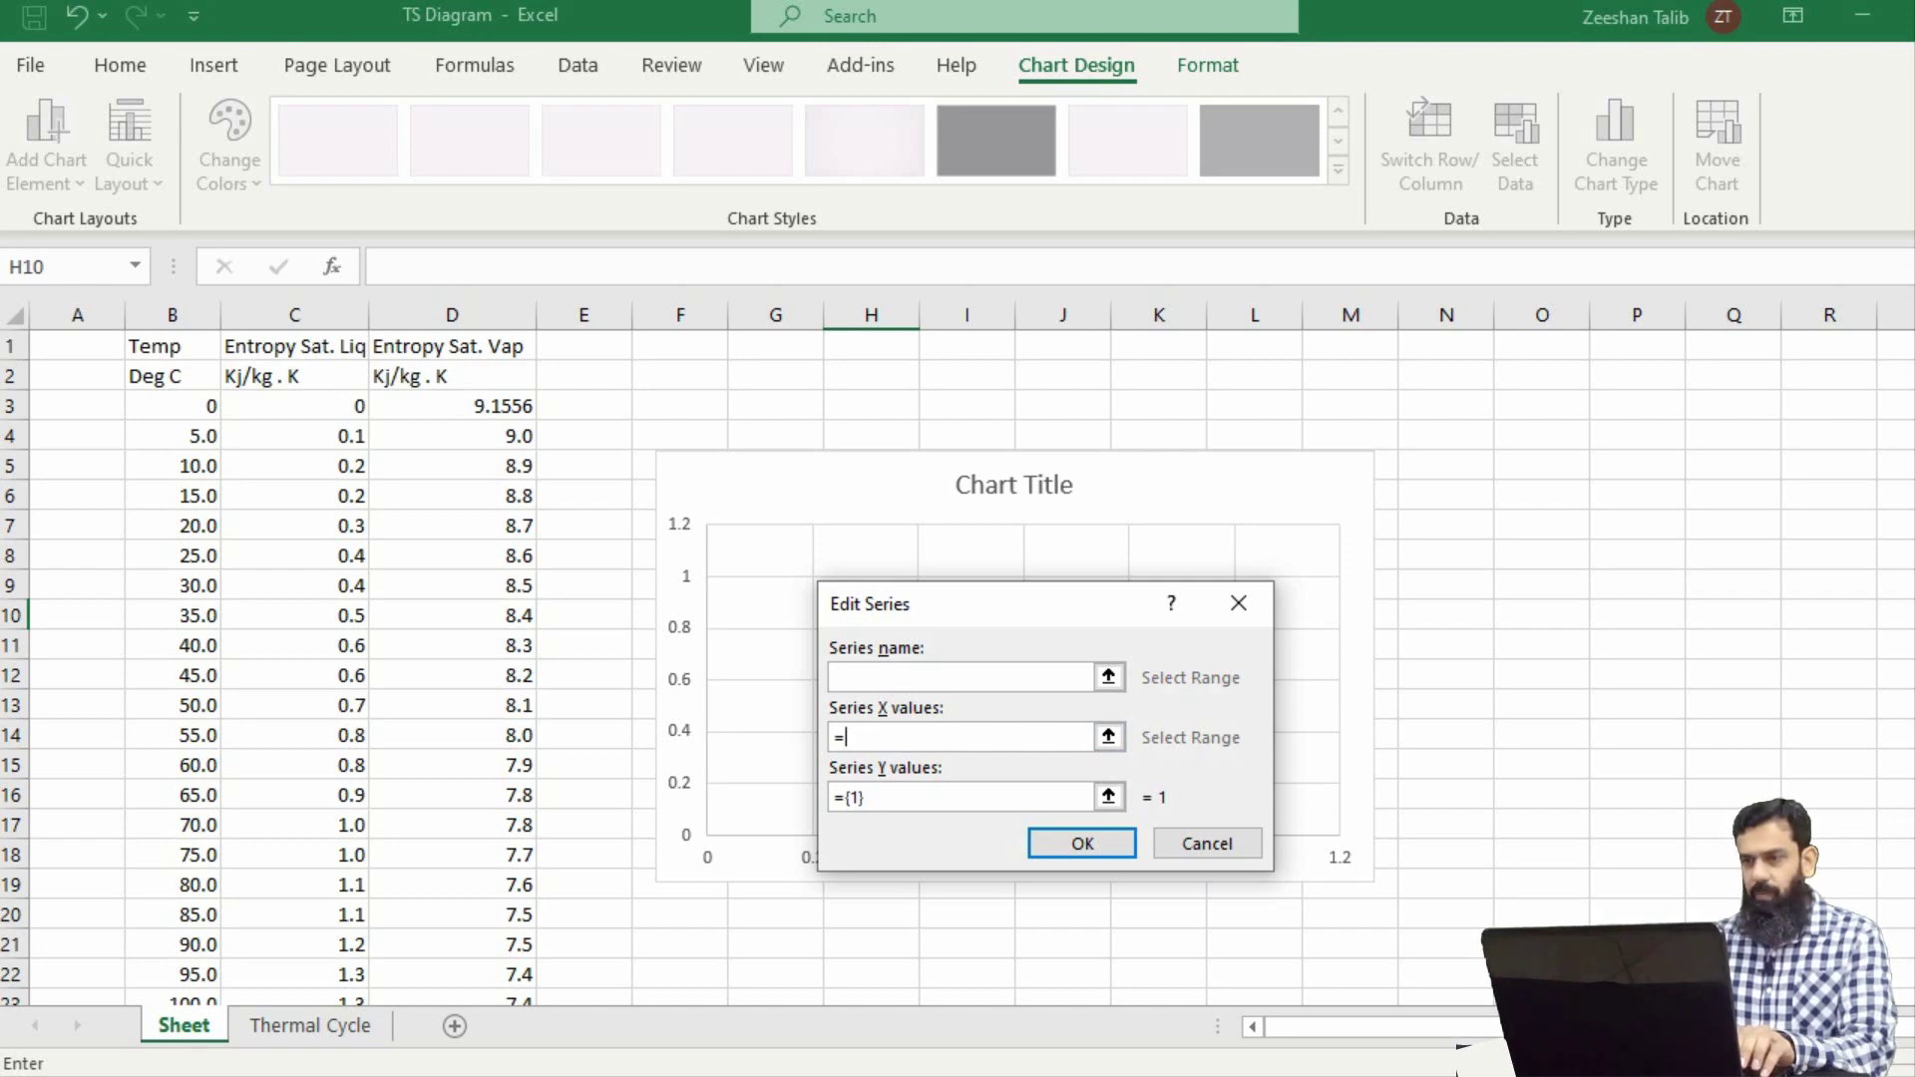
{"action": "left_click_drag", "start_coordinate": [998, 604], "coordinate": [1276, 403]}
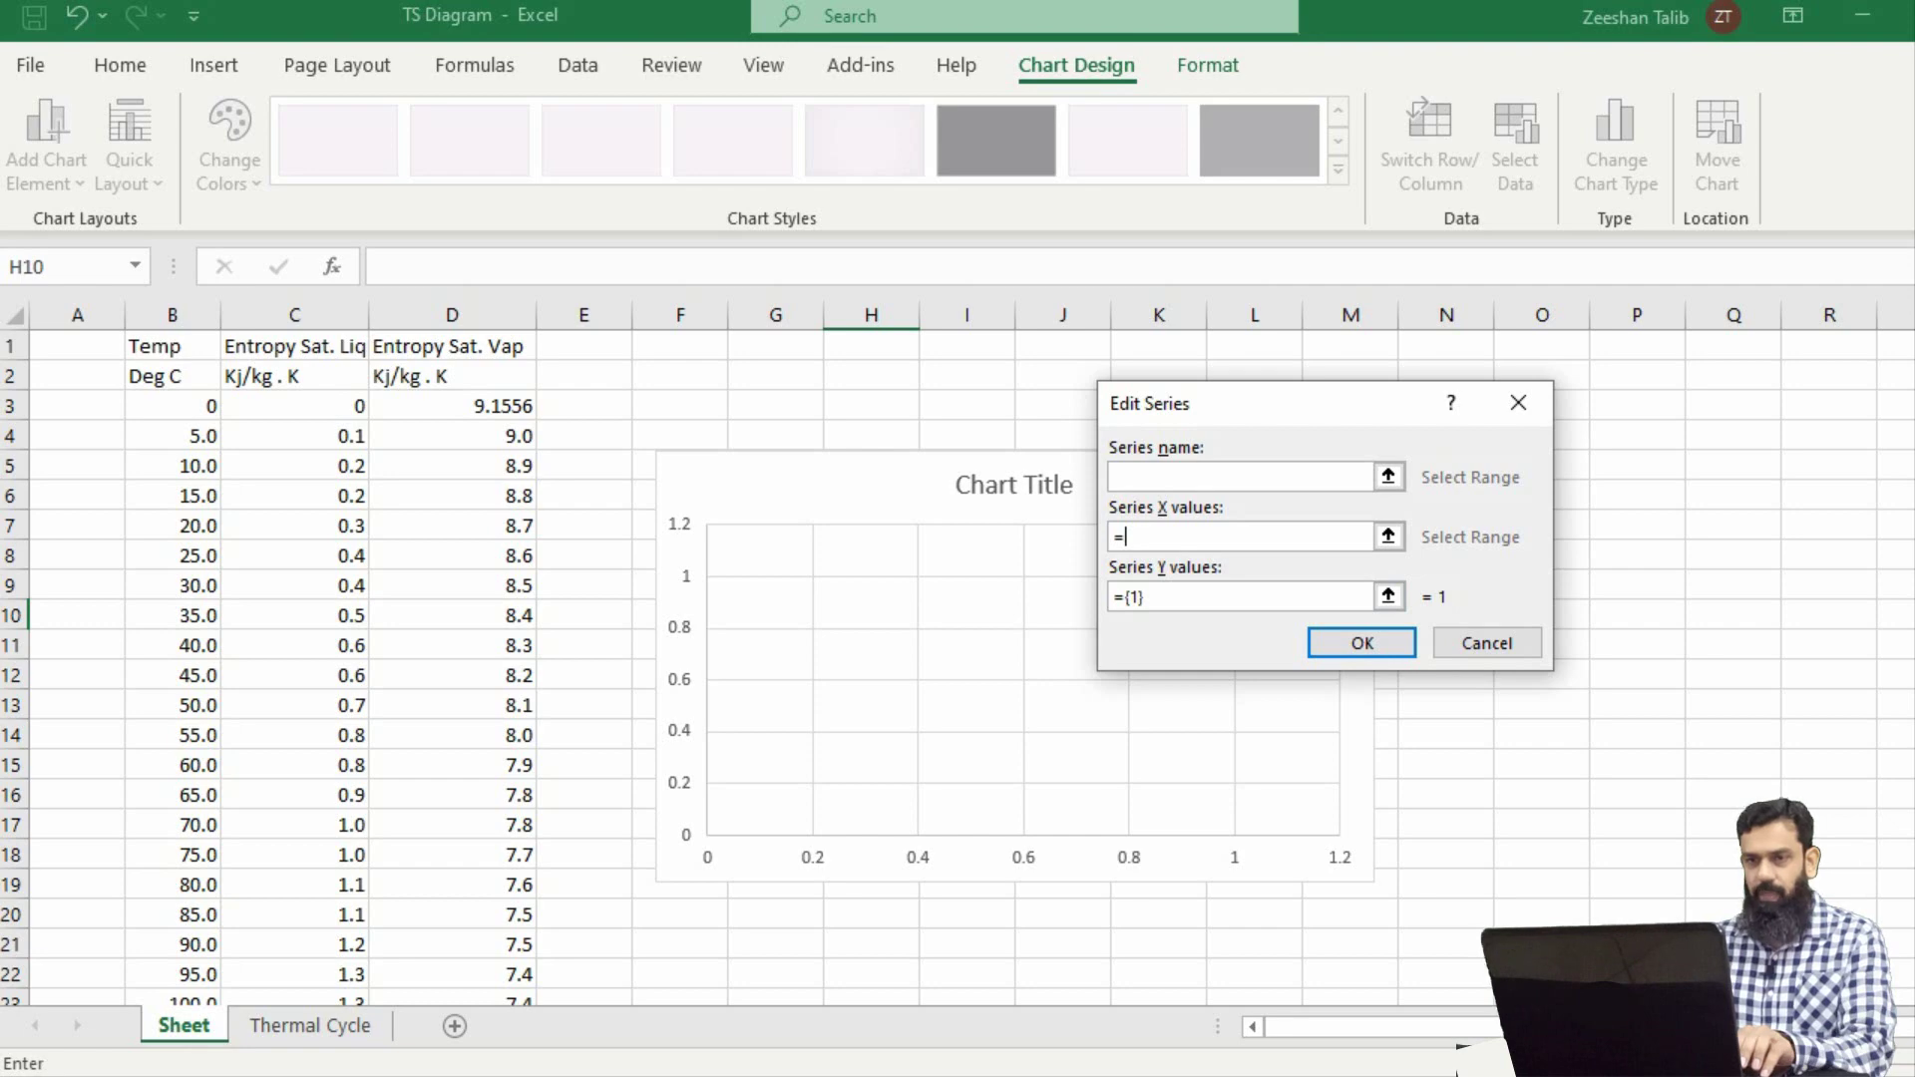
{"action": "left_click", "coordinate": [294, 406]}
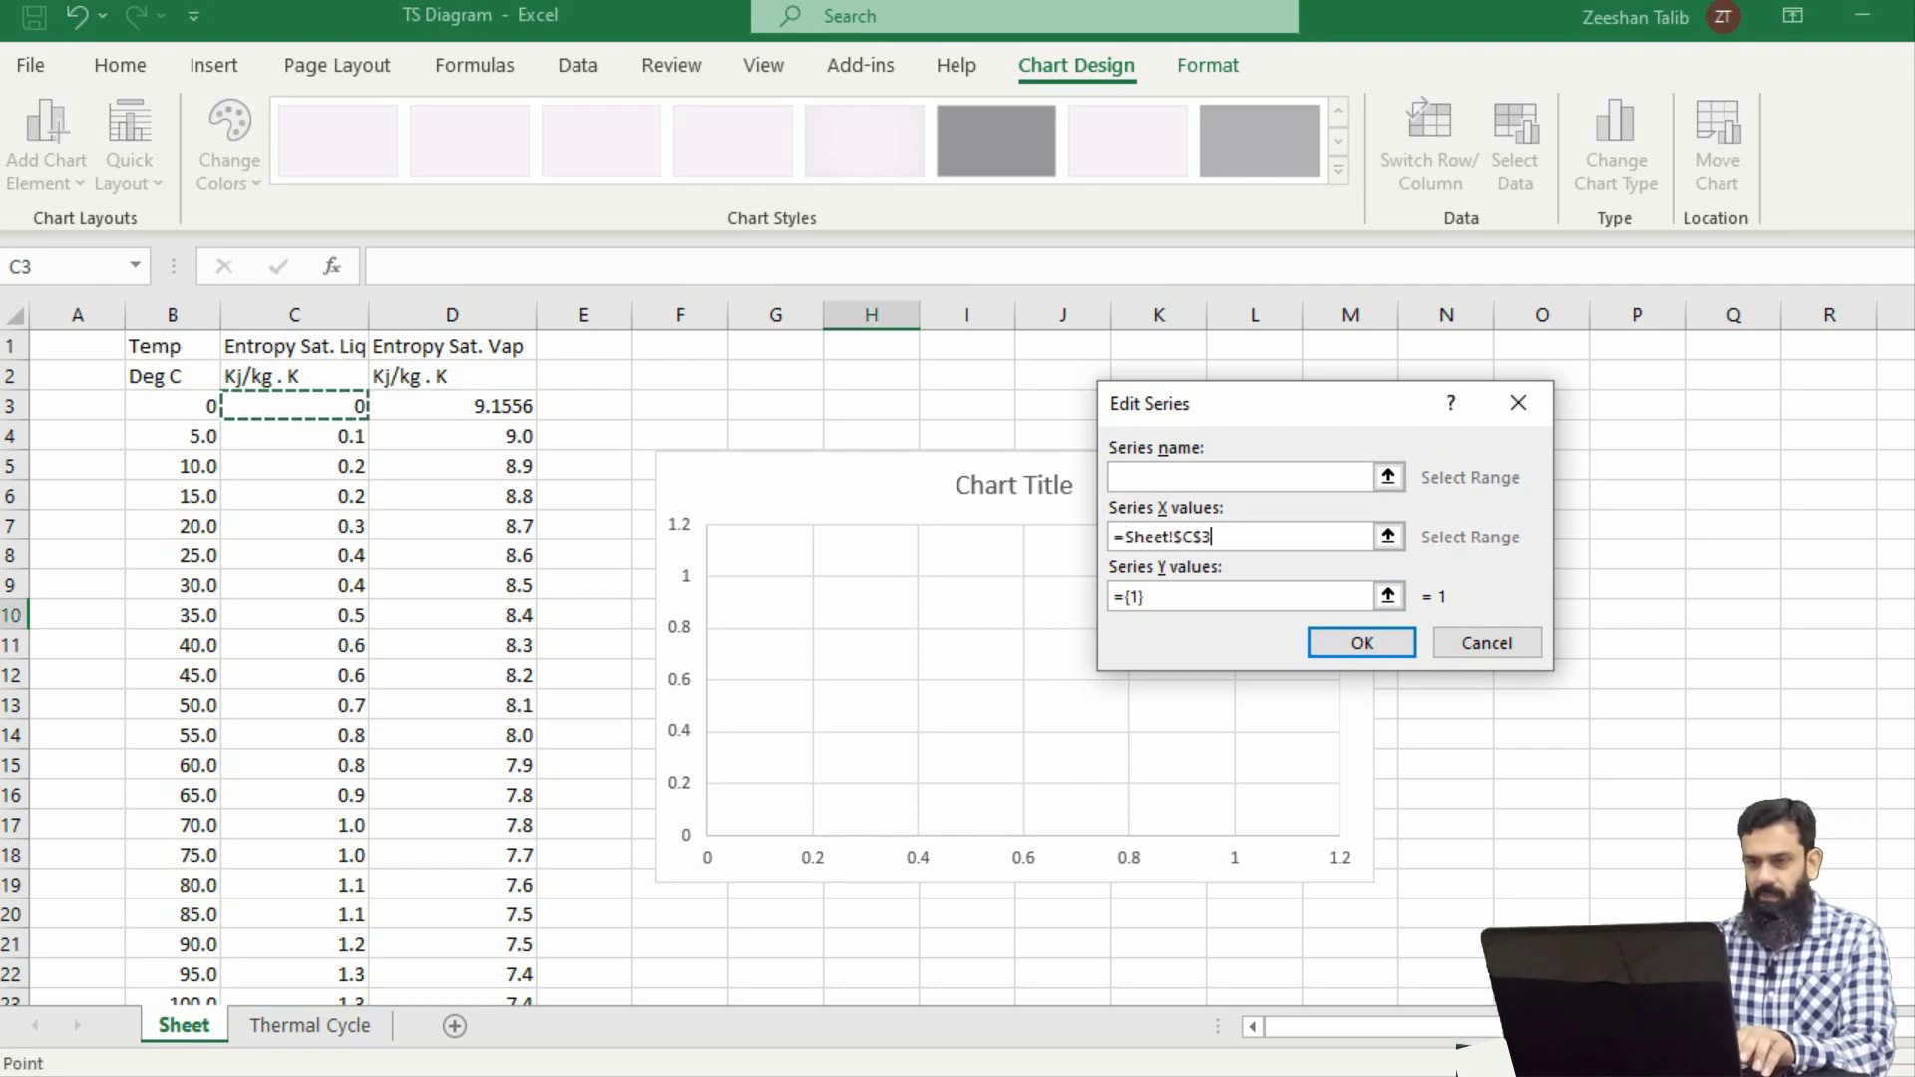
{"action": "key", "text": "ctrl+shift+Down"}
- Set the series' Y values to the temperature range B3:B78 and apply the chart's data source
{"action": "left_click", "coordinate": [1146, 596]}
{"action": "key", "text": "BackSpace"}
{"action": "key", "text": "BackSpace"}
{"action": "key", "text": "BackSpace"}
{"action": "key", "text": "BackSpace"}
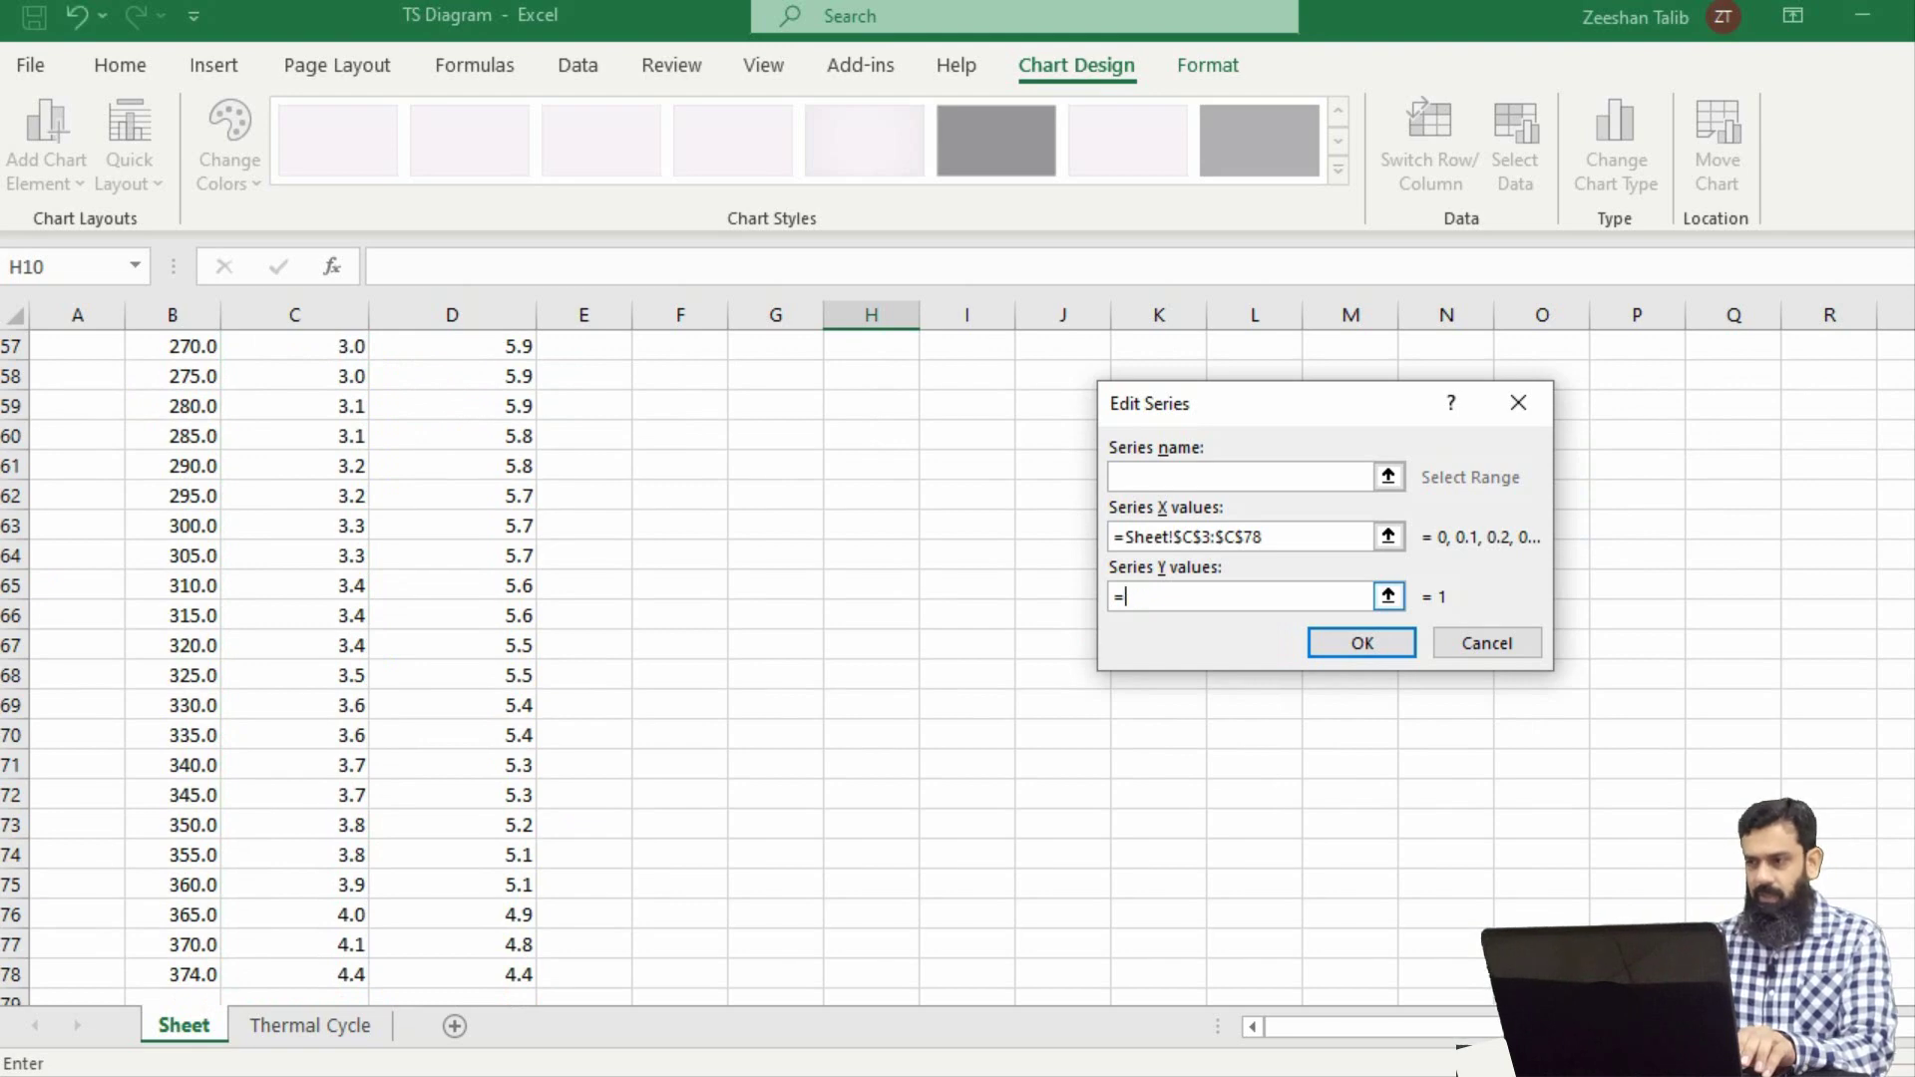
{"action": "scroll", "coordinate": [1518, 403], "scroll_direction": "up", "scroll_amount": 2}
{"action": "scroll", "coordinate": [1519, 403], "scroll_direction": "up", "scroll_amount": 17}
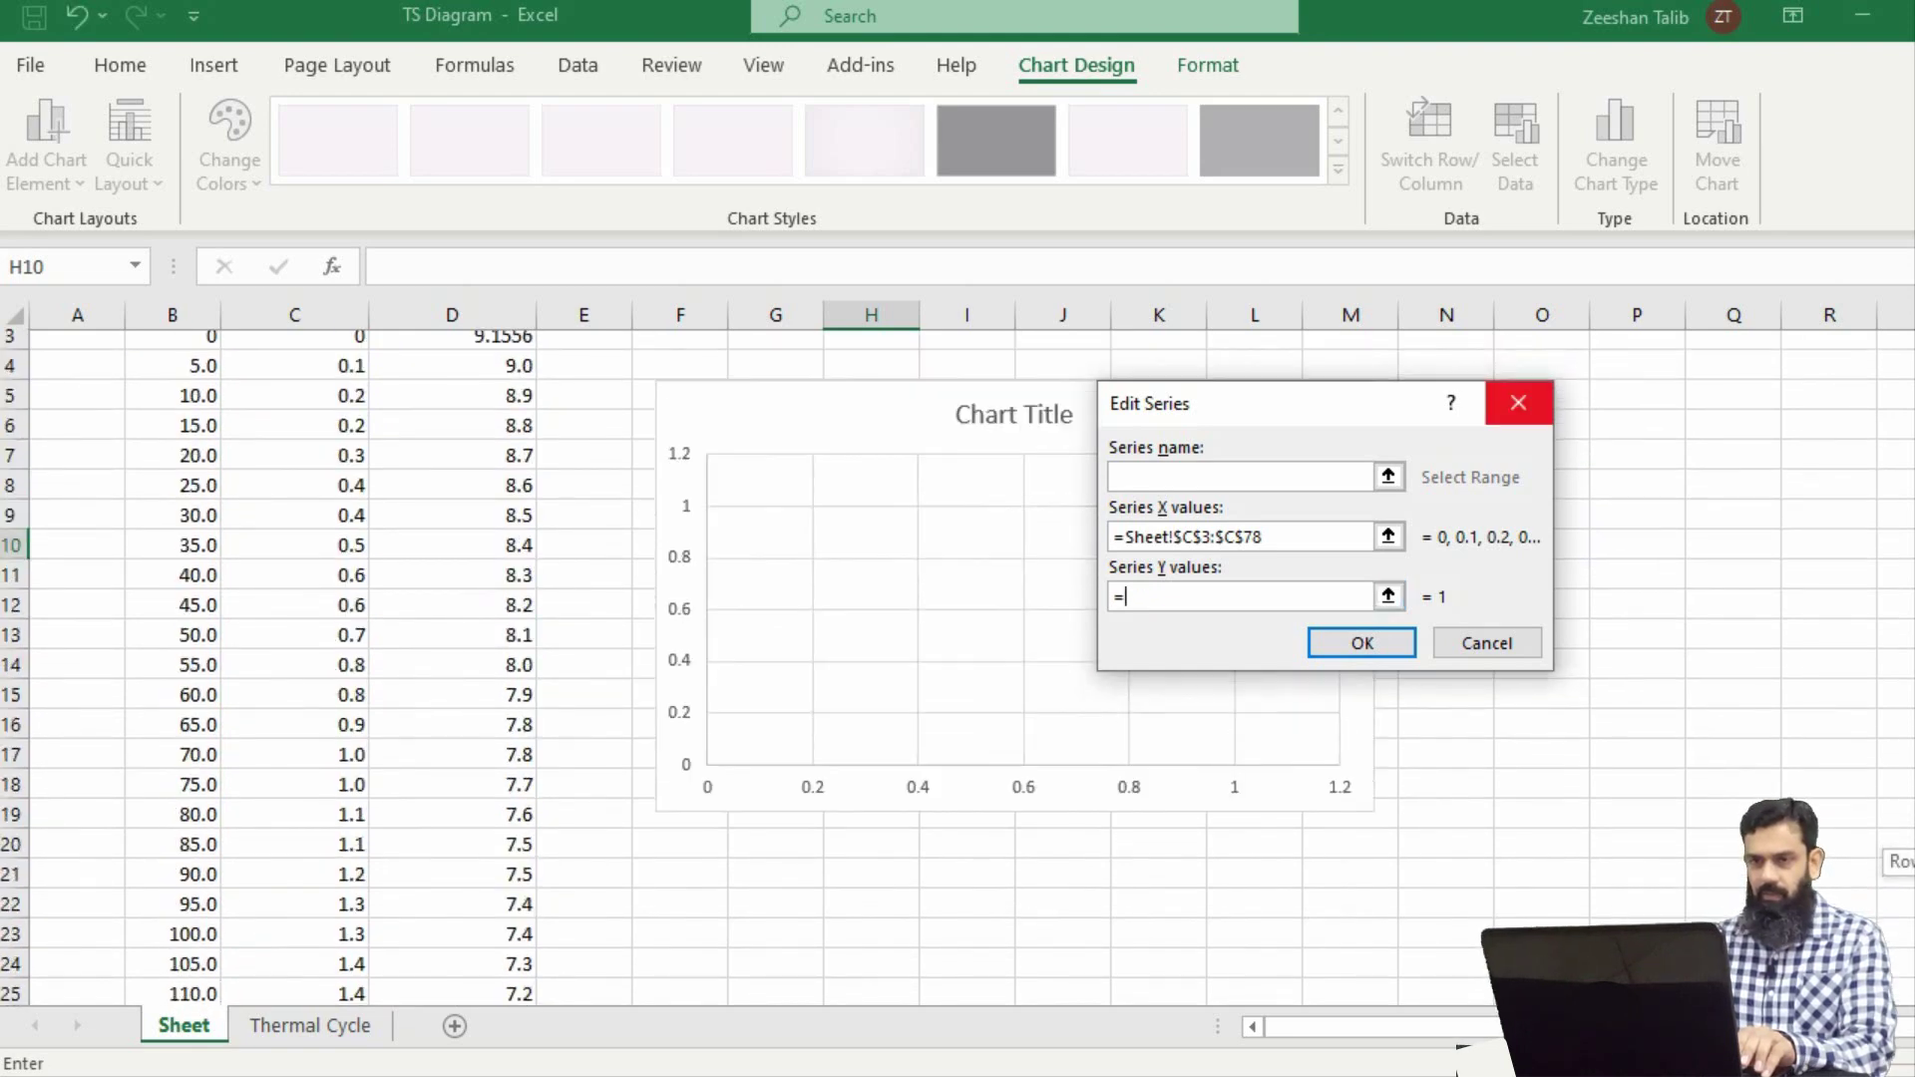
{"action": "left_click", "coordinate": [171, 406]}
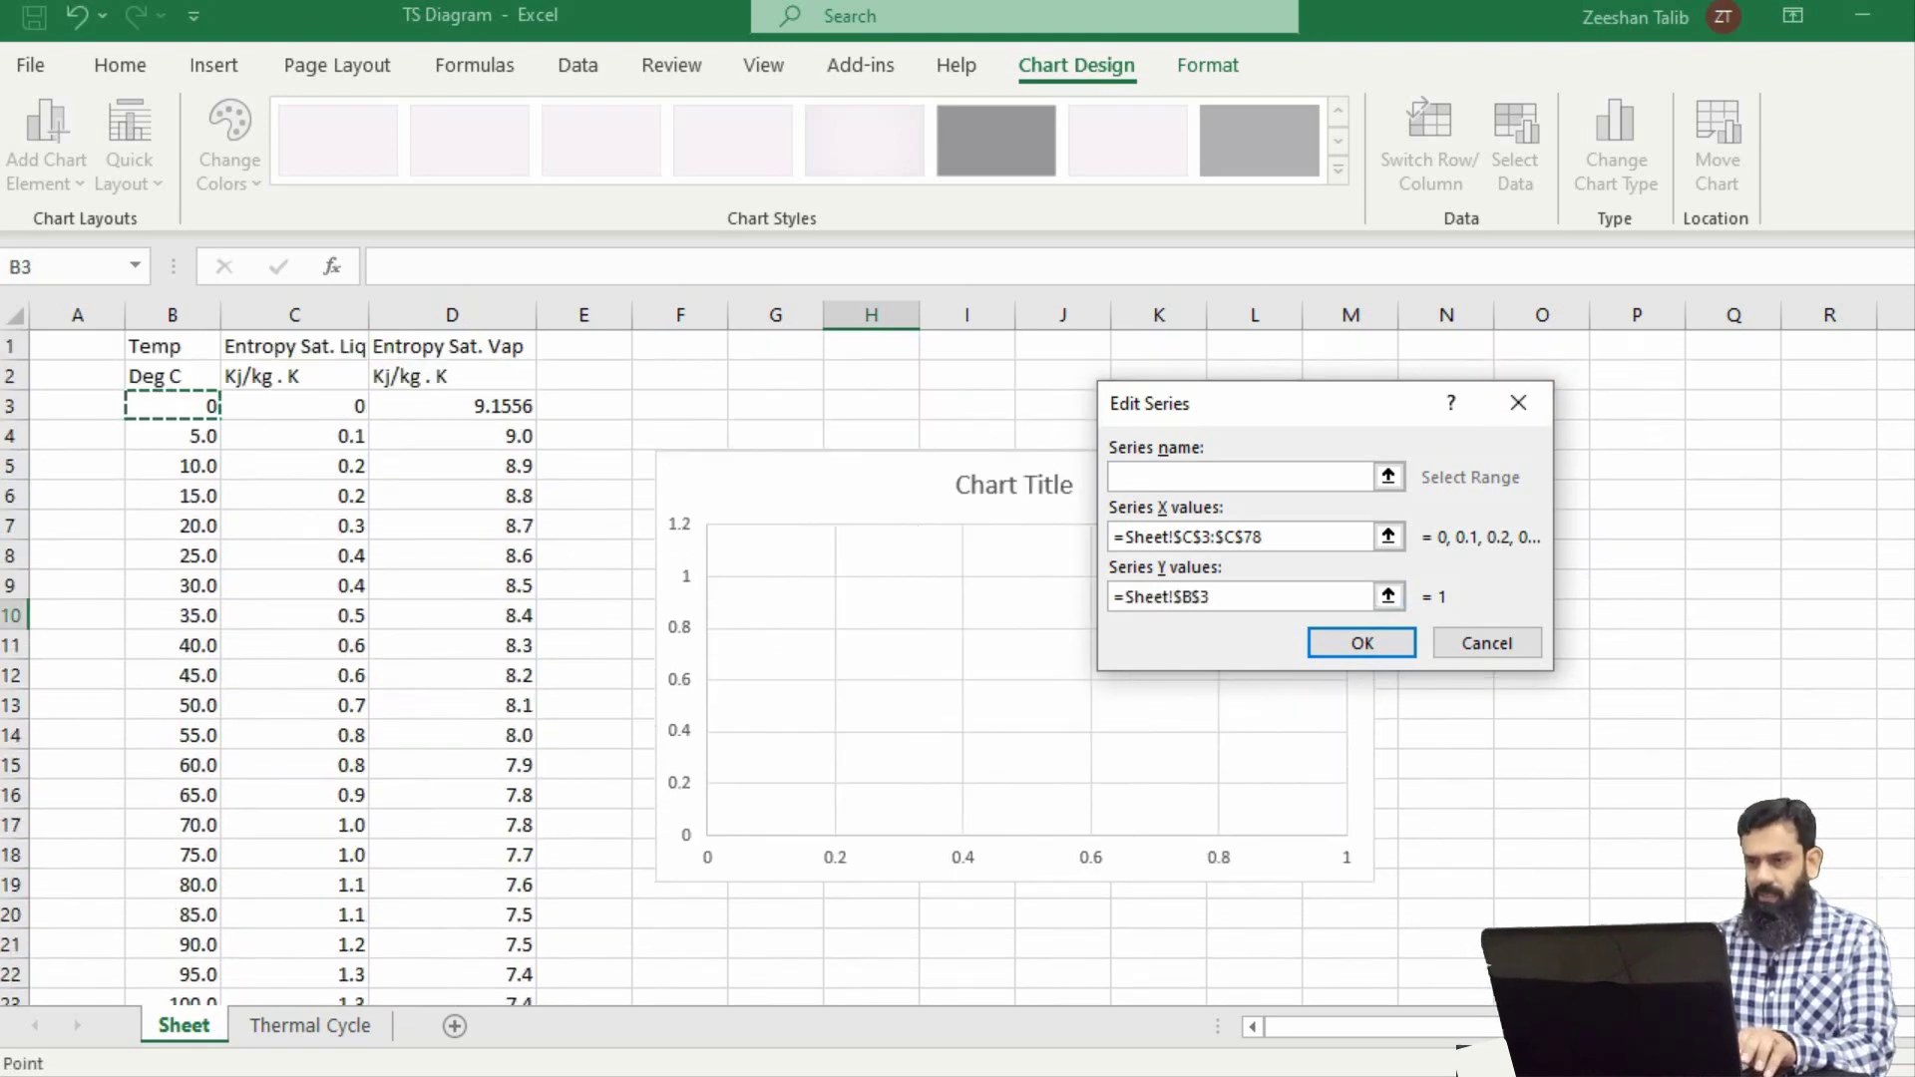
{"action": "key", "text": "ctrl+shift+Down"}
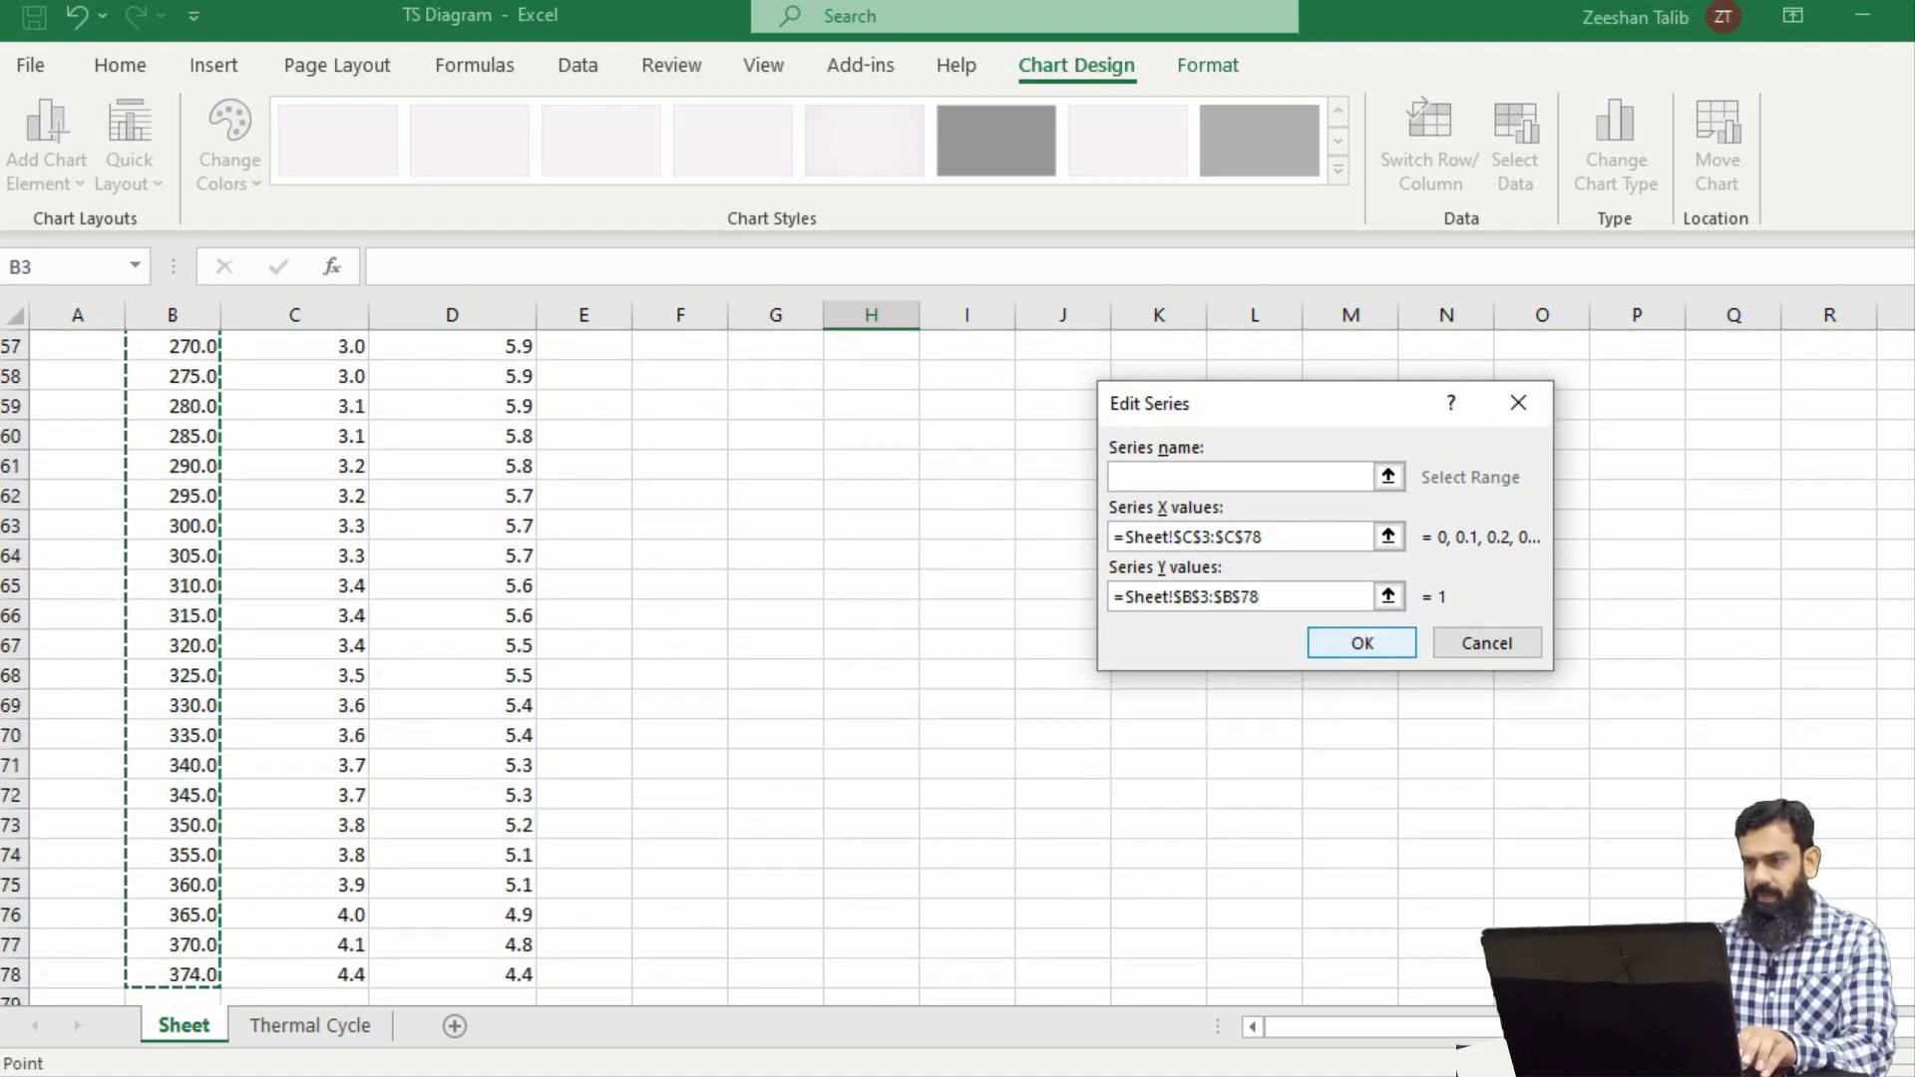
{"action": "key", "text": "Return"}
{"action": "left_click", "coordinate": [1289, 938]}
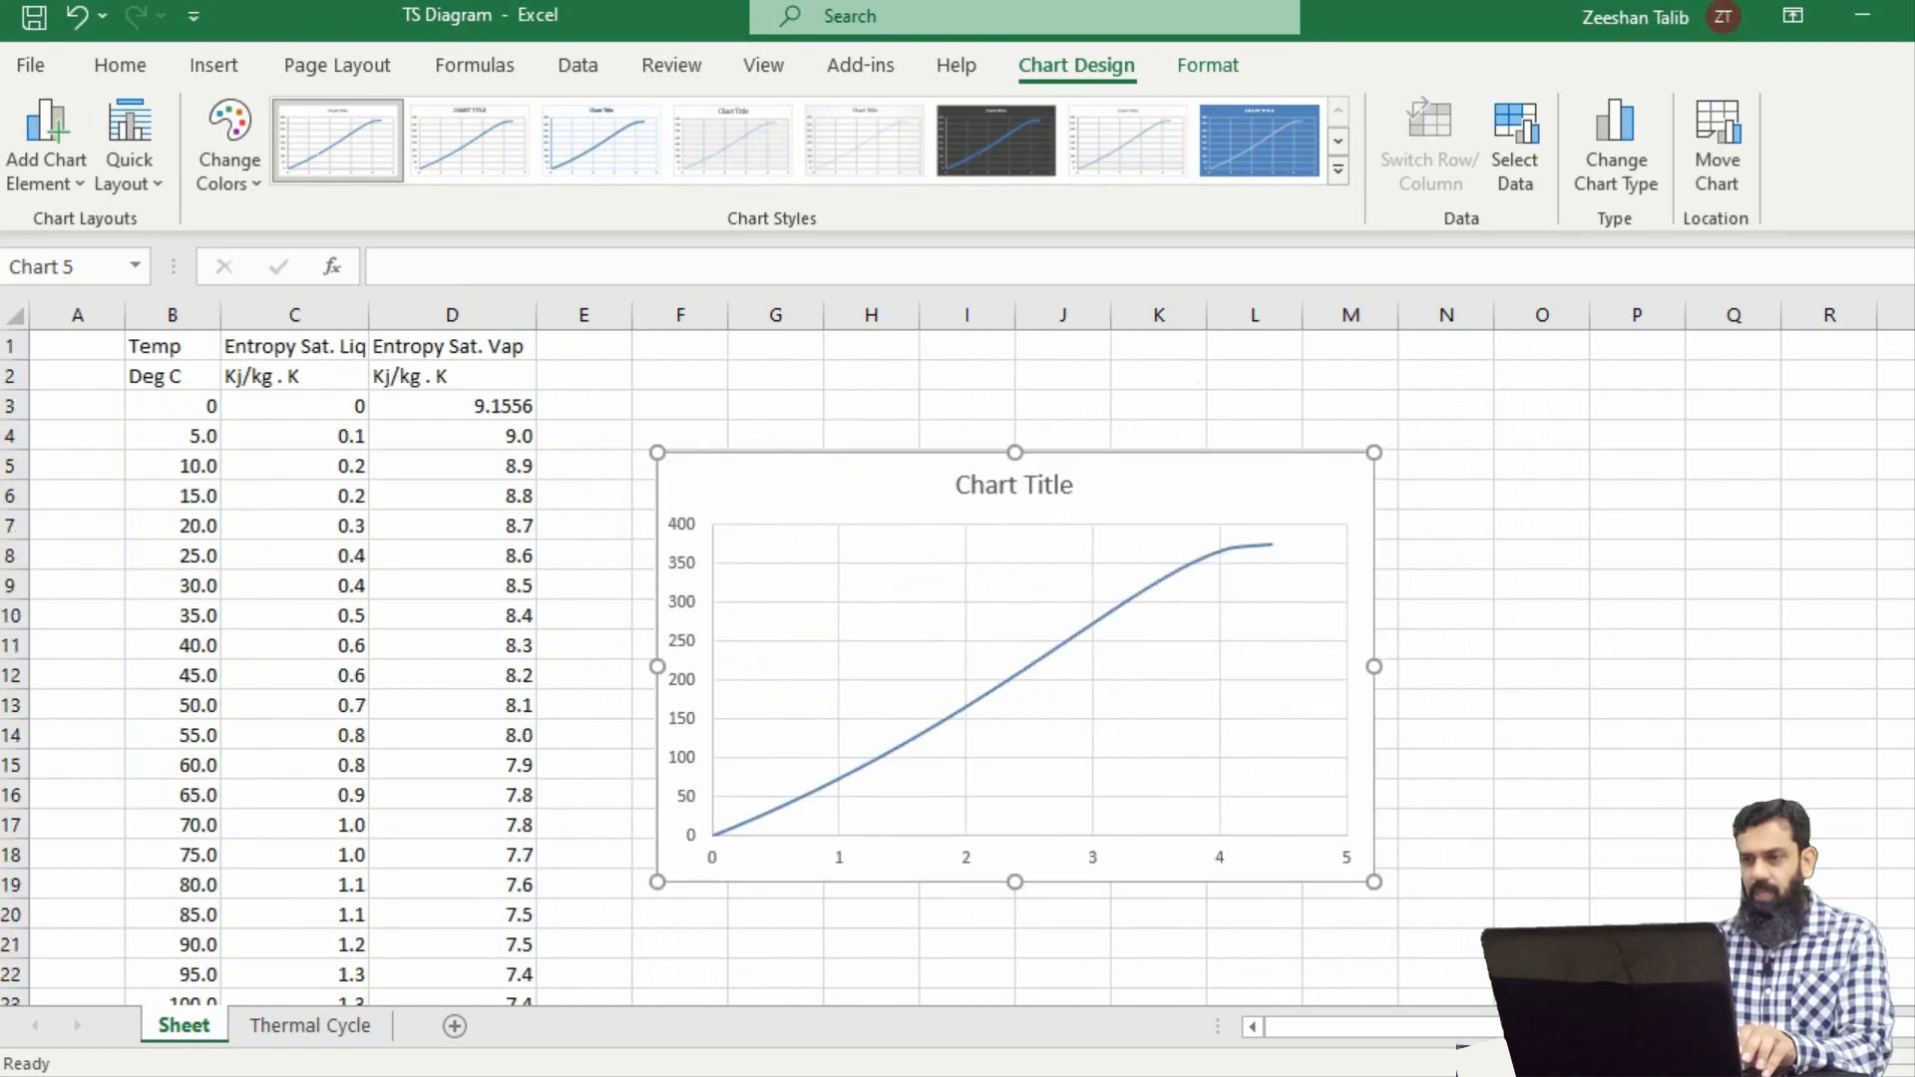
- Add a second data series to the chart with the saturated vapour entropy range D3:D78 as its X values
{"action": "mouse_move", "coordinate": [959, 711]}
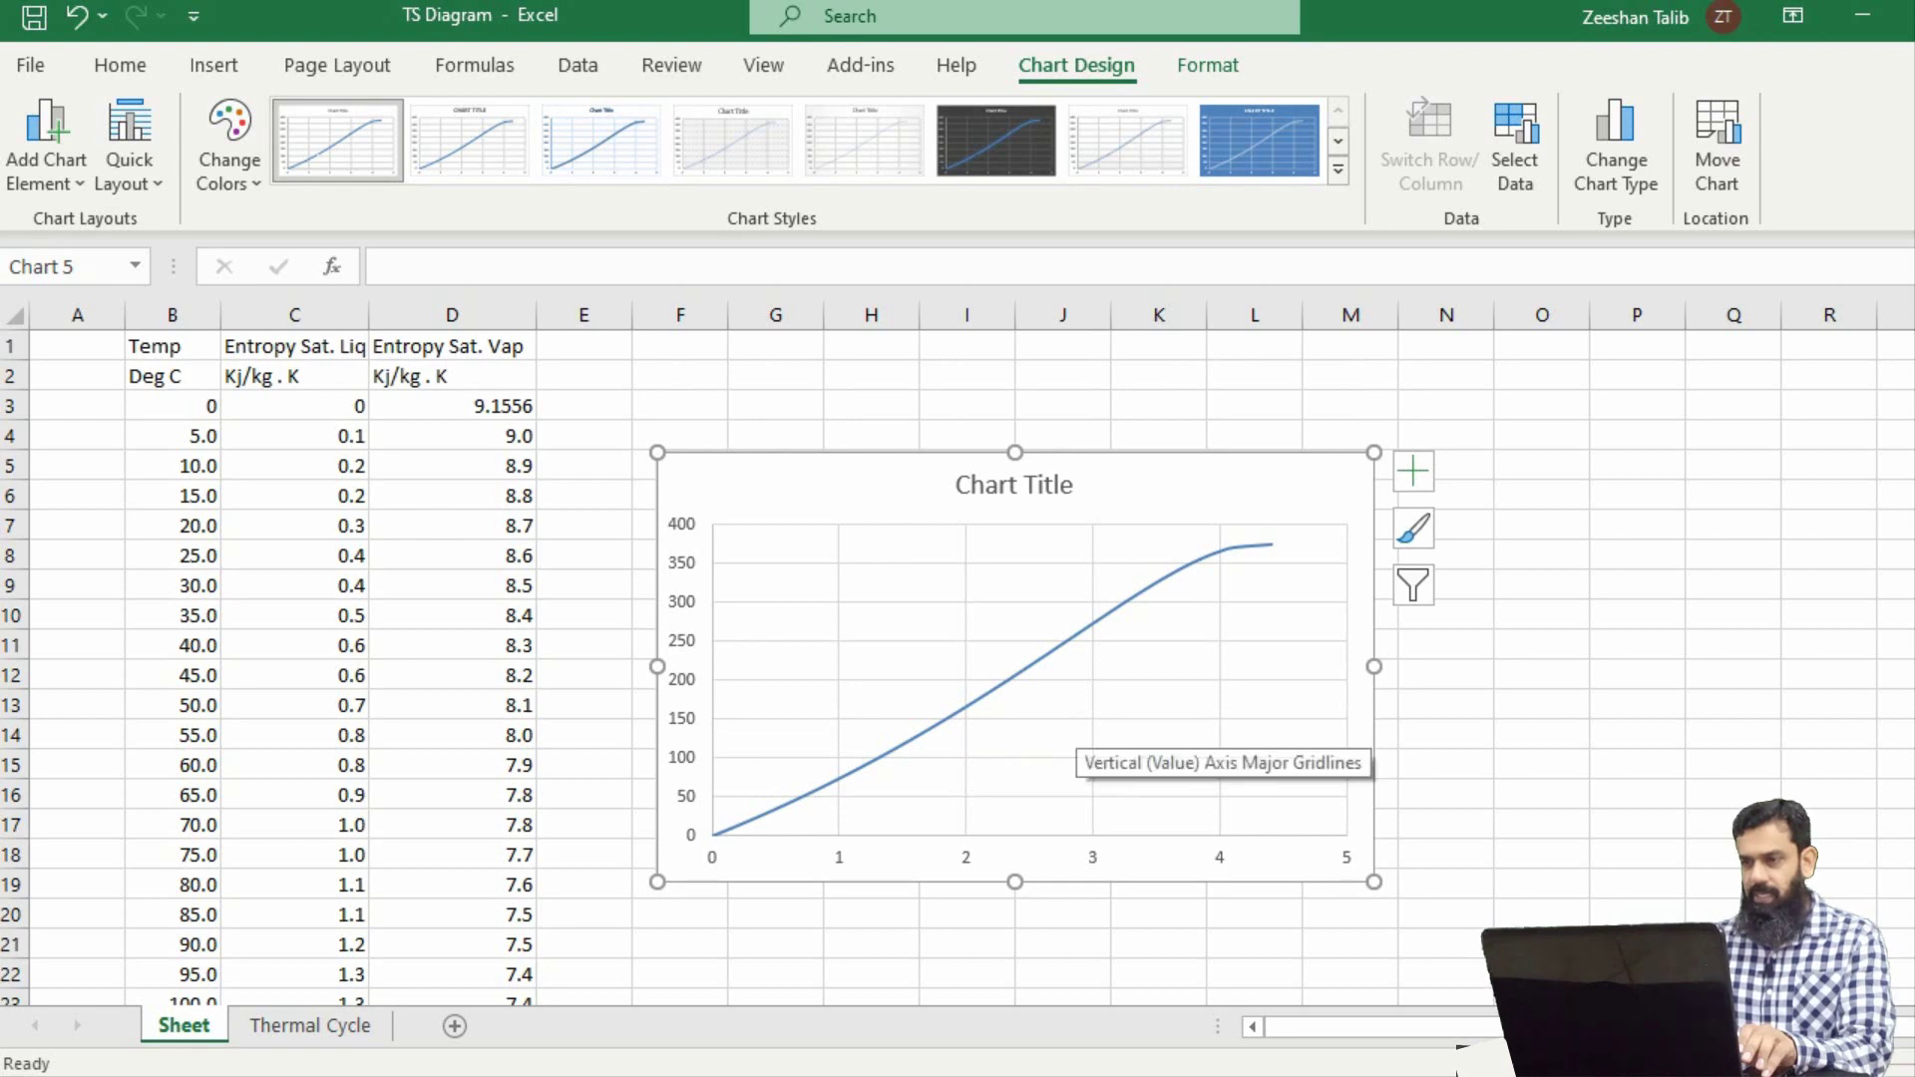
{"action": "right_click", "coordinate": [1085, 718]}
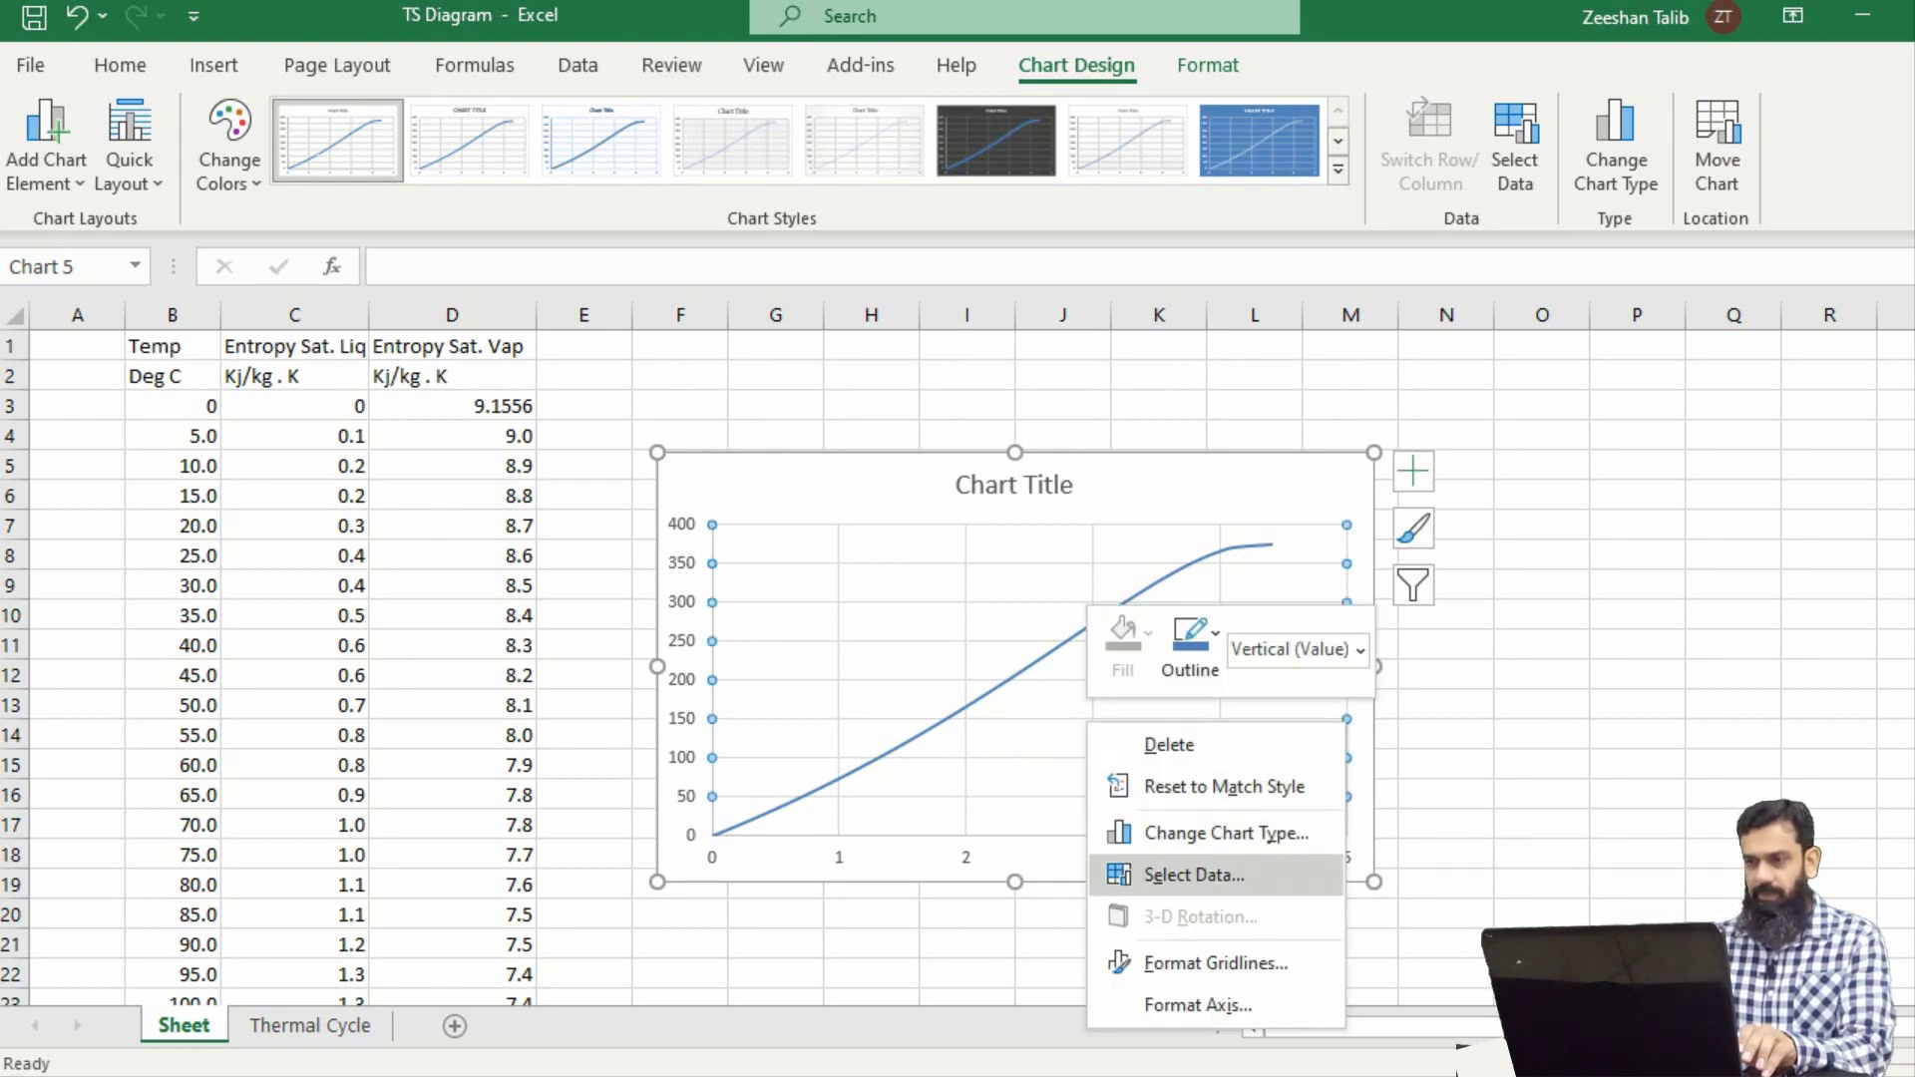
{"action": "left_click", "coordinate": [1194, 875]}
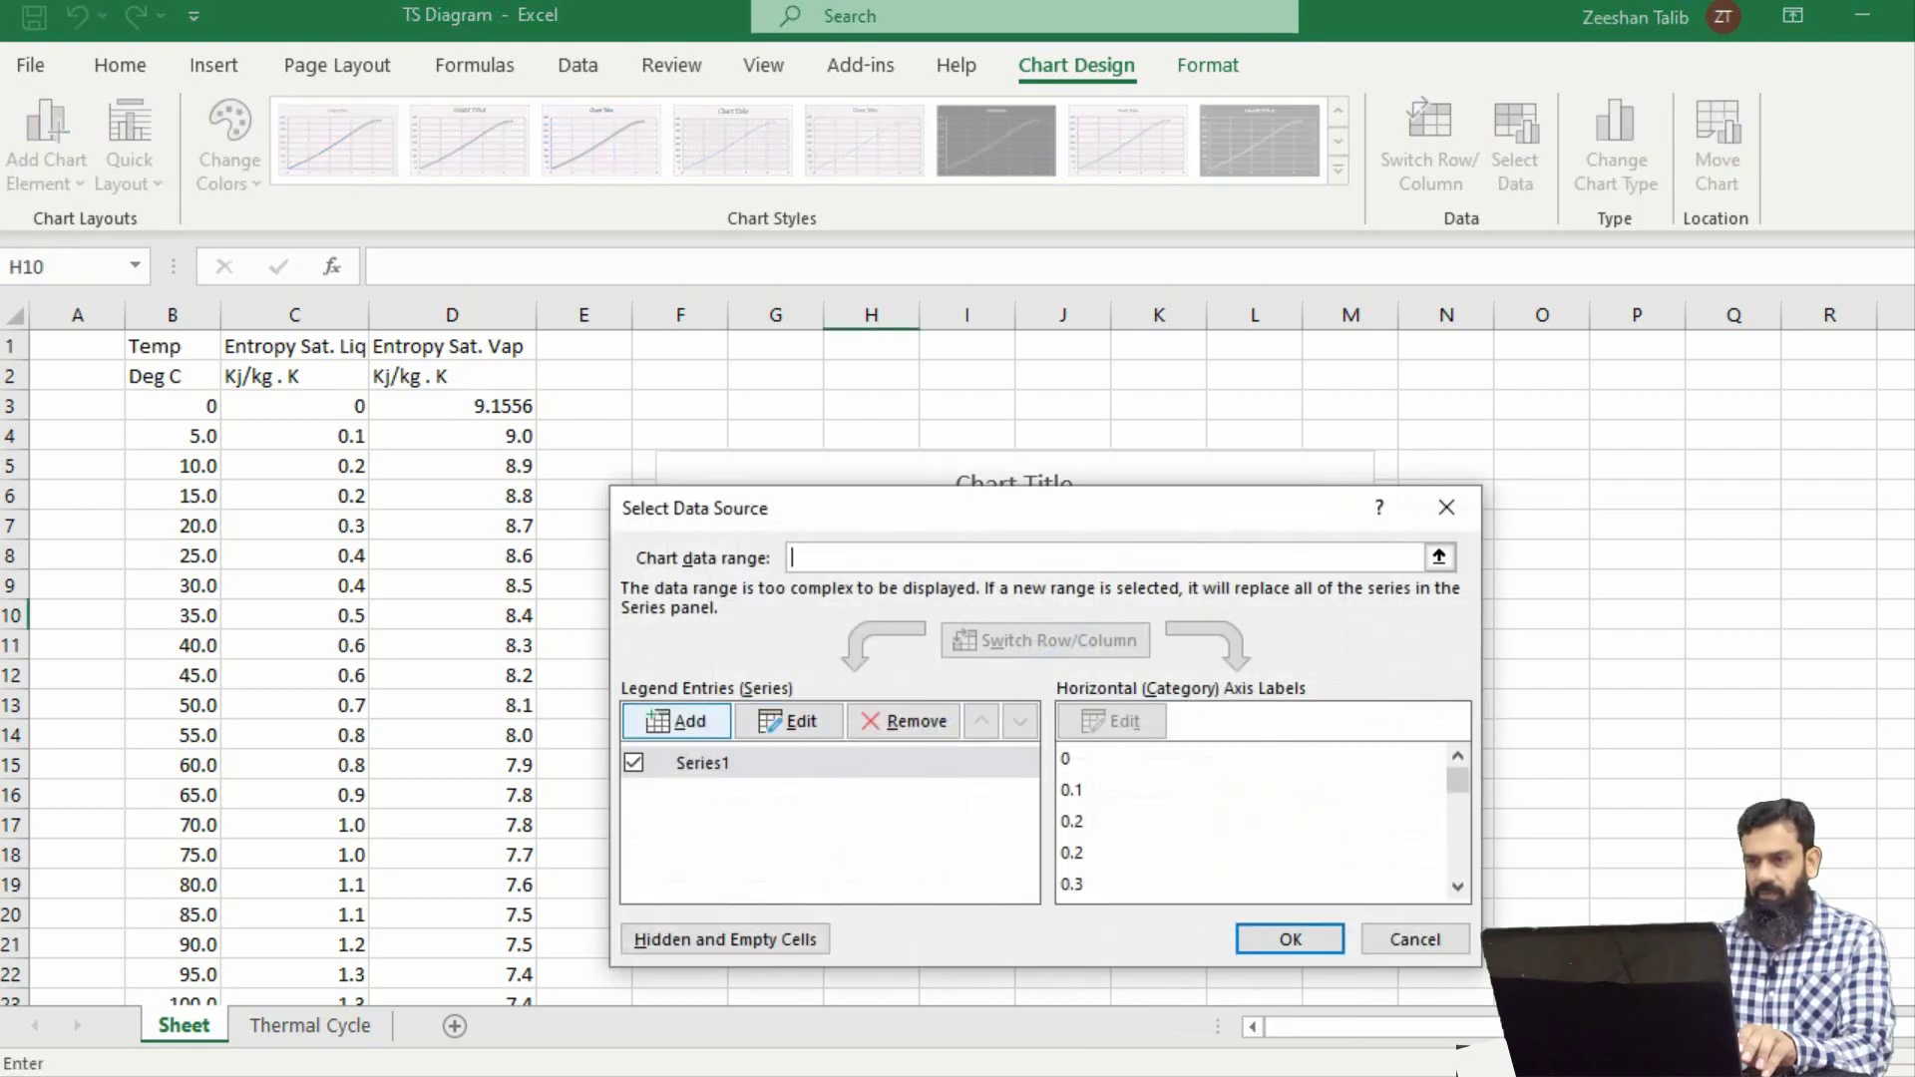
{"action": "left_click", "coordinate": [677, 721]}
{"action": "left_click", "coordinate": [960, 736]}
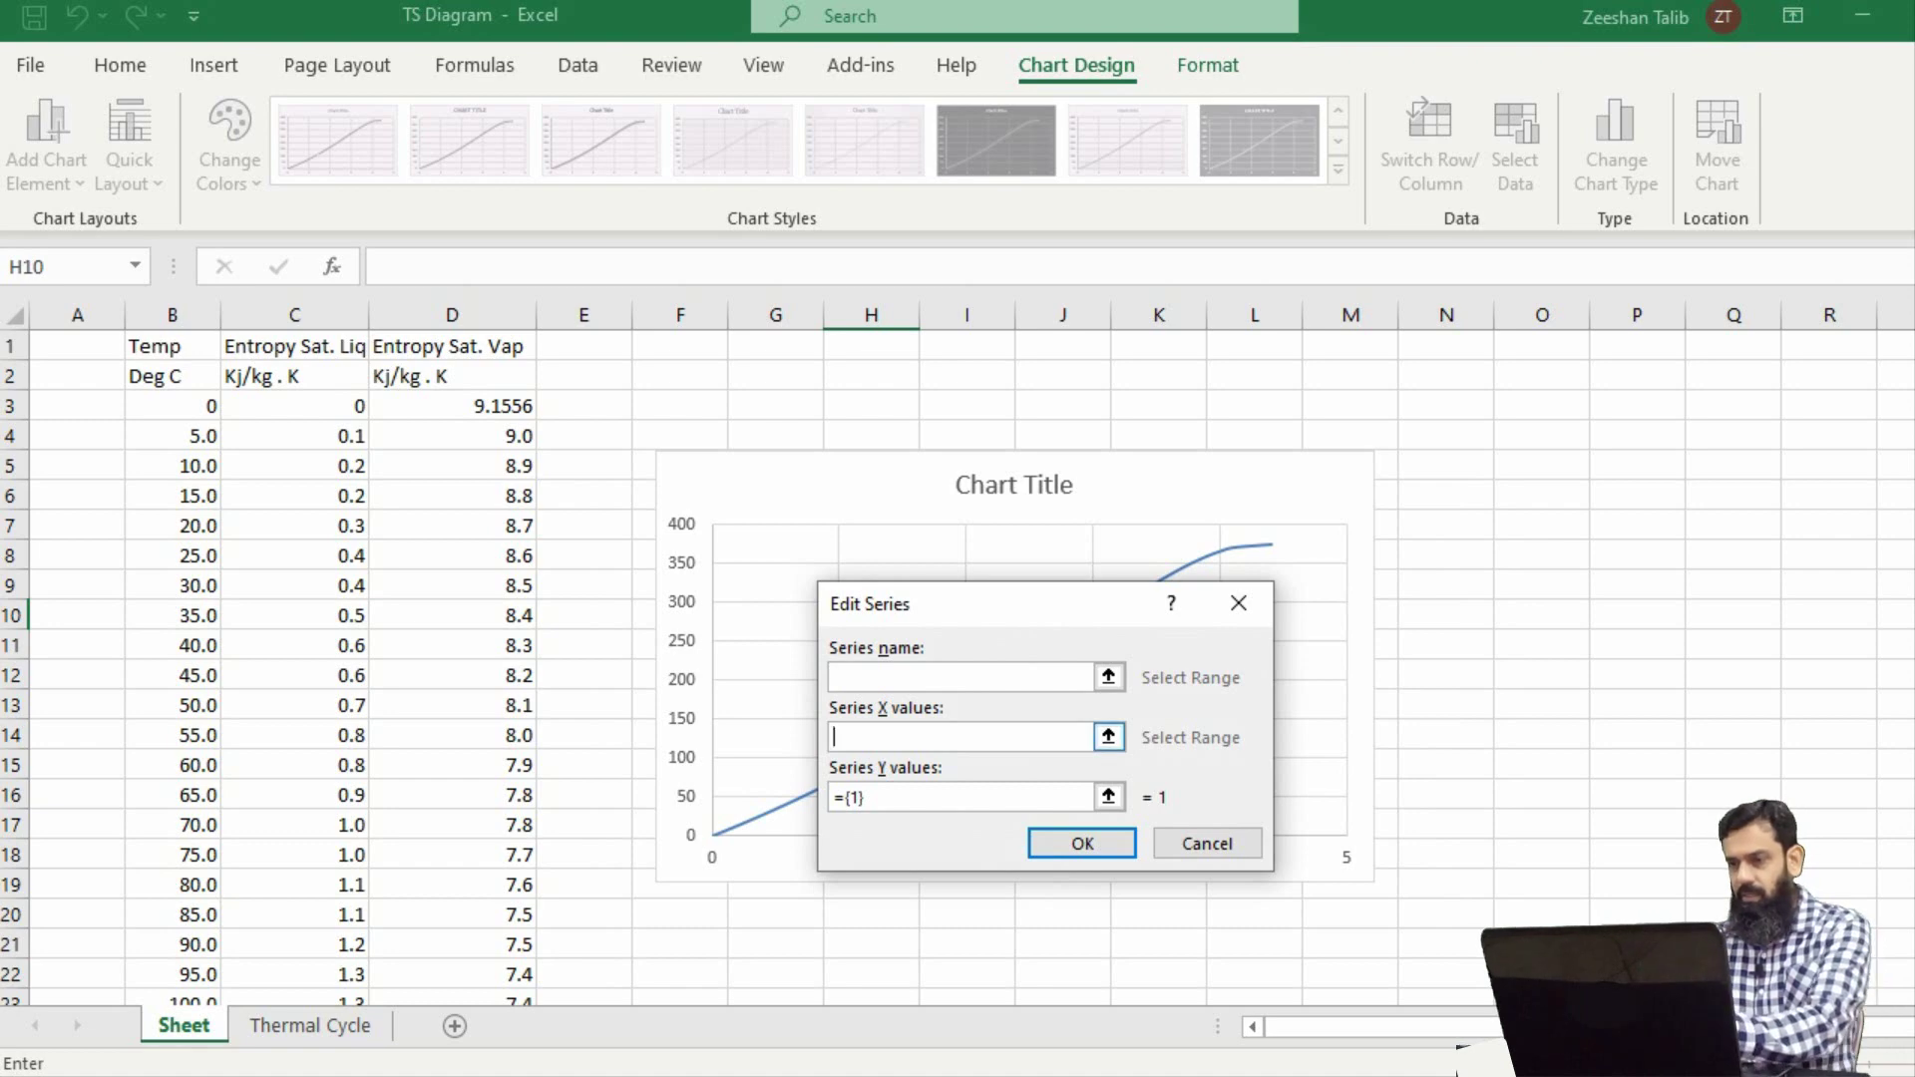
{"action": "type", "text": "="}
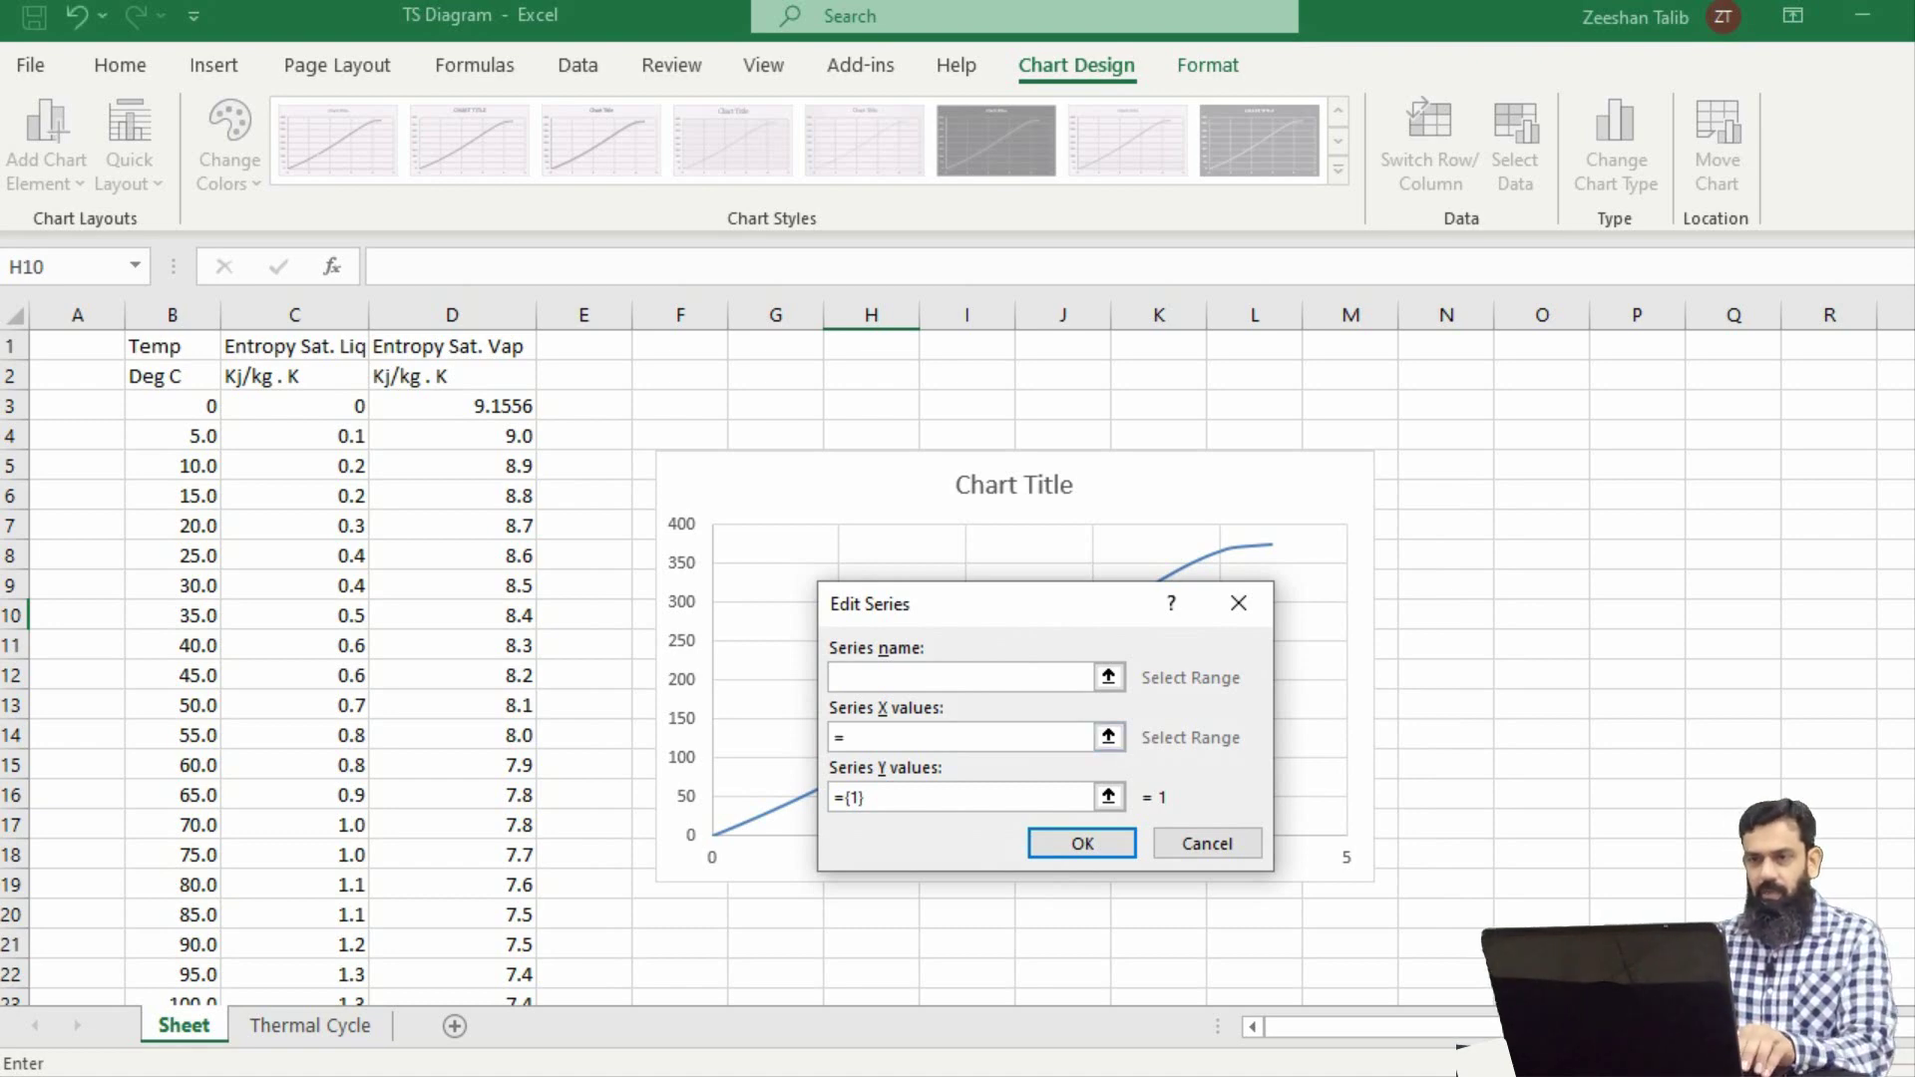
{"action": "left_click", "coordinate": [452, 406]}
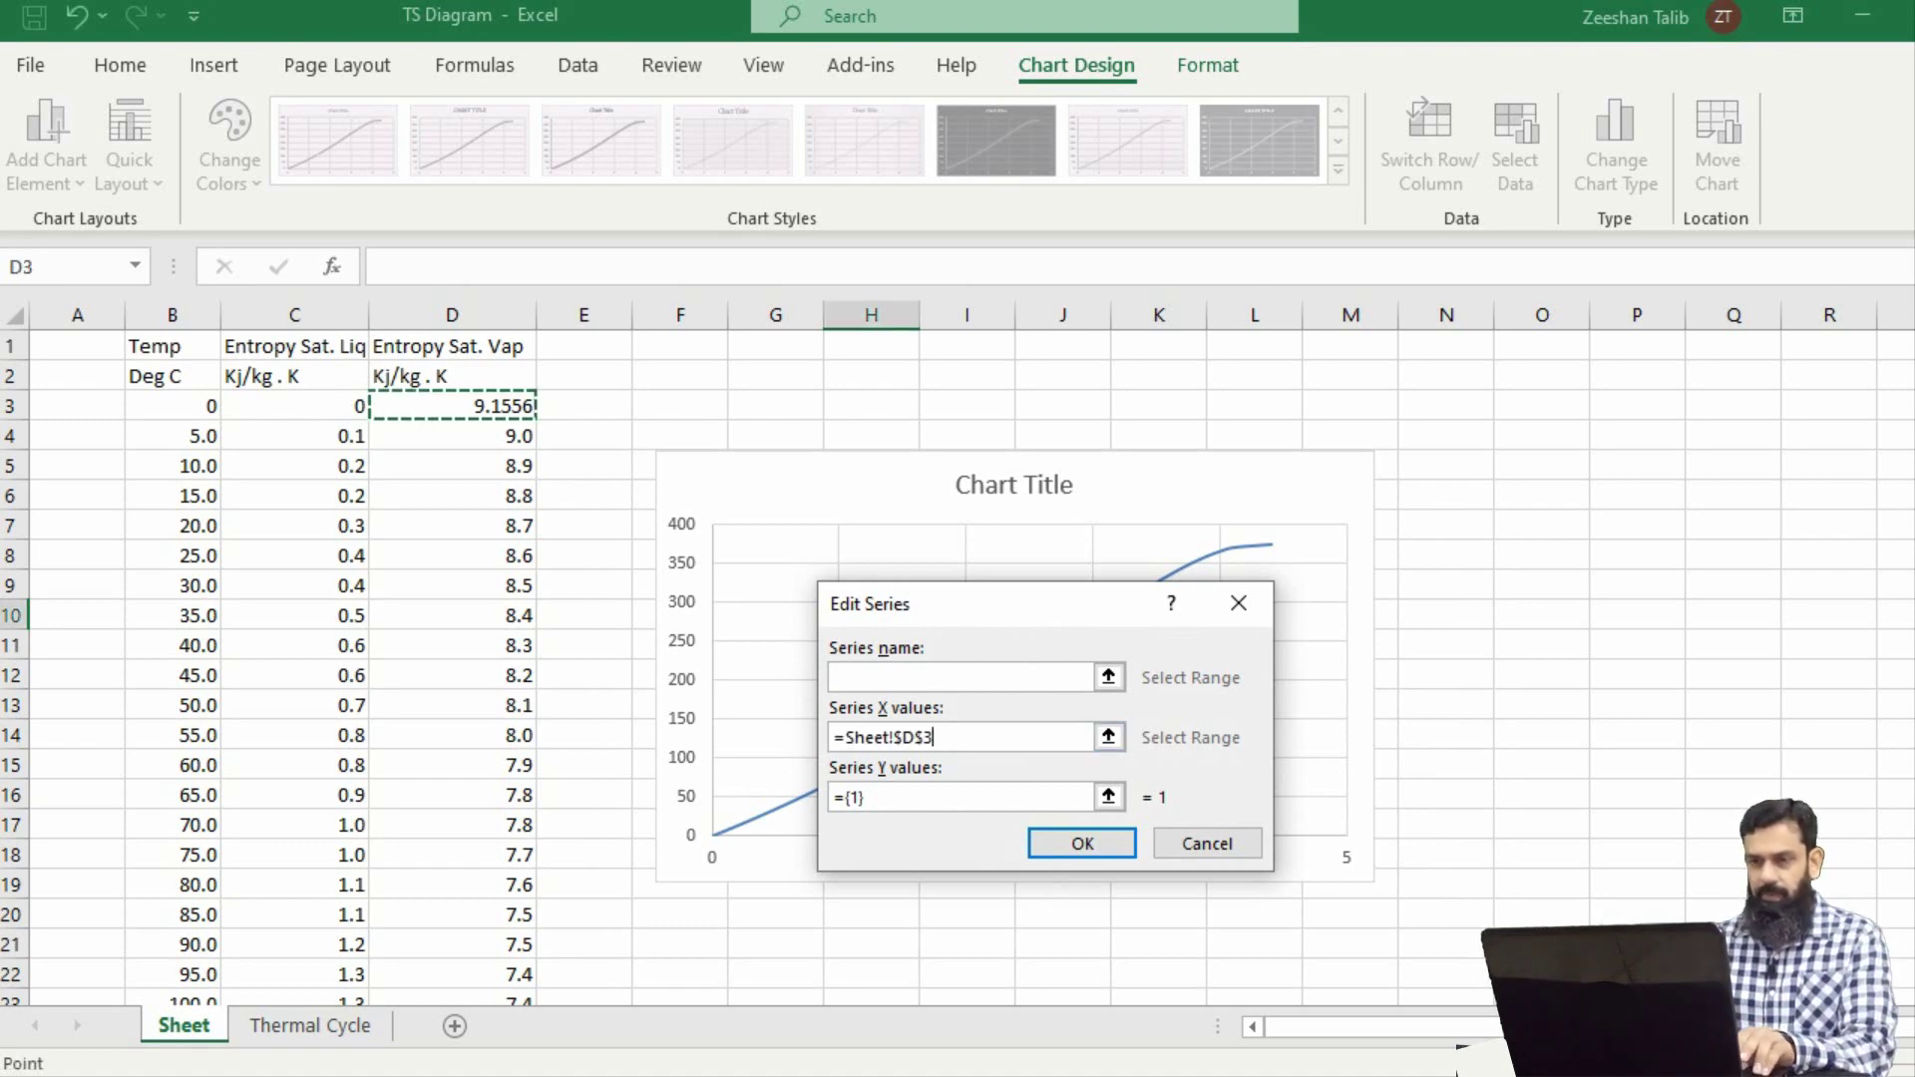
{"action": "key", "text": "ctrl+shift+Down"}
- Set the second series' Y values to the temperature range B3:B78 and apply the chart's data source
{"action": "left_click", "coordinate": [864, 797]}
{"action": "type", "text": "=="}
{"action": "key", "text": "BackSpace"}
{"action": "key", "text": "BackSpace"}
{"action": "key", "text": "BackSpace"}
{"action": "key", "text": "BackSpace"}
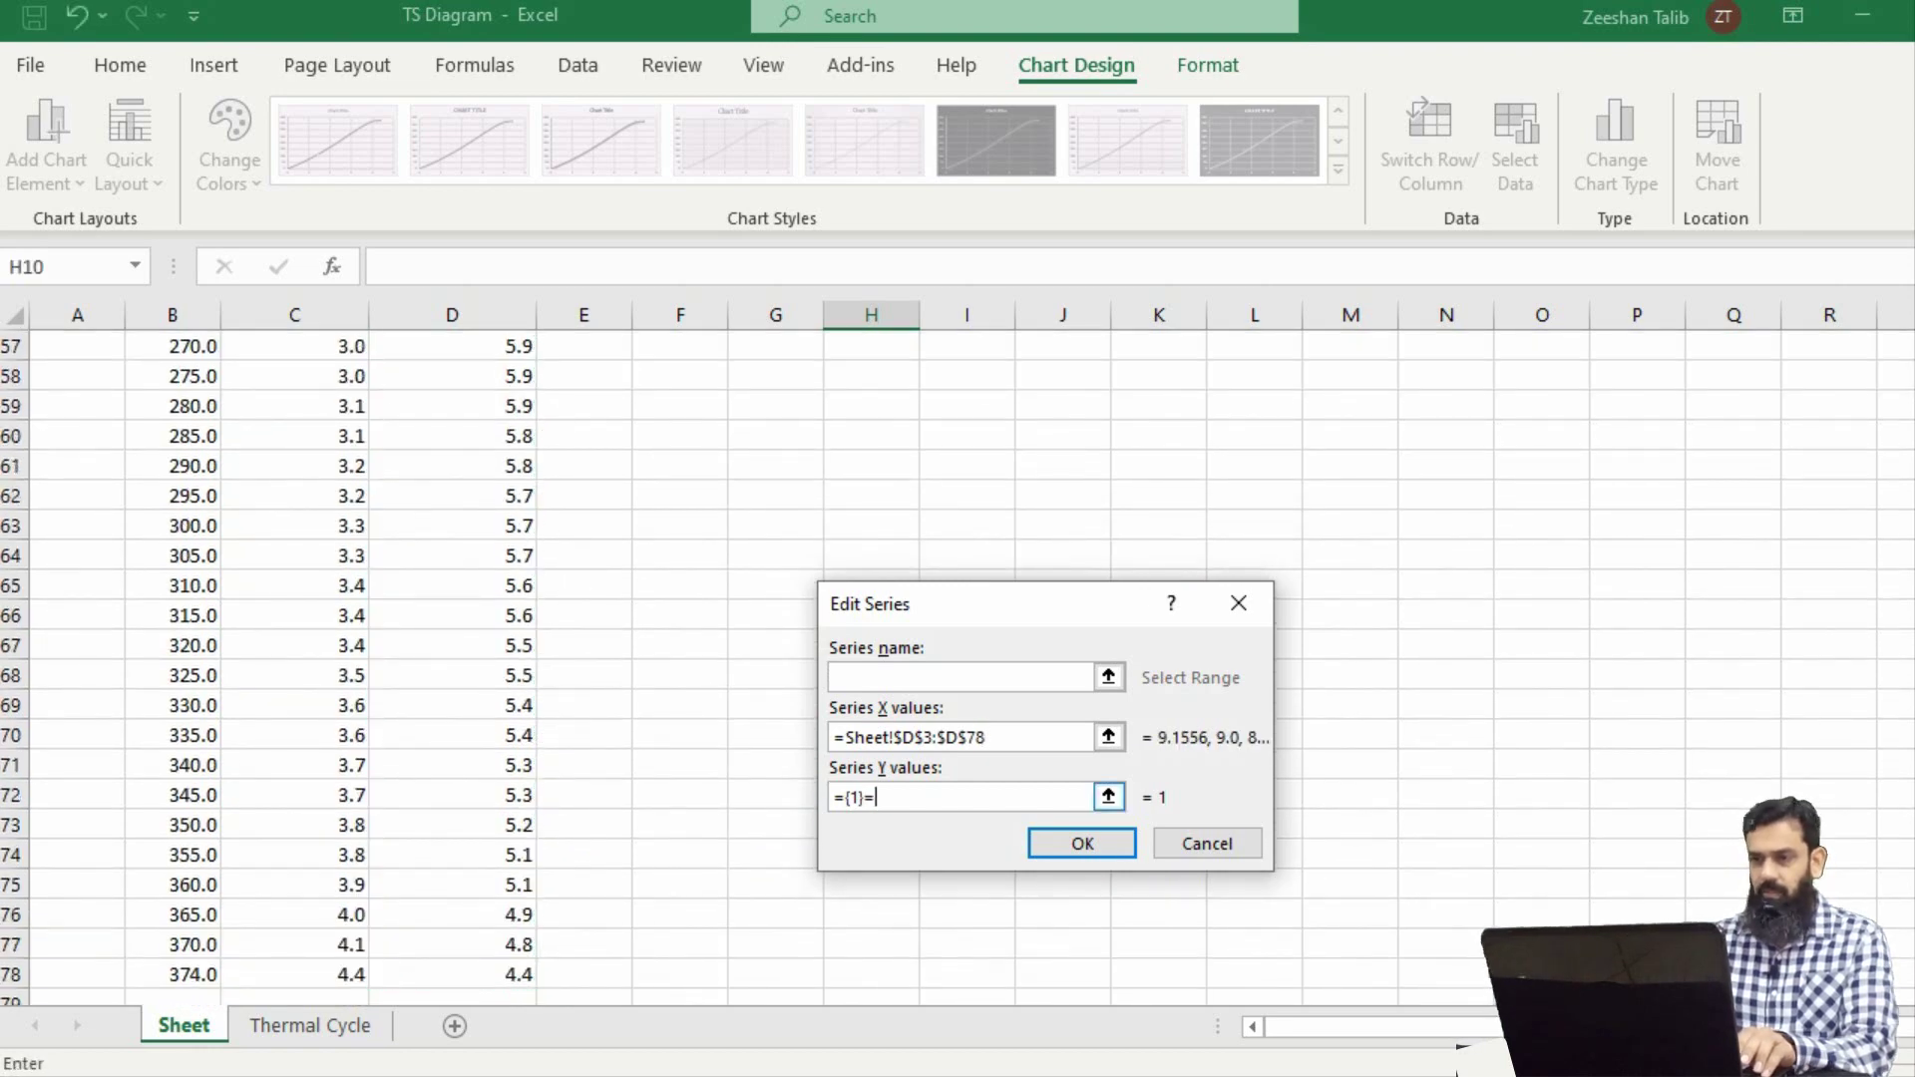
{"action": "key", "text": "BackSpace"}
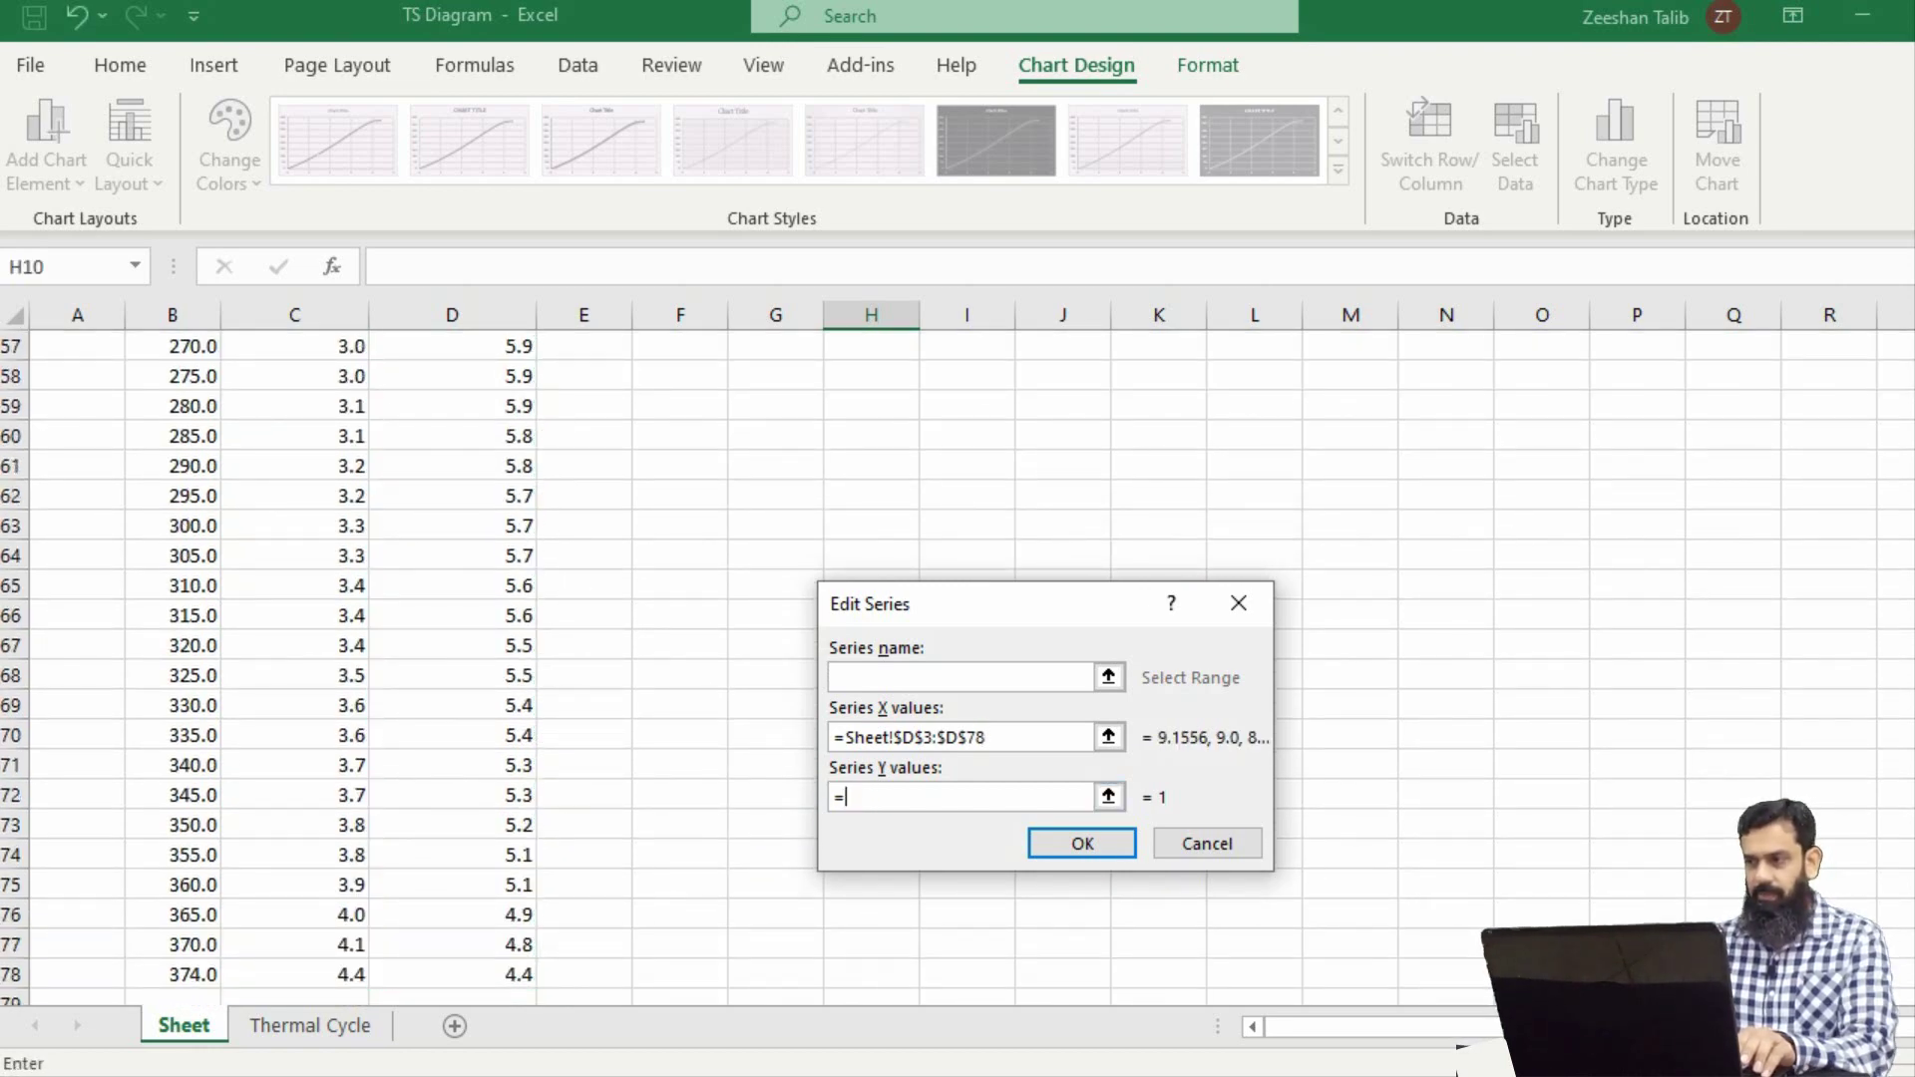
{"action": "left_click_drag", "start_coordinate": [1912, 889], "coordinate": [1913, 419]}
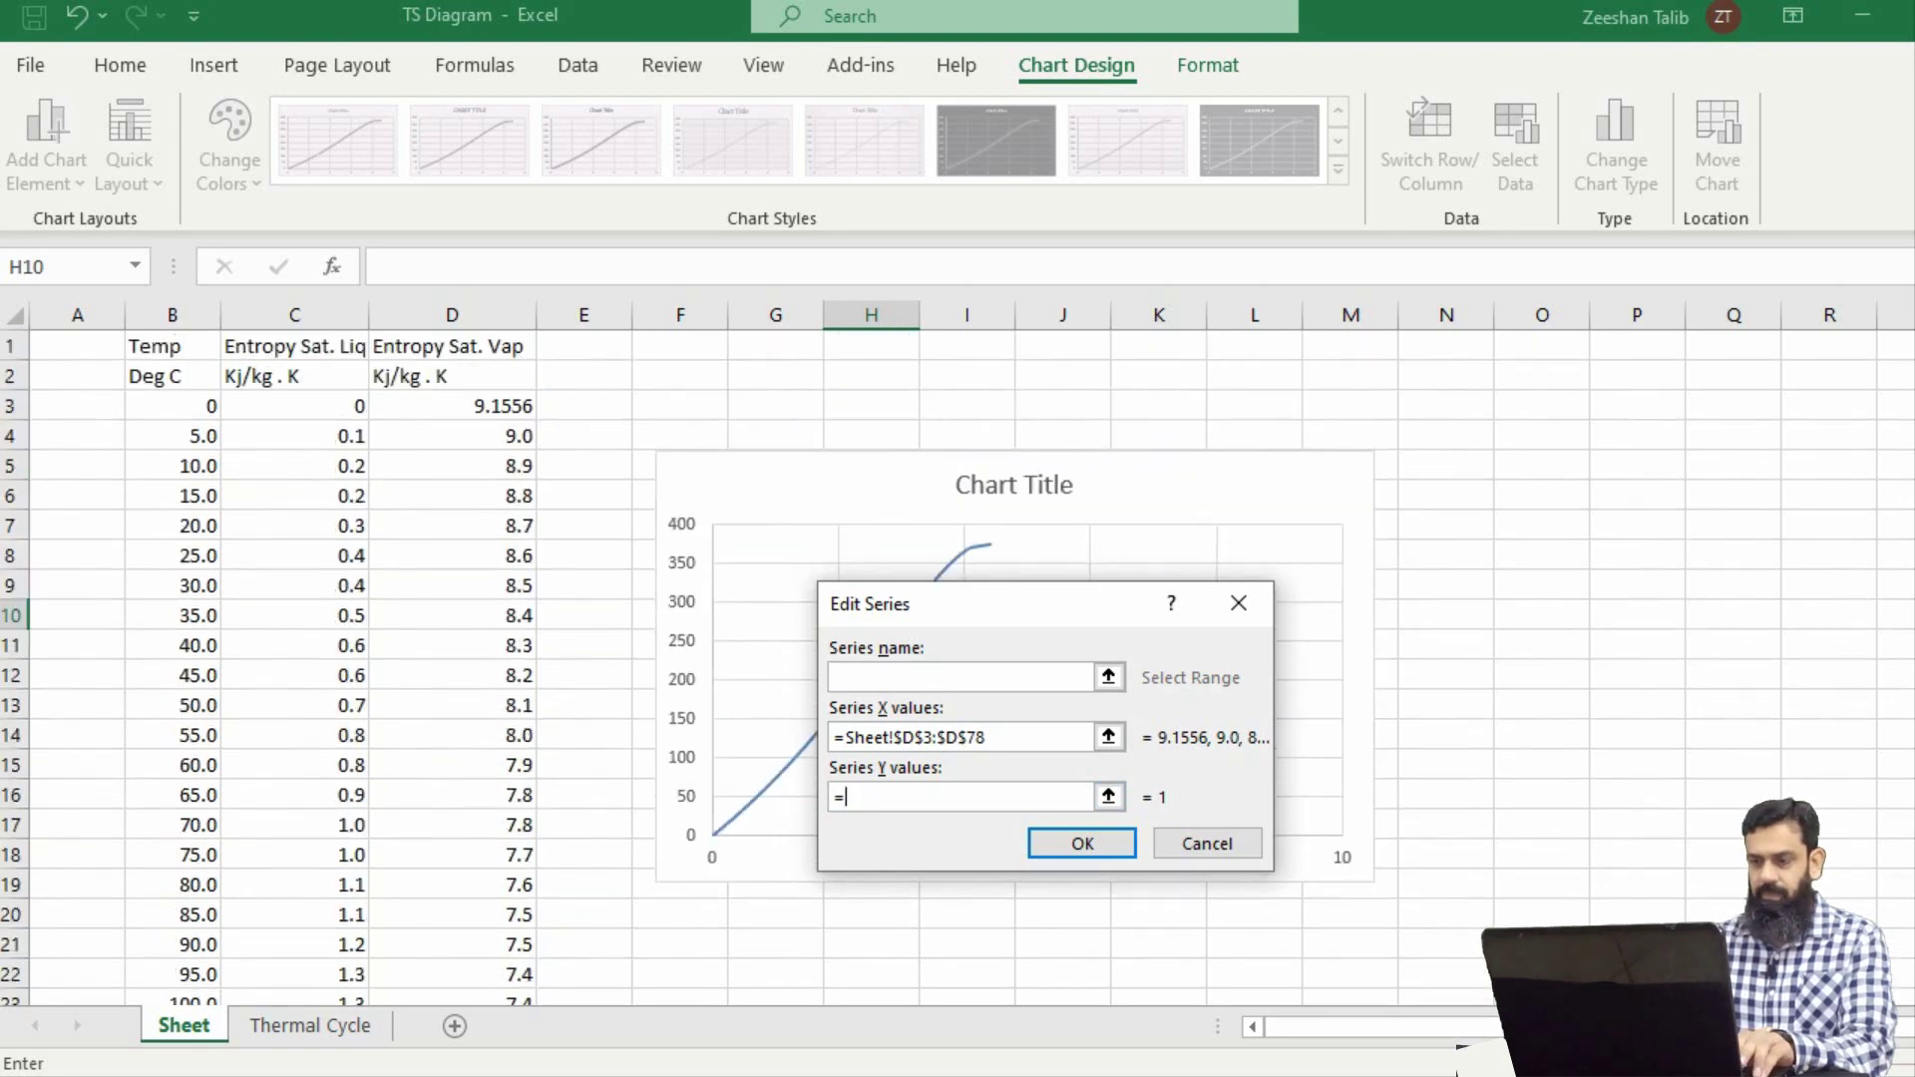
{"action": "left_click", "coordinate": [172, 406]}
{"action": "key", "text": "ctrl+shift+Down"}
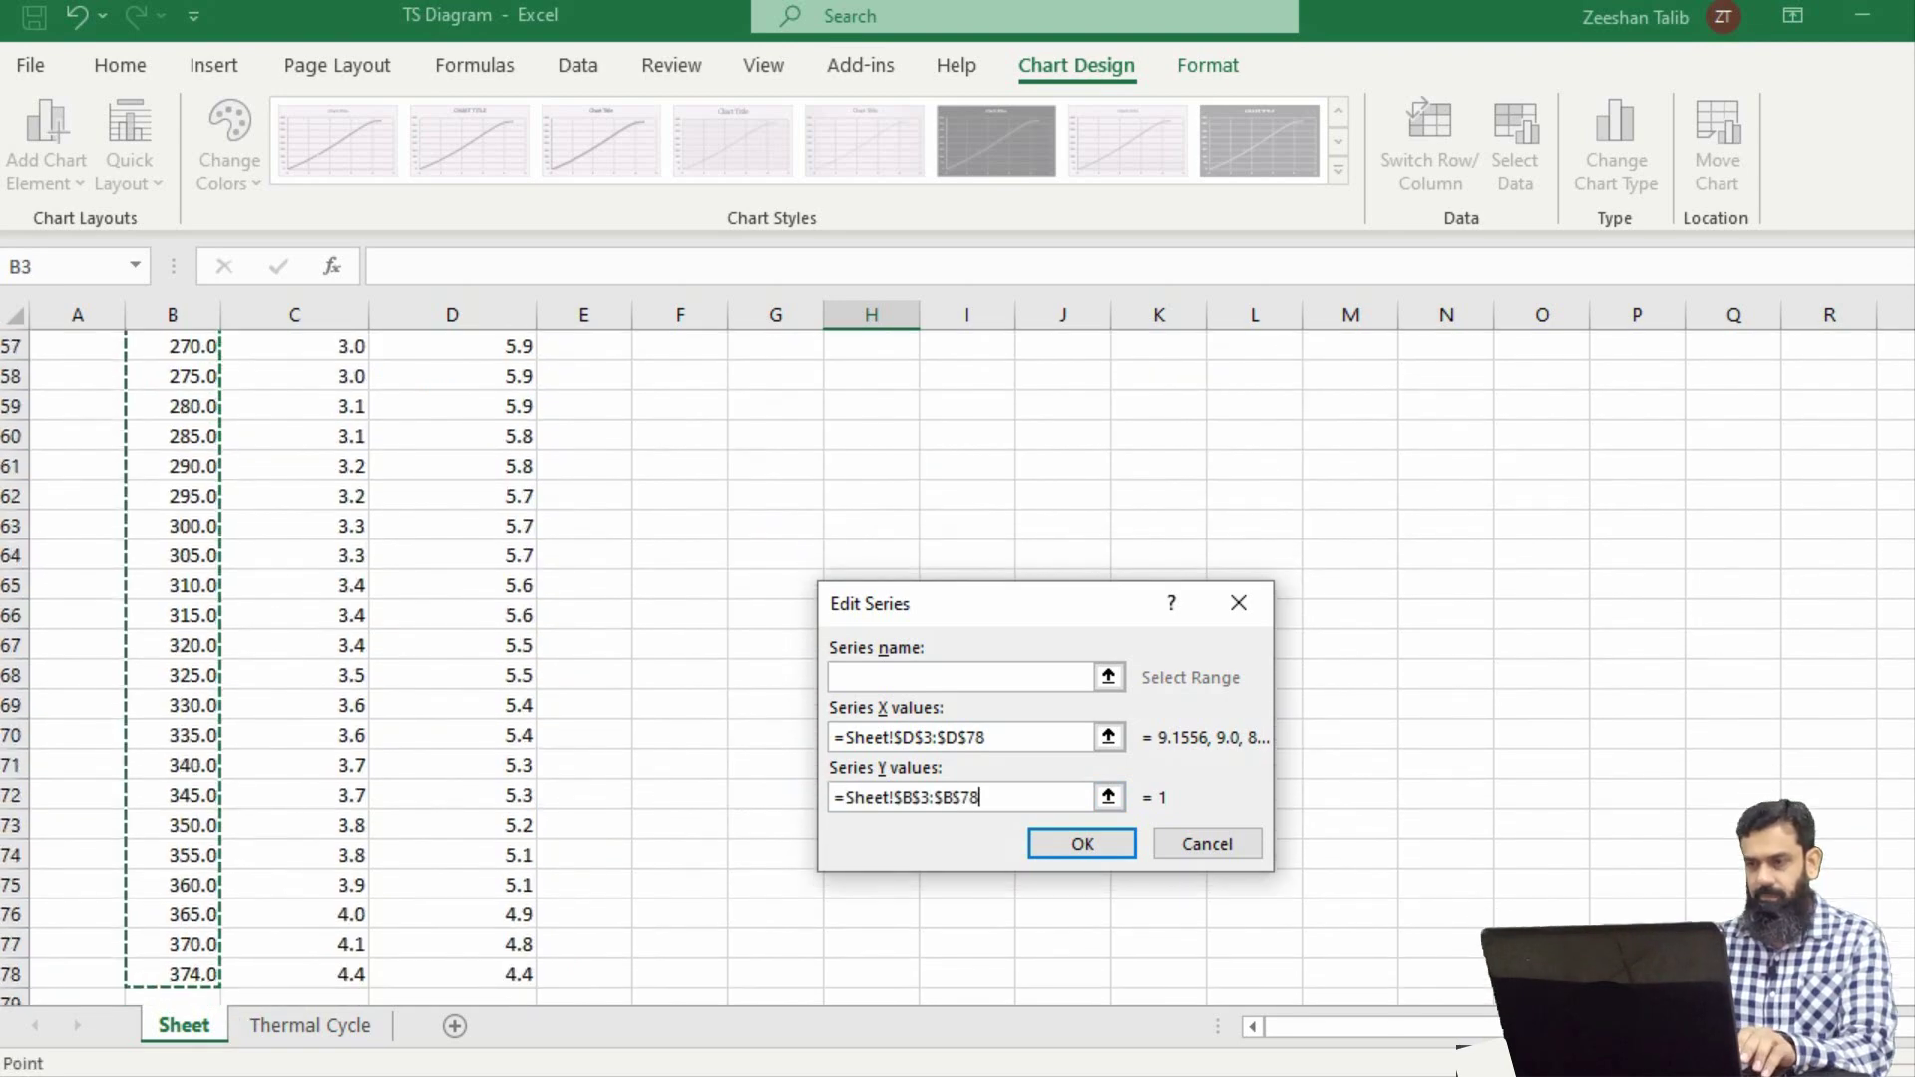
{"action": "key", "text": "Return"}
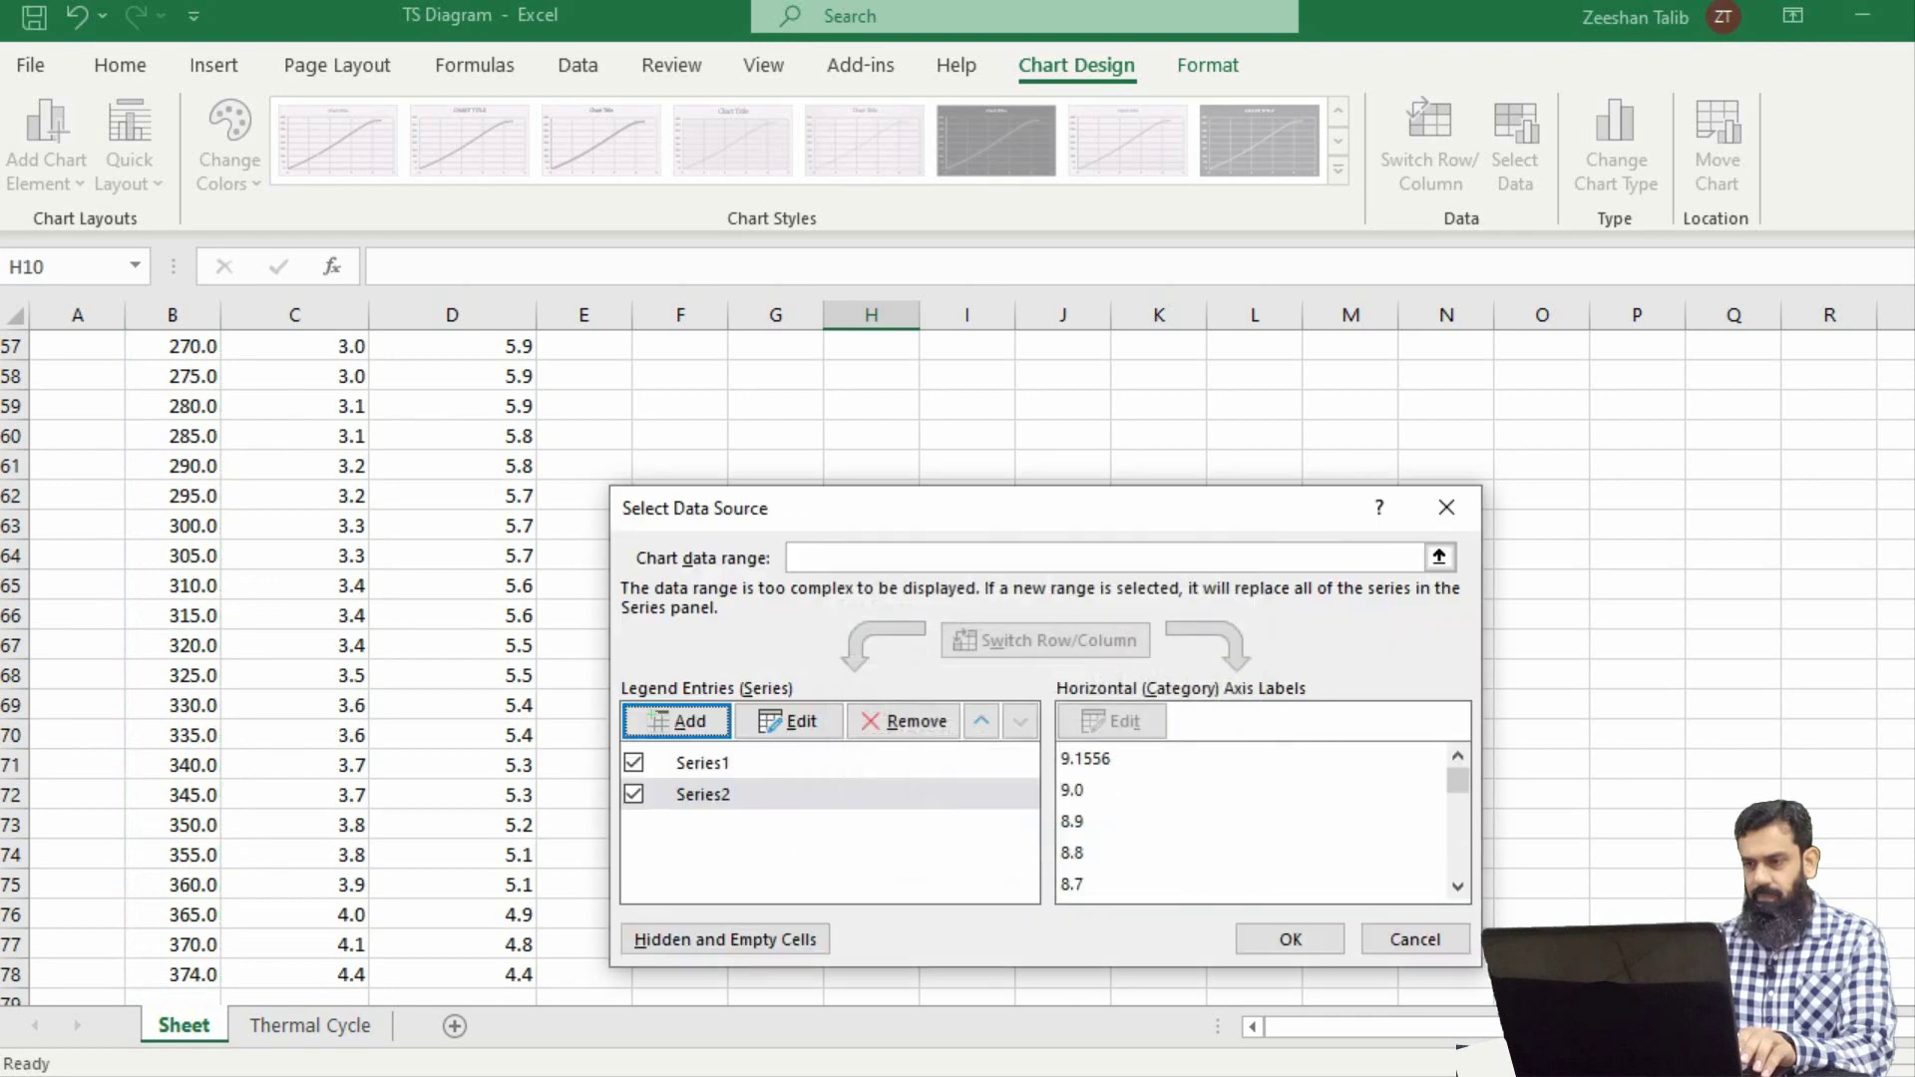
{"action": "key", "text": "Return"}
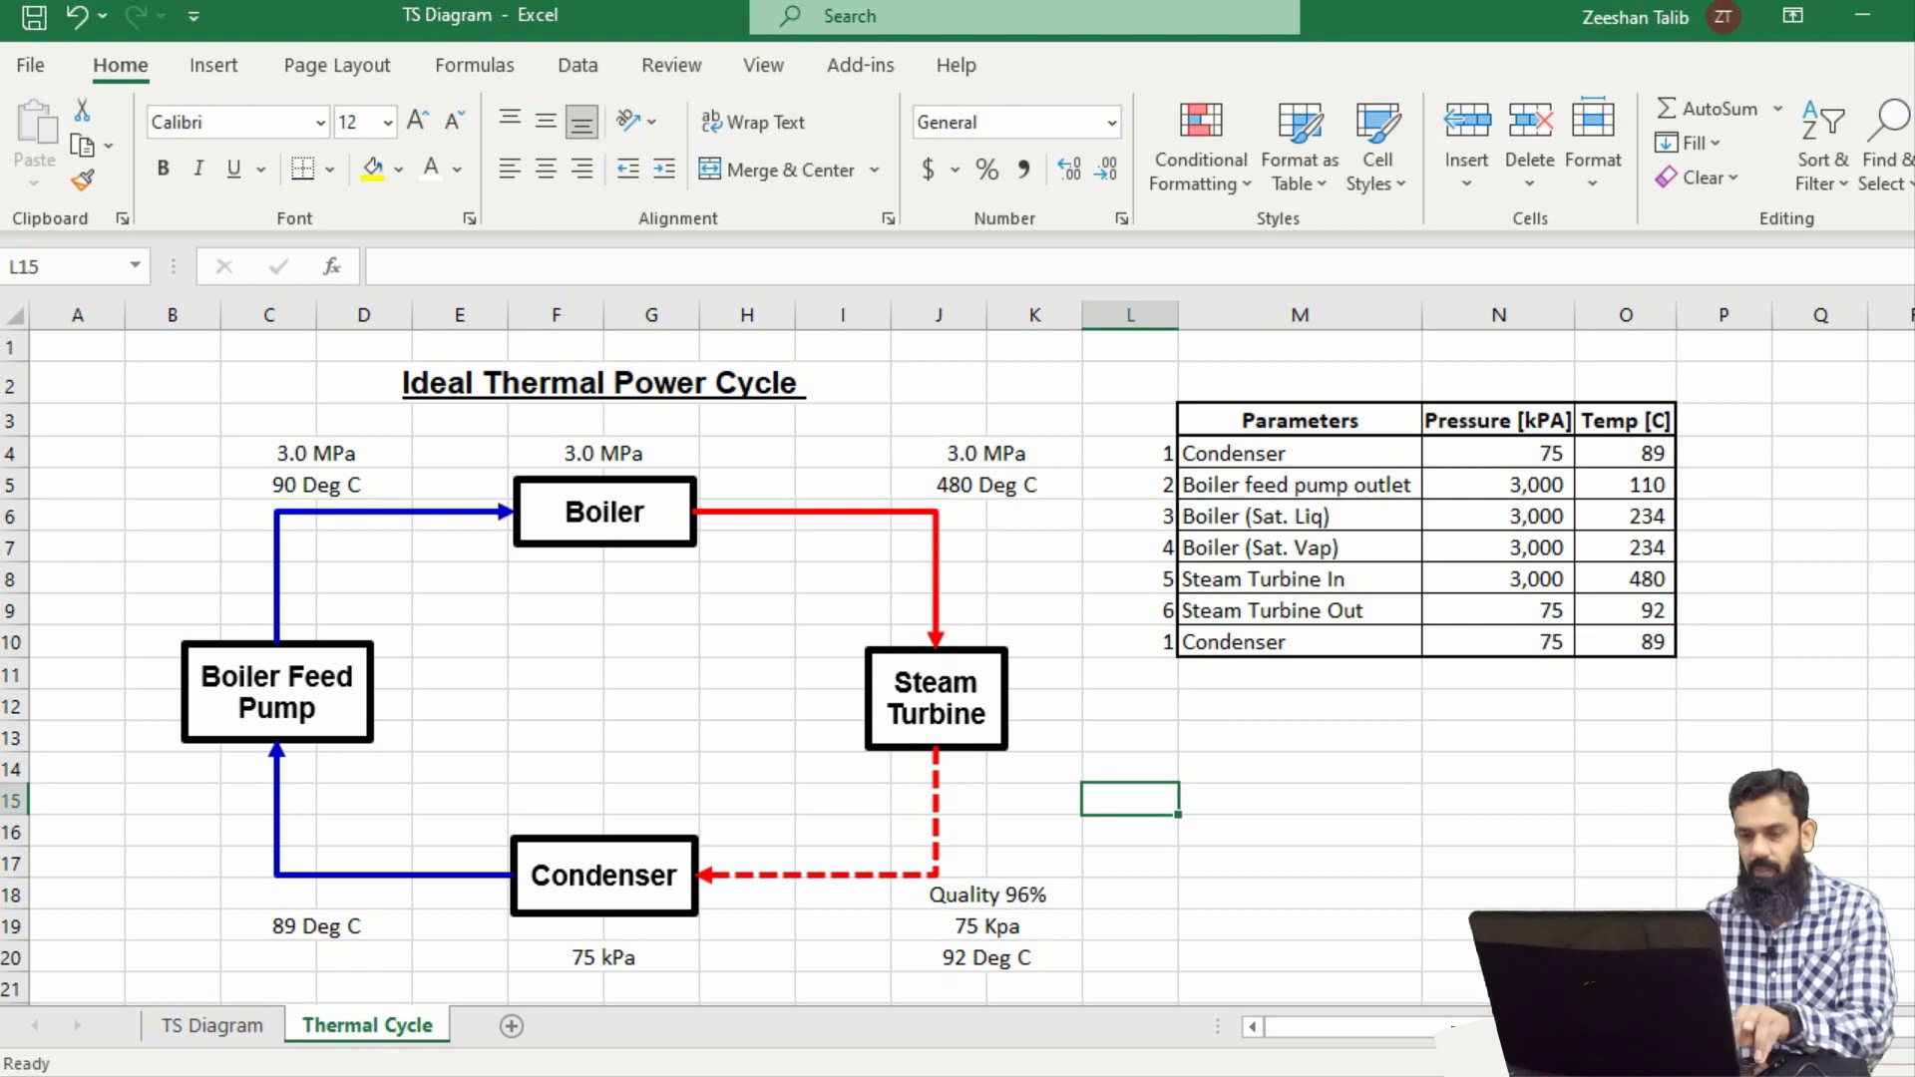
- Examine the pressures, temperatures and steam quality in the ideal thermal power cycle schematic and its parameters table
{"action": "left_click_drag", "start_coordinate": [535, 931], "coordinate": [673, 988]}
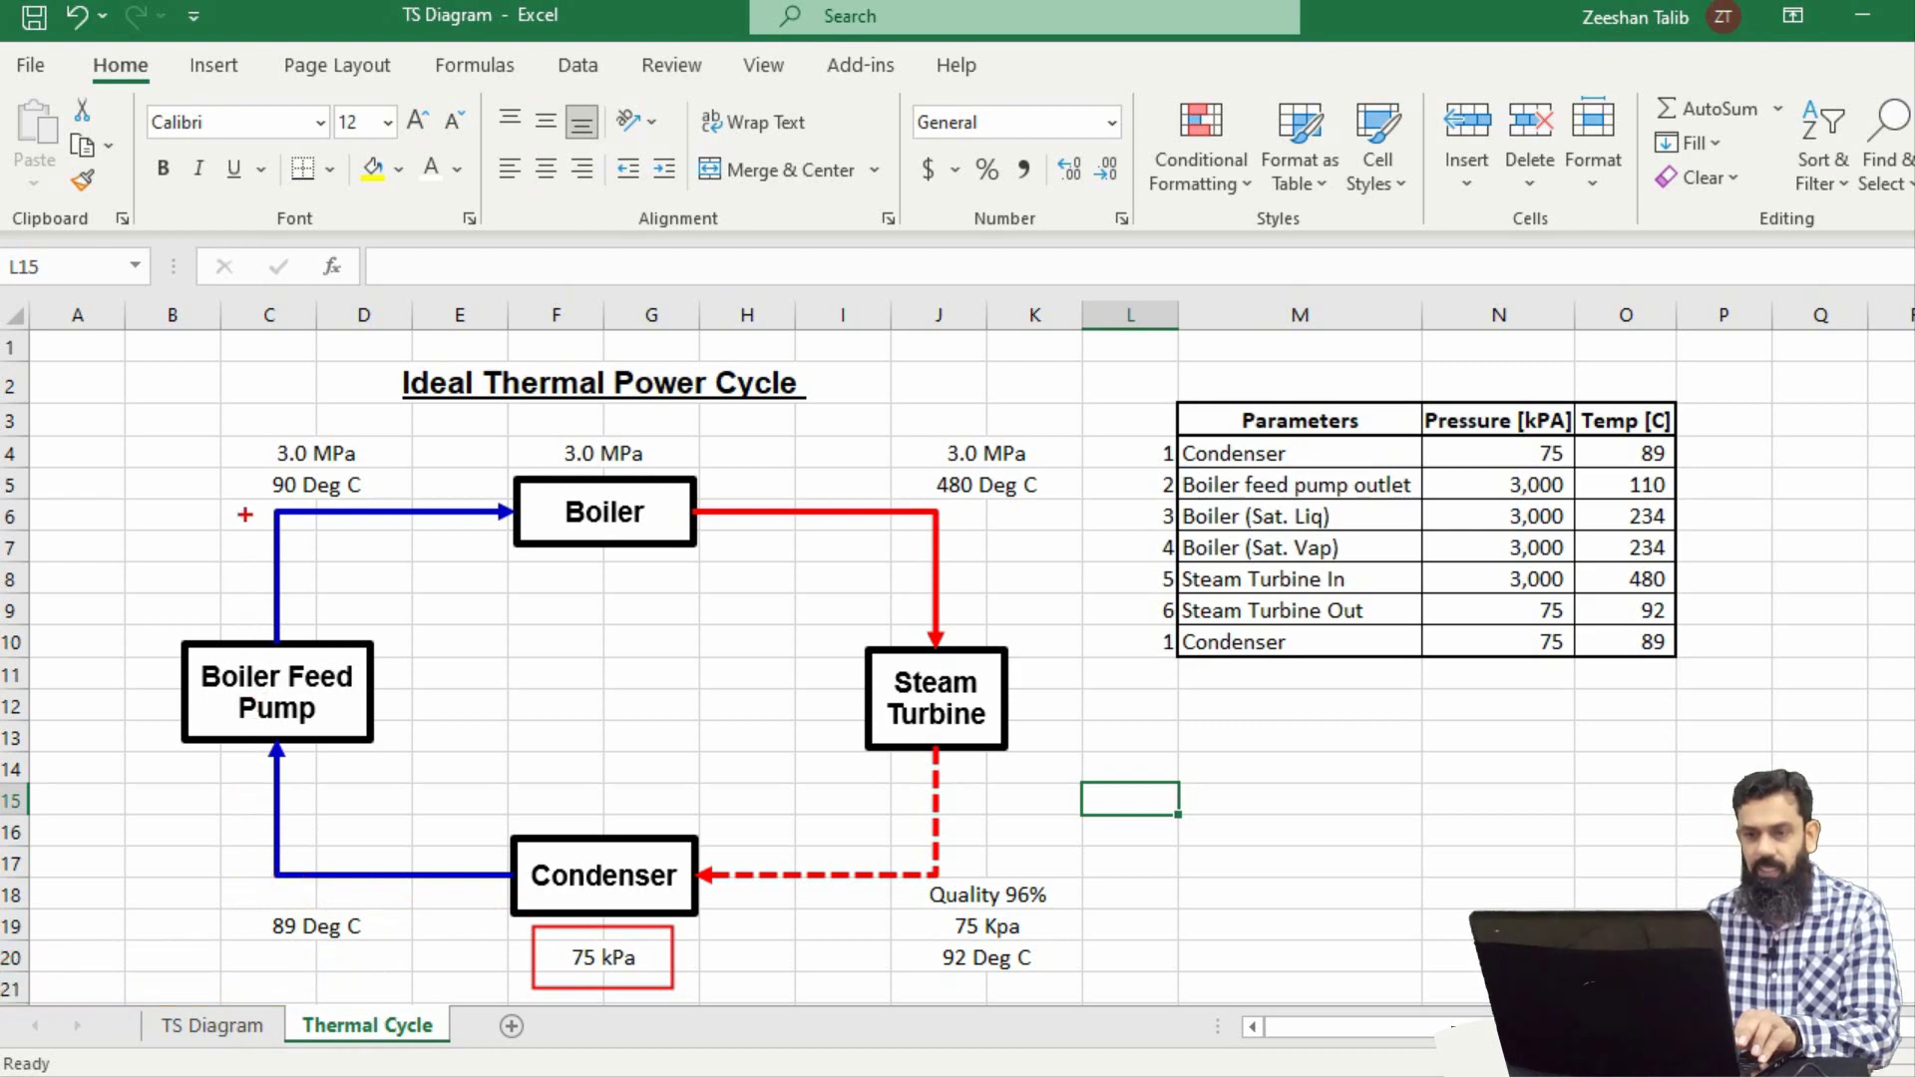
{"action": "mouse_move", "coordinate": [555, 431]}
{"action": "left_mouse_down"}
{"action": "mouse_move", "coordinate": [602, 467]}
{"action": "mouse_move", "coordinate": [667, 471]}
{"action": "left_mouse_up"}
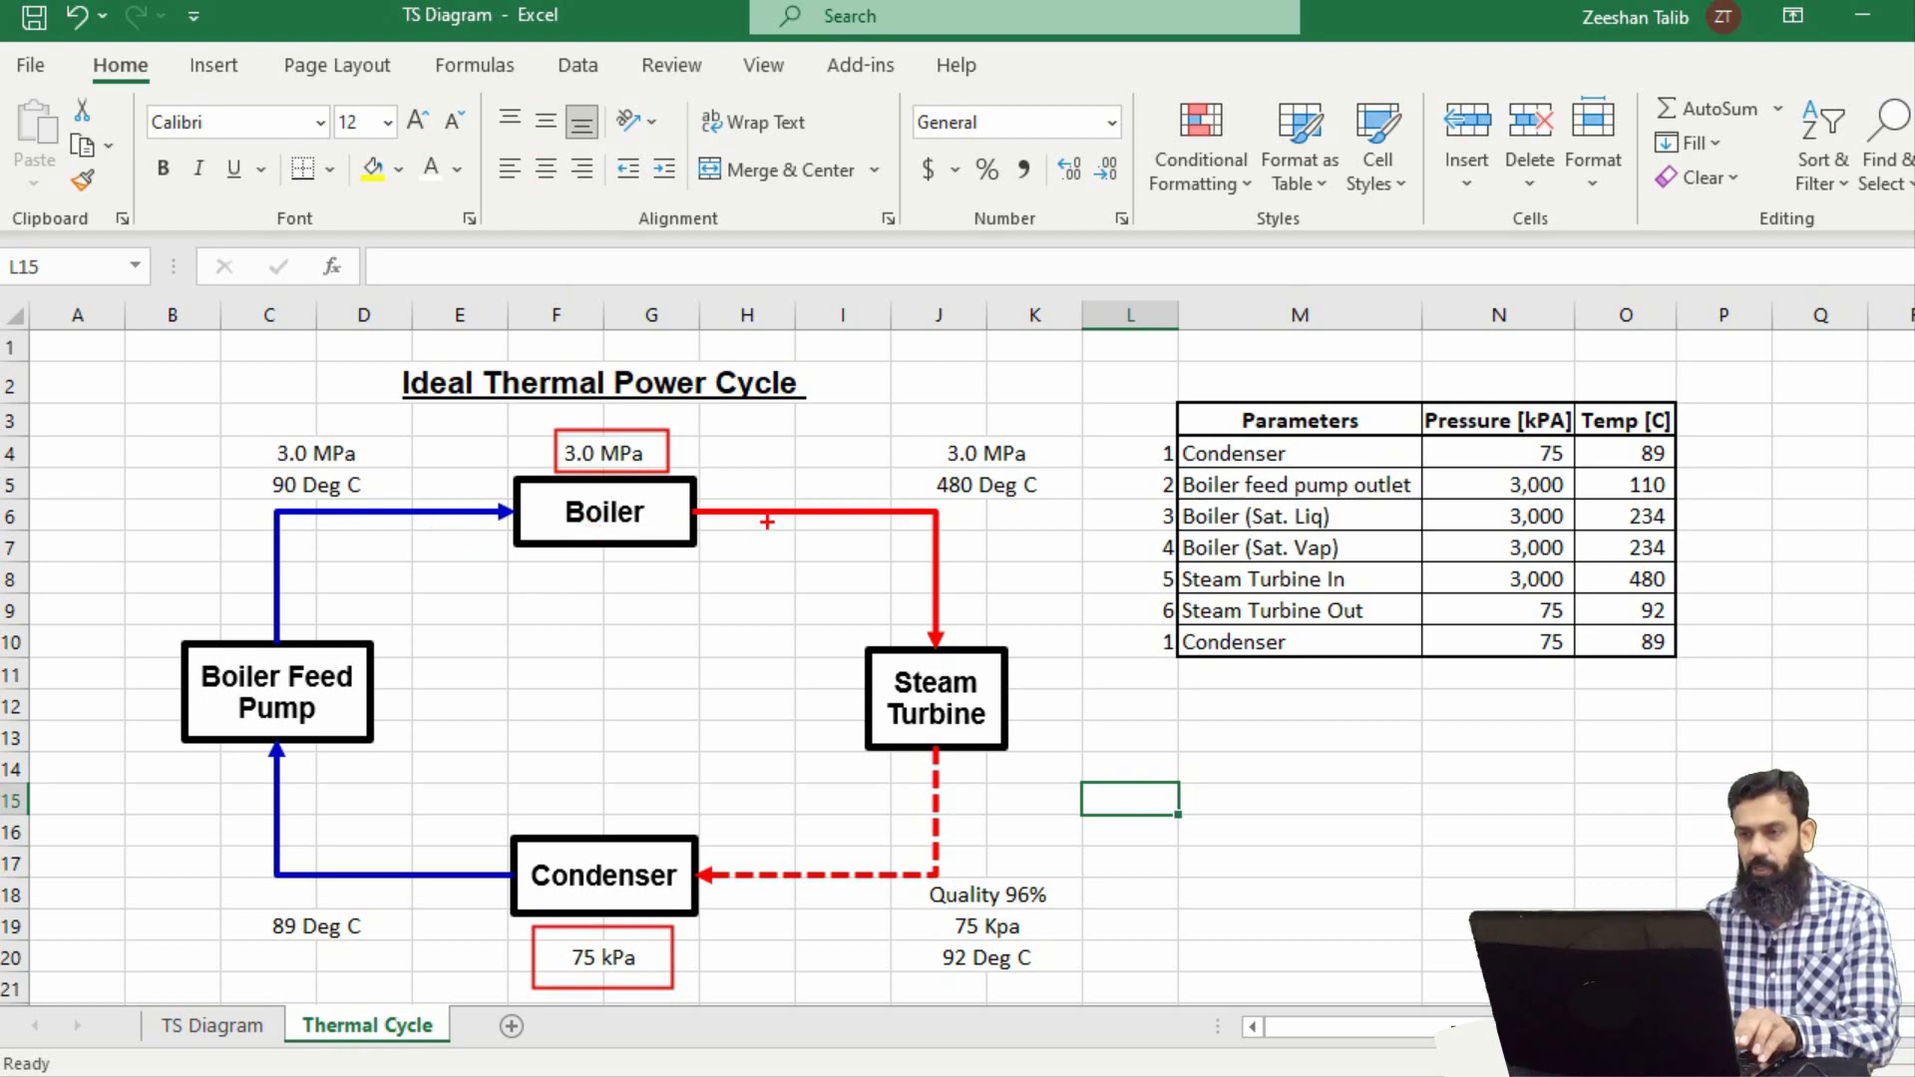
{"action": "left_click_drag", "start_coordinate": [927, 467], "coordinate": [1055, 505]}
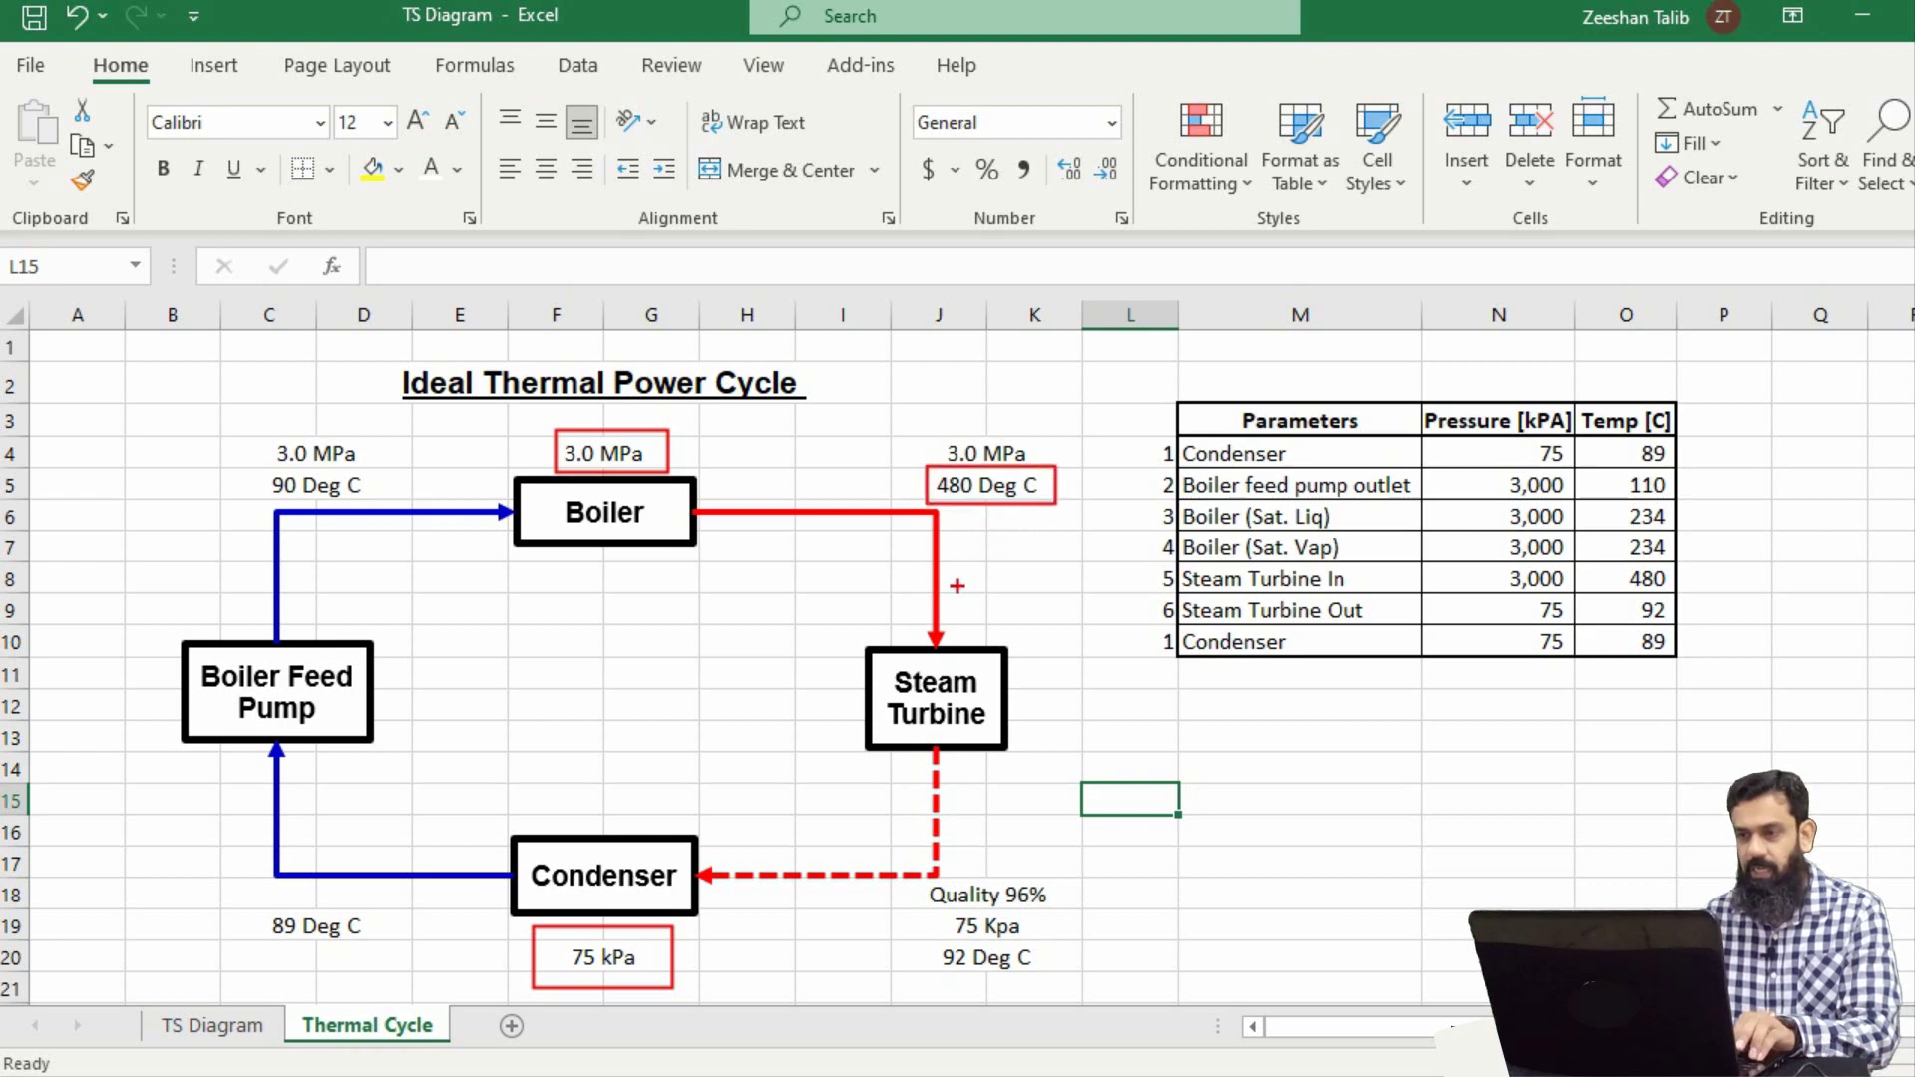
{"action": "left_click_drag", "start_coordinate": [967, 624], "coordinate": [969, 505]}
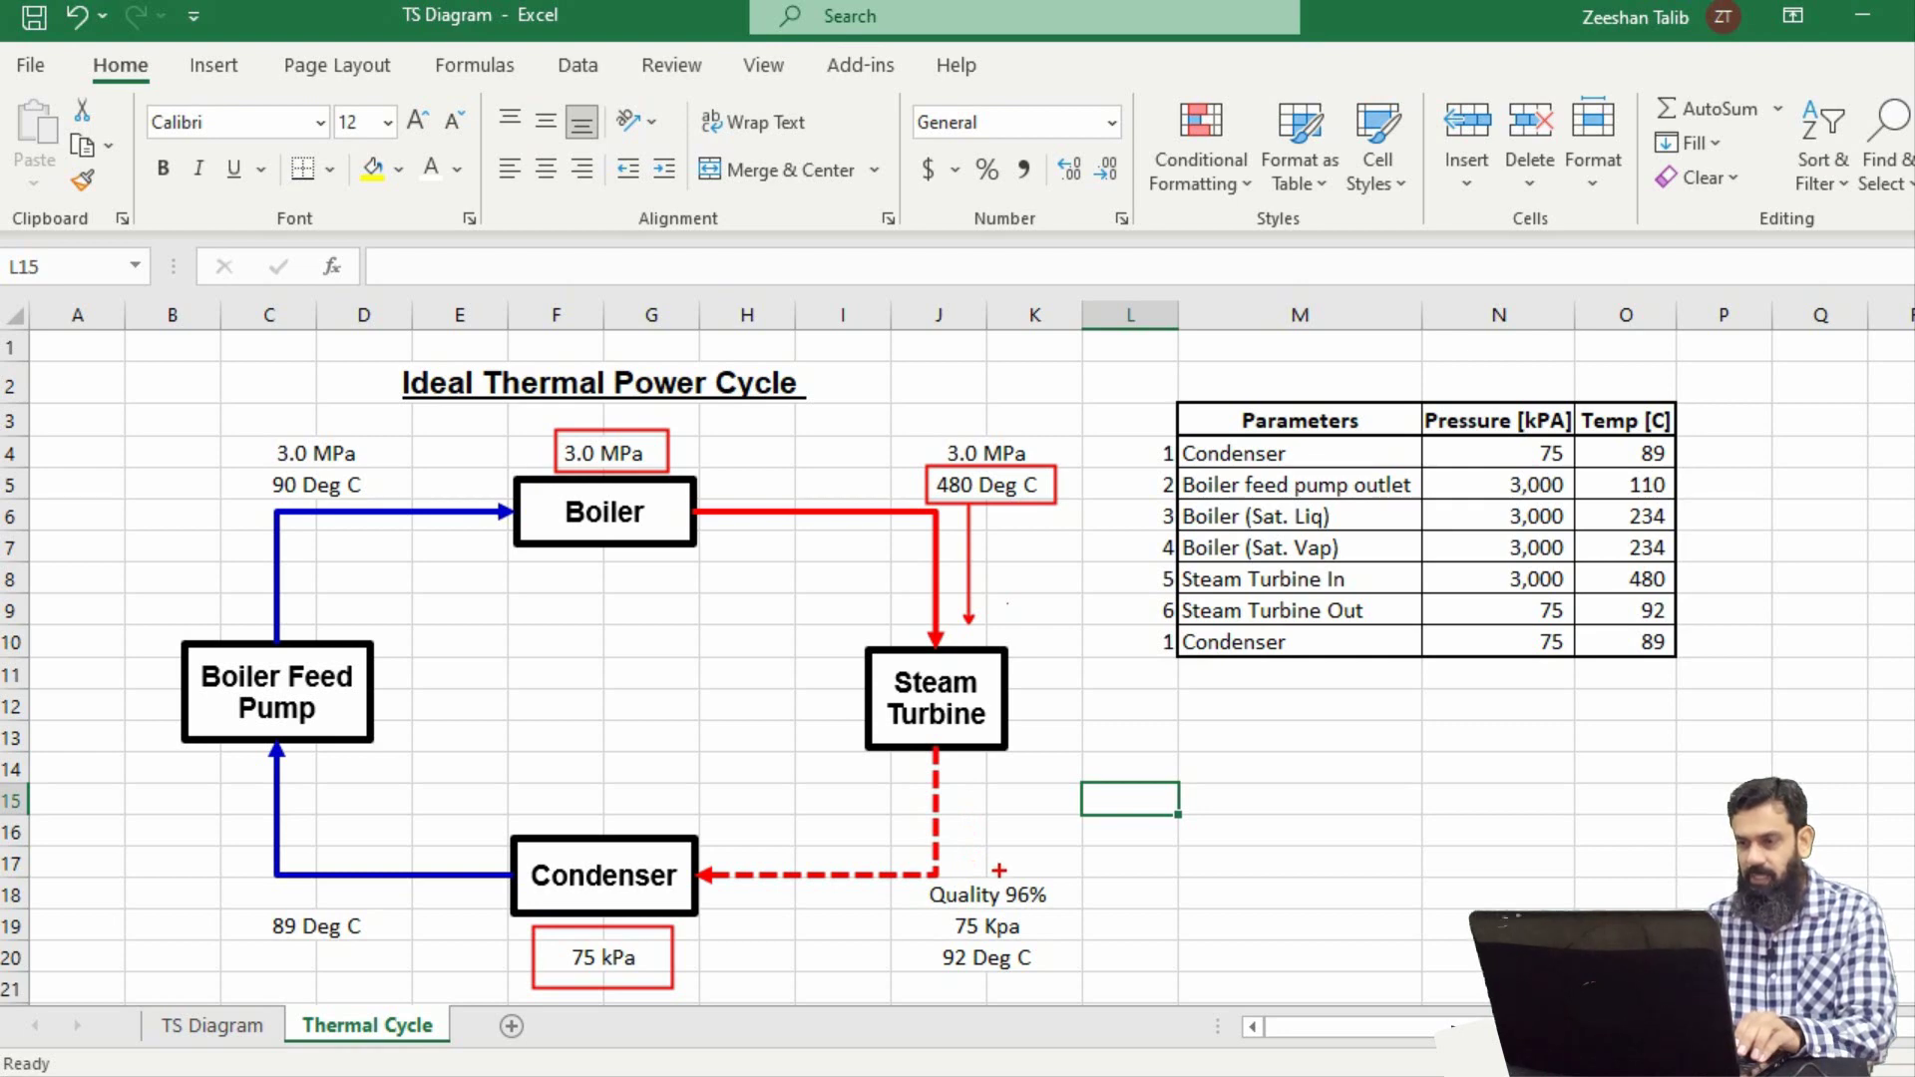
{"action": "mouse_move", "coordinate": [1002, 873]}
{"action": "left_mouse_down"}
{"action": "mouse_move", "coordinate": [1015, 906]}
{"action": "mouse_move", "coordinate": [1063, 910]}
{"action": "left_mouse_up"}
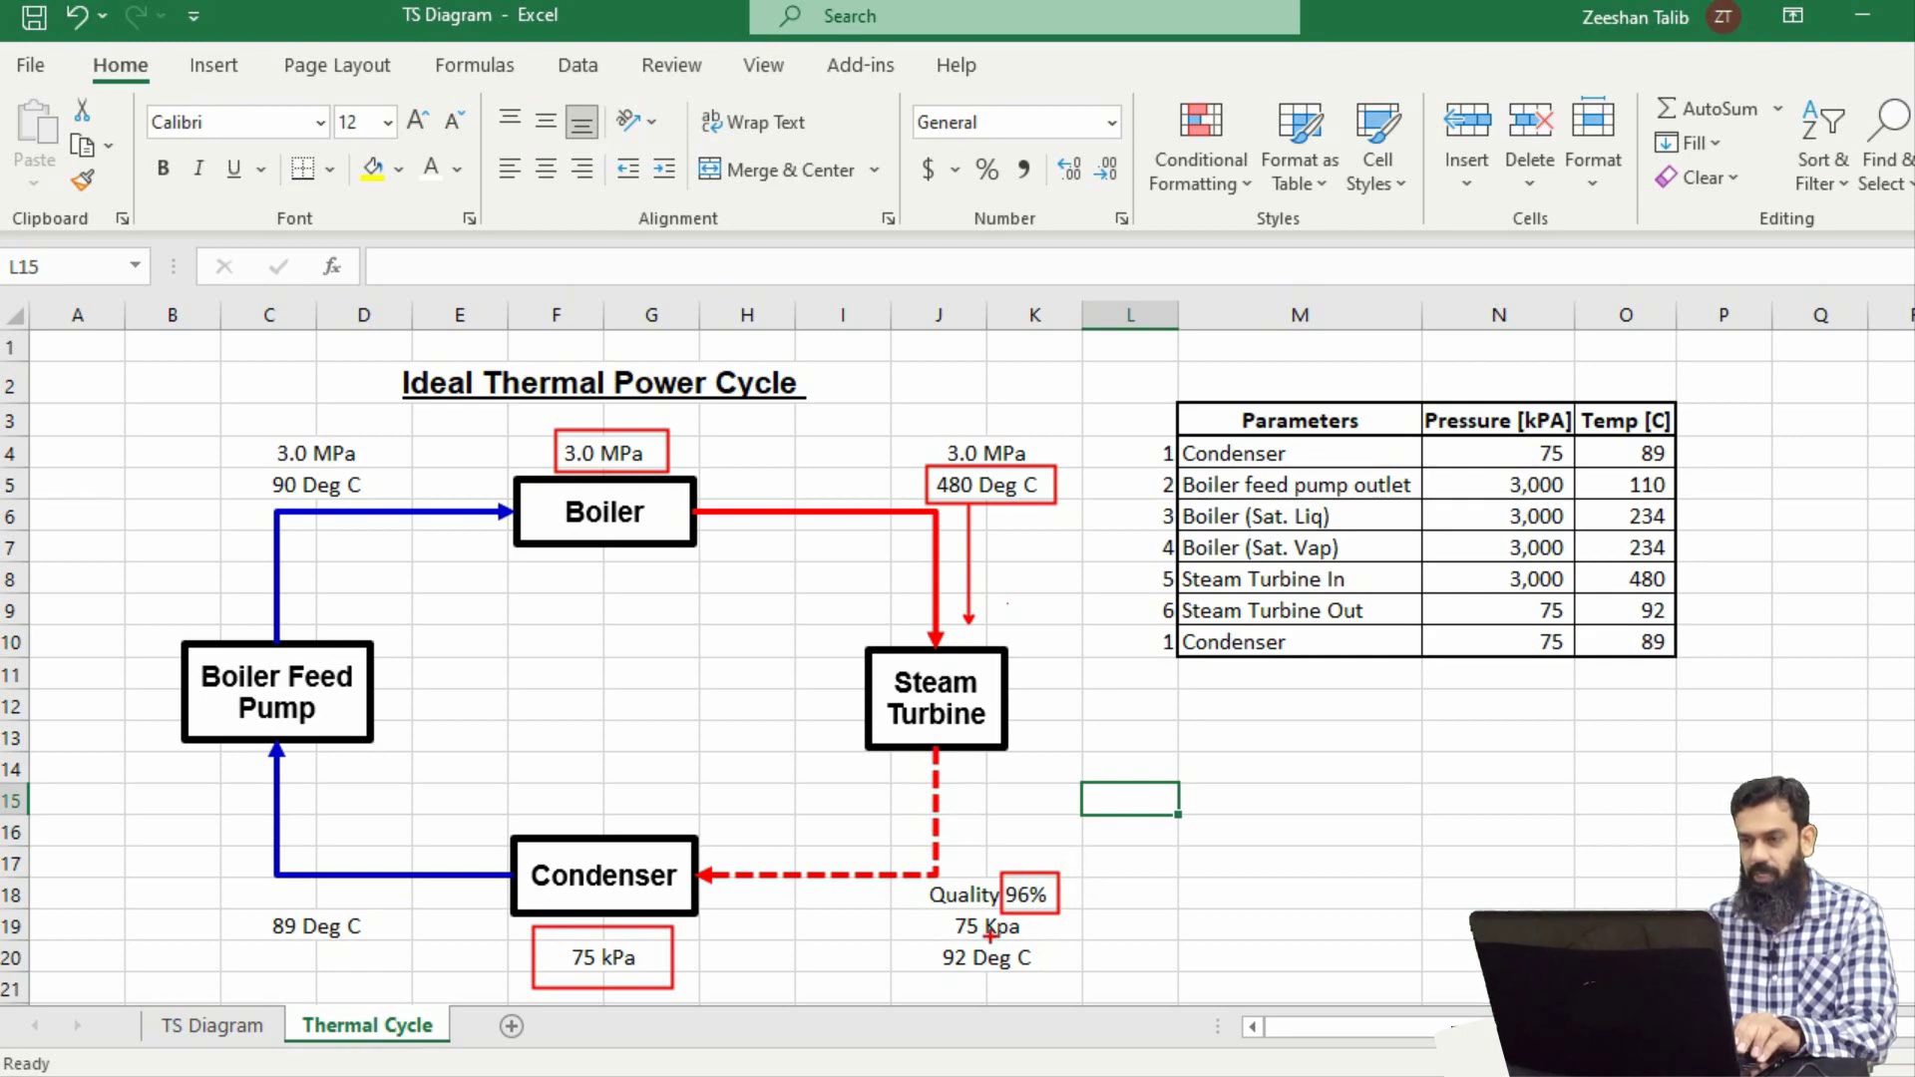
{"action": "mouse_move", "coordinate": [918, 916]}
{"action": "left_mouse_down"}
{"action": "mouse_move", "coordinate": [1017, 985]}
{"action": "mouse_move", "coordinate": [1050, 973]}
{"action": "left_mouse_up"}
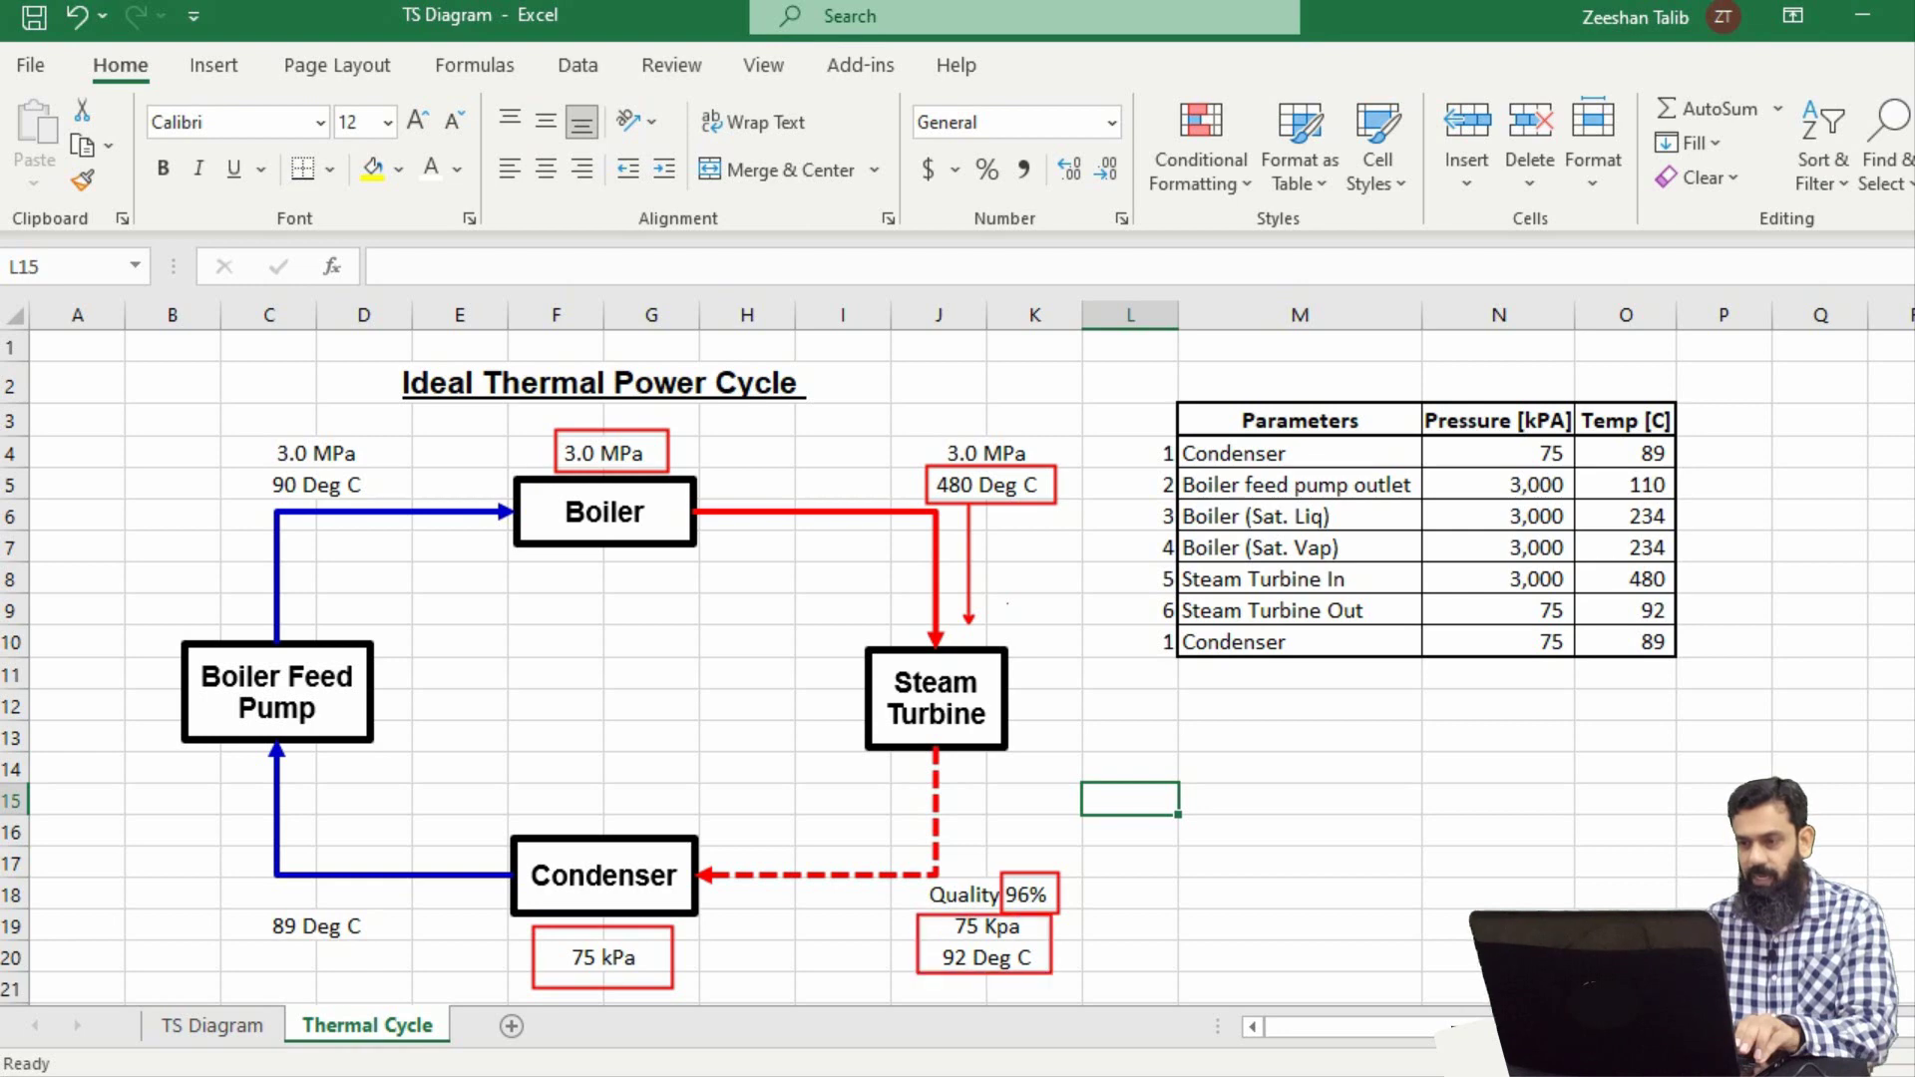
{"action": "mouse_move", "coordinate": [144, 407]}
{"action": "left_mouse_down"}
{"action": "mouse_move", "coordinate": [133, 543]}
{"action": "mouse_move", "coordinate": [271, 874]}
{"action": "mouse_move", "coordinate": [818, 1009]}
{"action": "mouse_move", "coordinate": [1037, 1015]}
{"action": "mouse_move", "coordinate": [1089, 988]}
{"action": "left_mouse_up"}
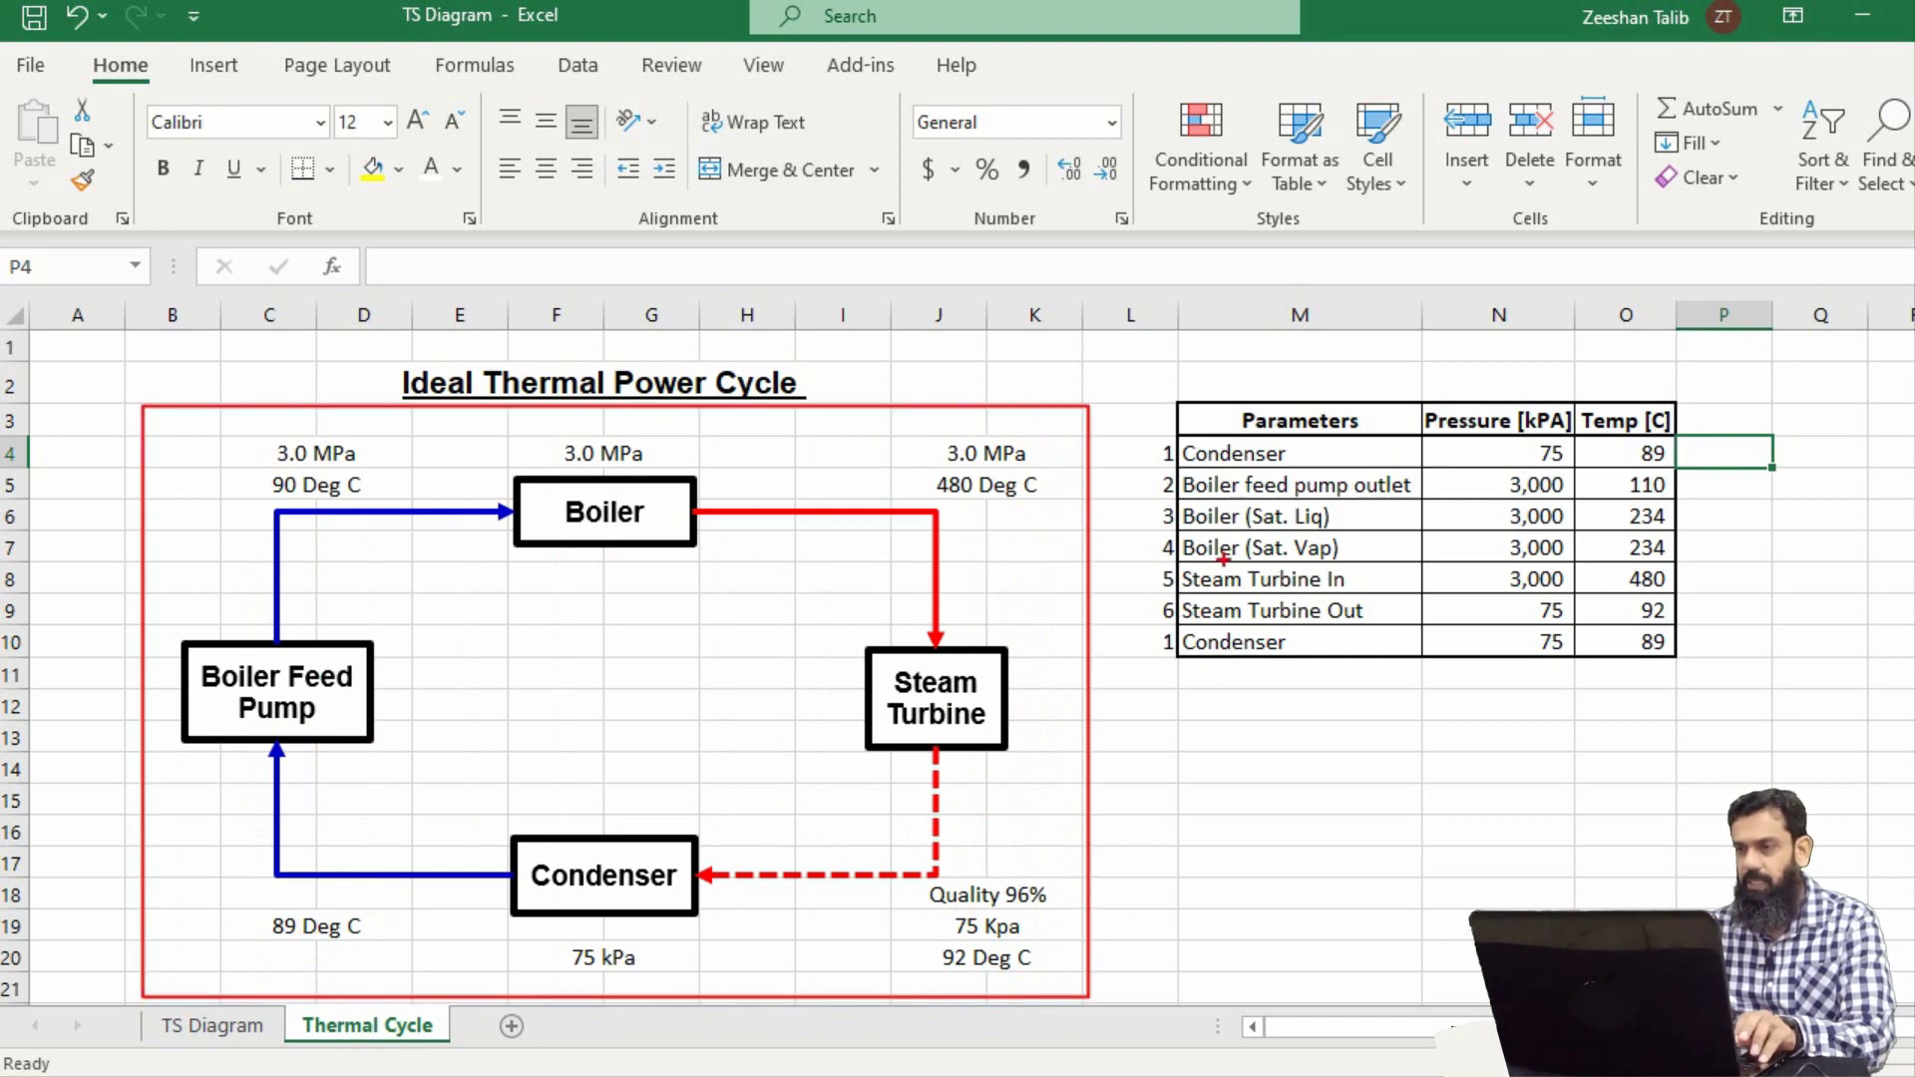
{"action": "mouse_move", "coordinate": [1156, 399]}
{"action": "left_mouse_down"}
{"action": "mouse_move", "coordinate": [1219, 618]}
{"action": "mouse_move", "coordinate": [1644, 685]}
{"action": "mouse_move", "coordinate": [1814, 678]}
{"action": "left_mouse_up"}
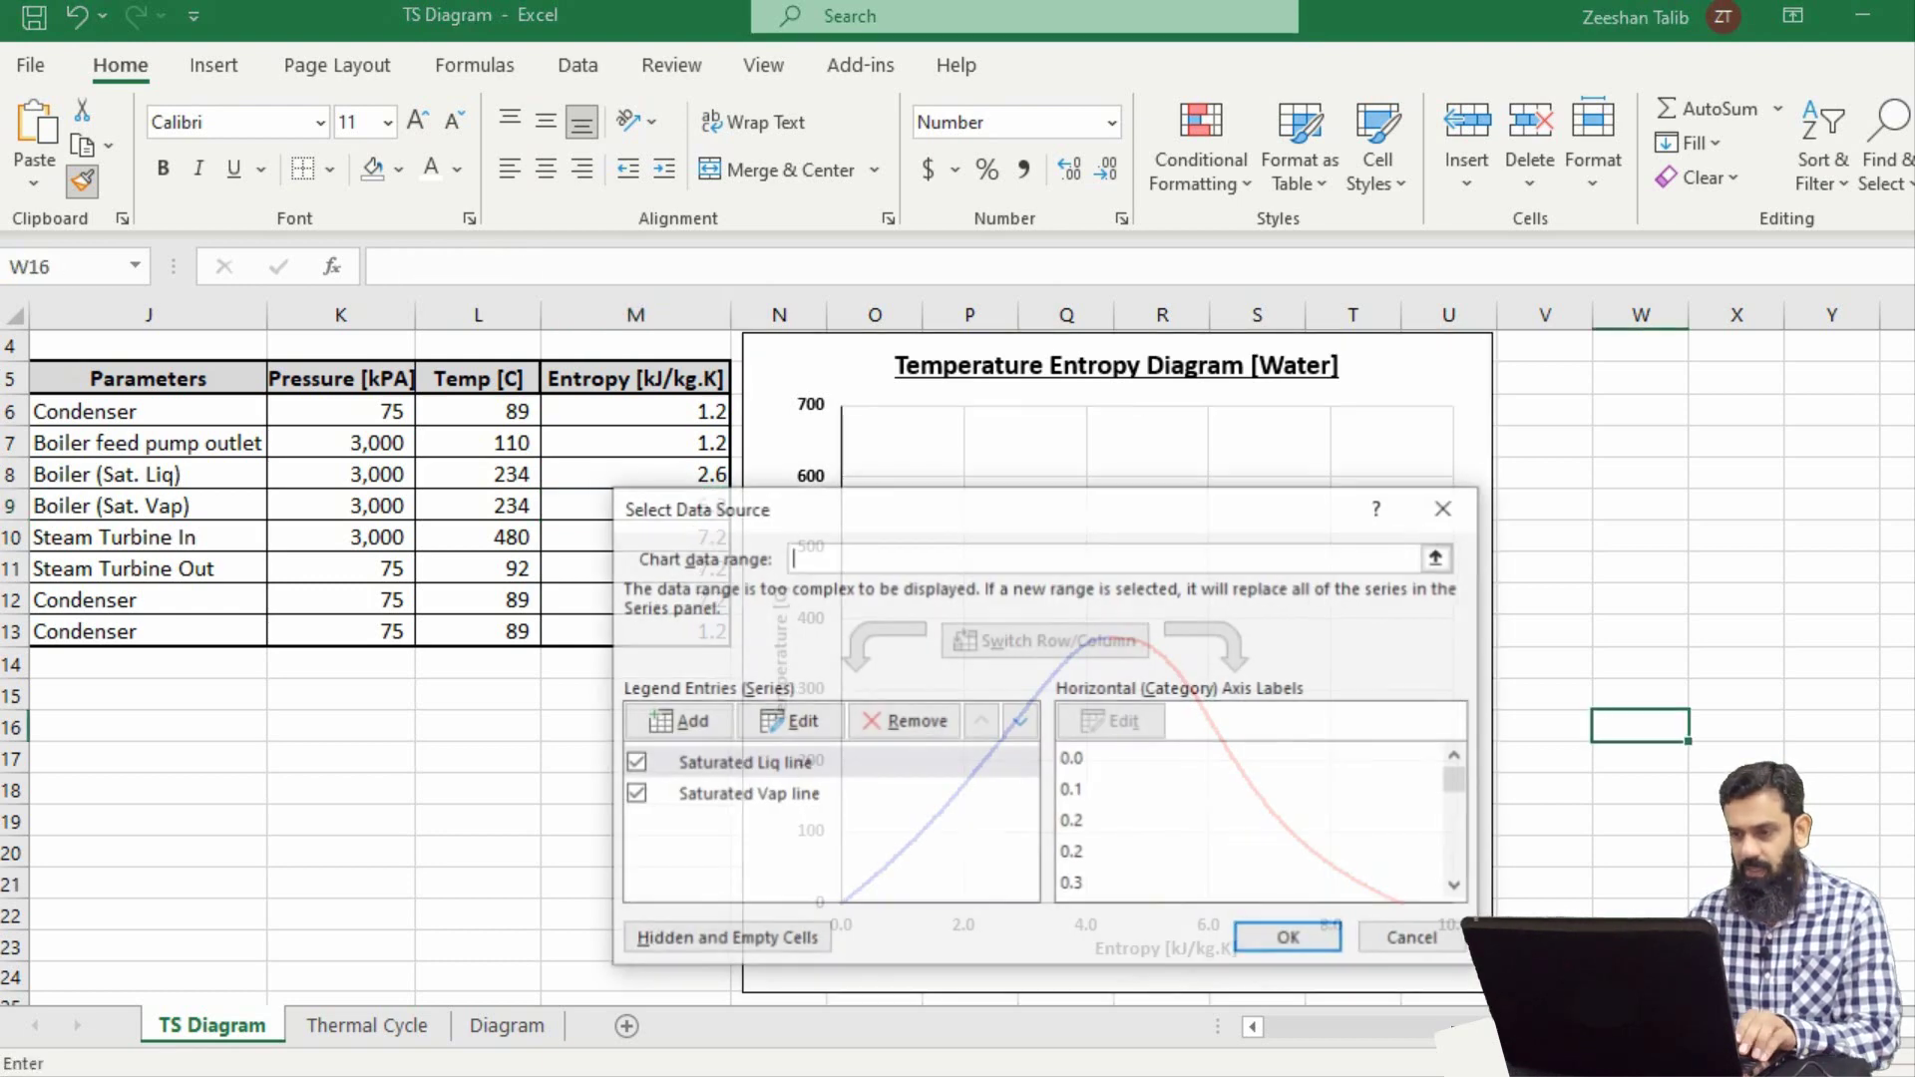
- Add a condenser-to-feed-pump-outlet series to the TS diagram with X values M6:M7 and Y values L6:L7
{"action": "left_click_drag", "start_coordinate": [698, 374], "coordinate": [898, 494]}
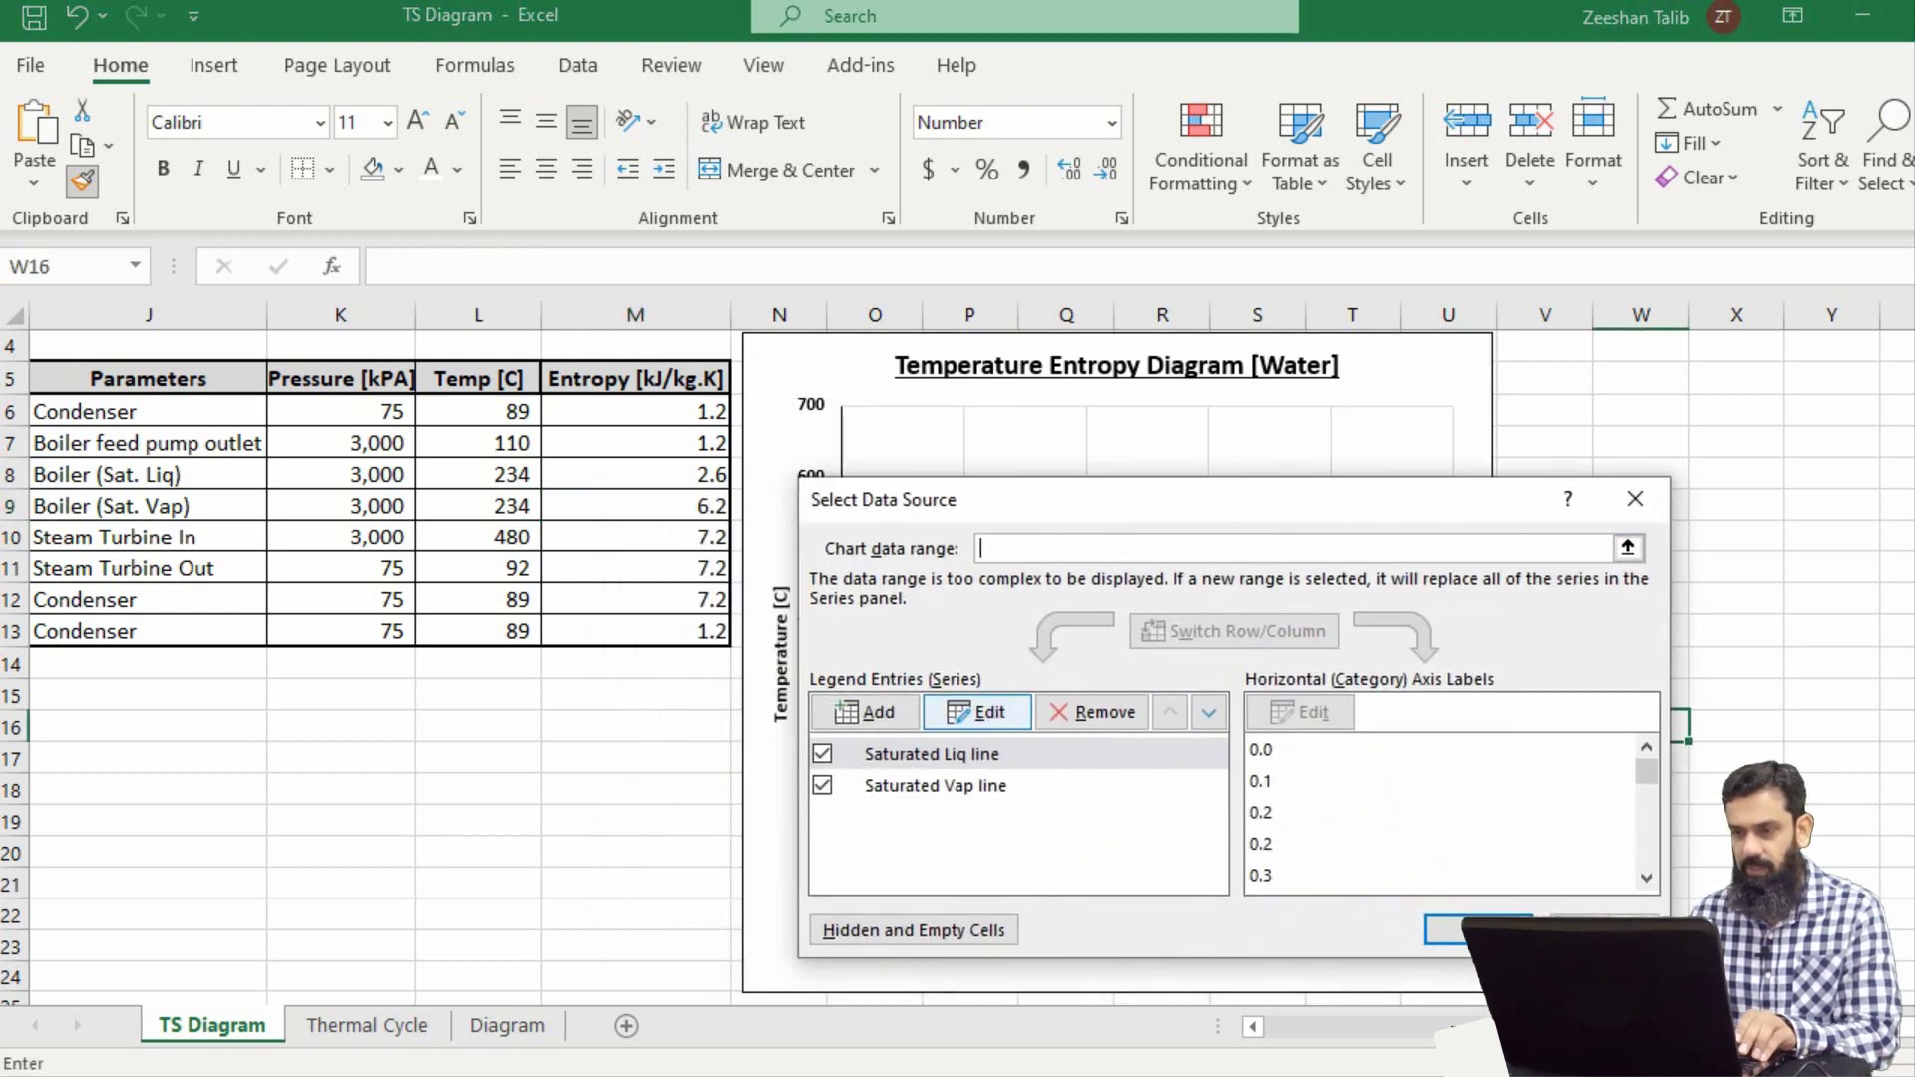
{"action": "left_click", "coordinate": [864, 711]}
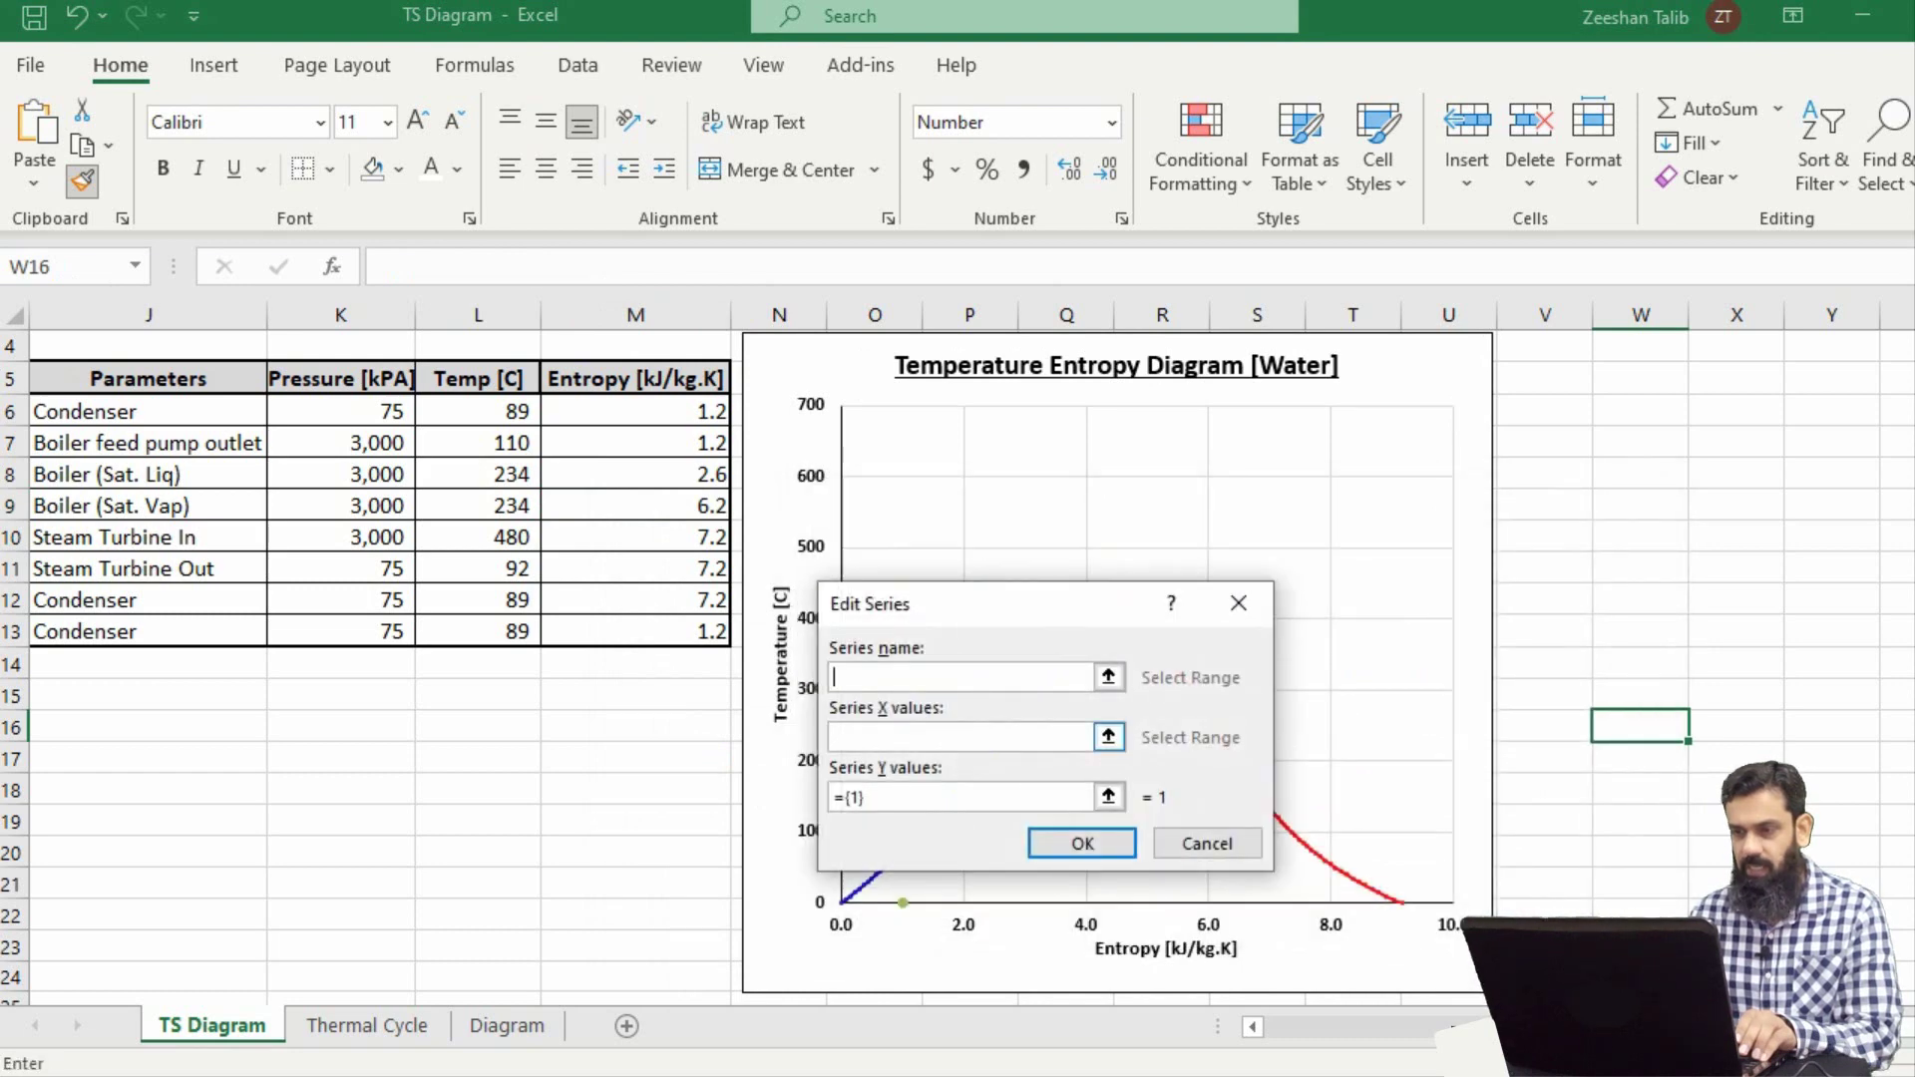
{"action": "type", "text": "="}
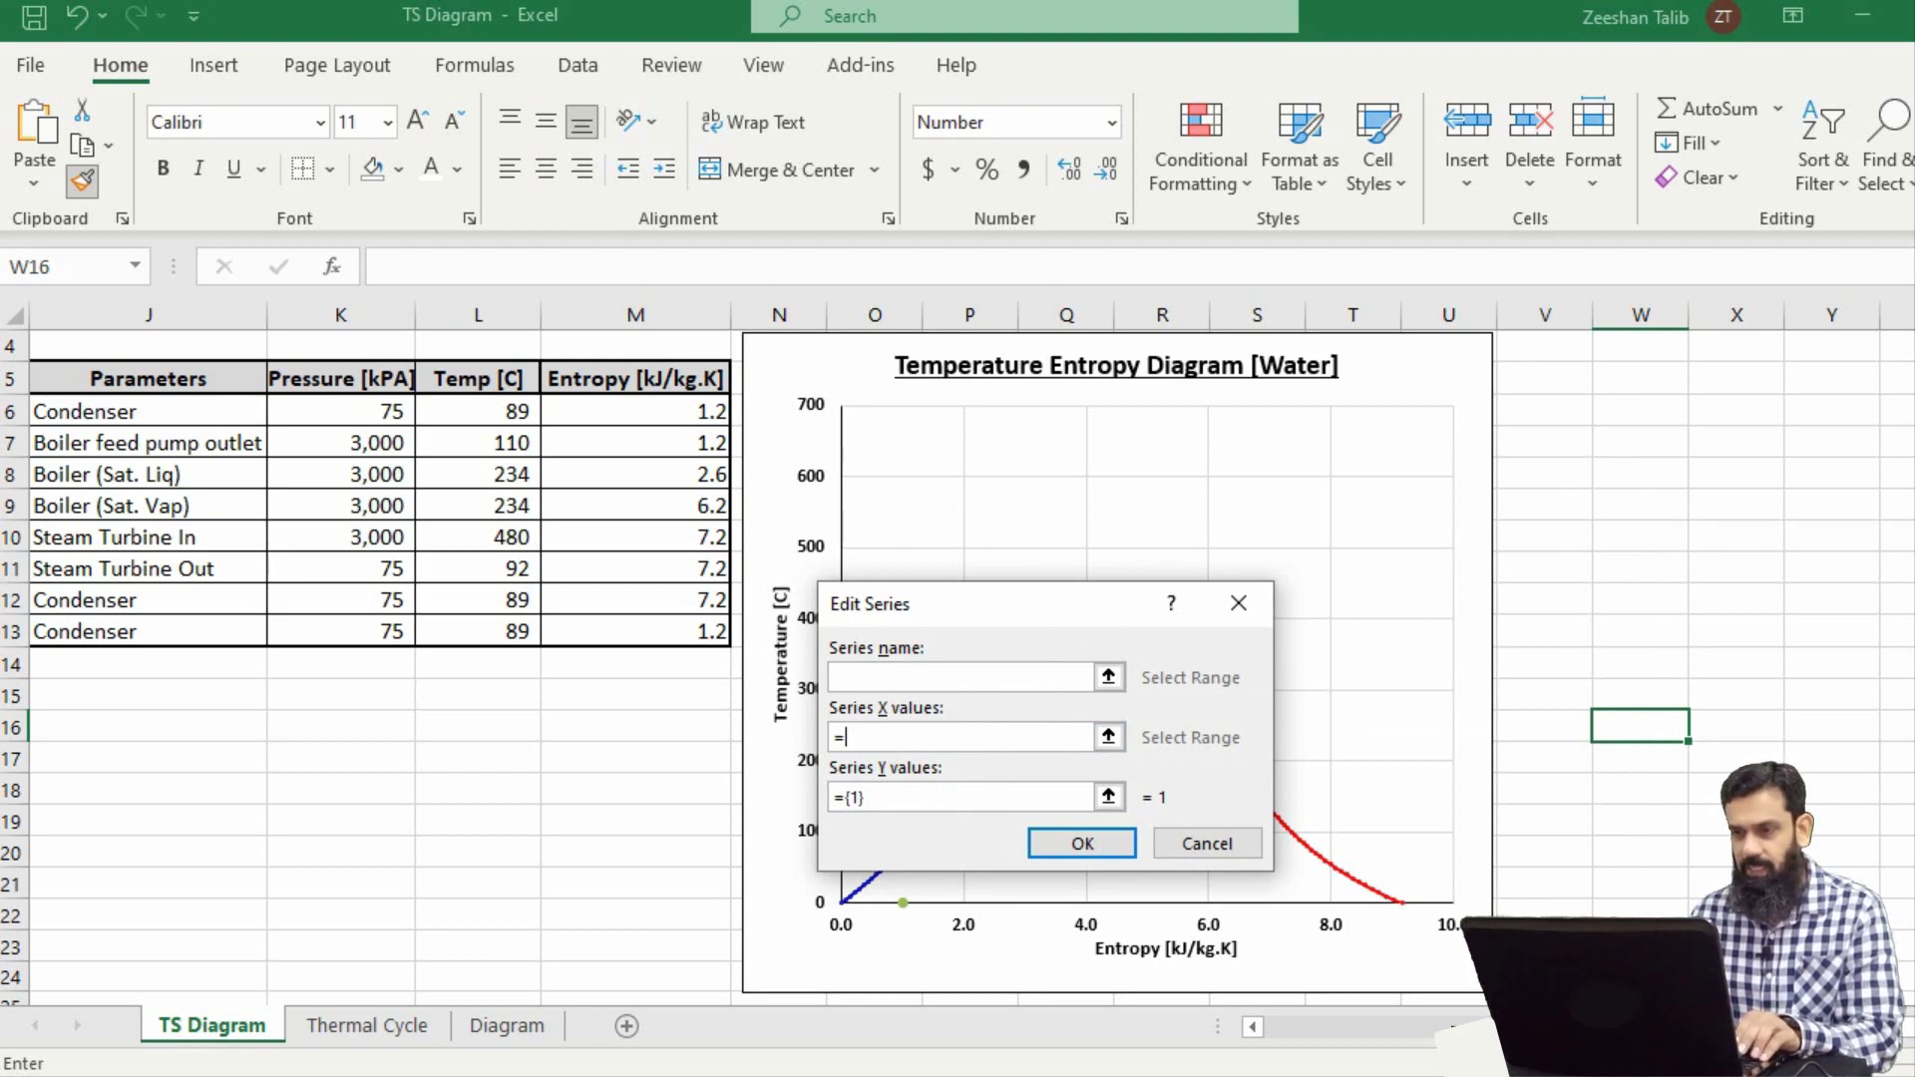
{"action": "left_click_drag", "start_coordinate": [635, 411], "coordinate": [713, 449]}
{"action": "left_click", "coordinate": [864, 797]}
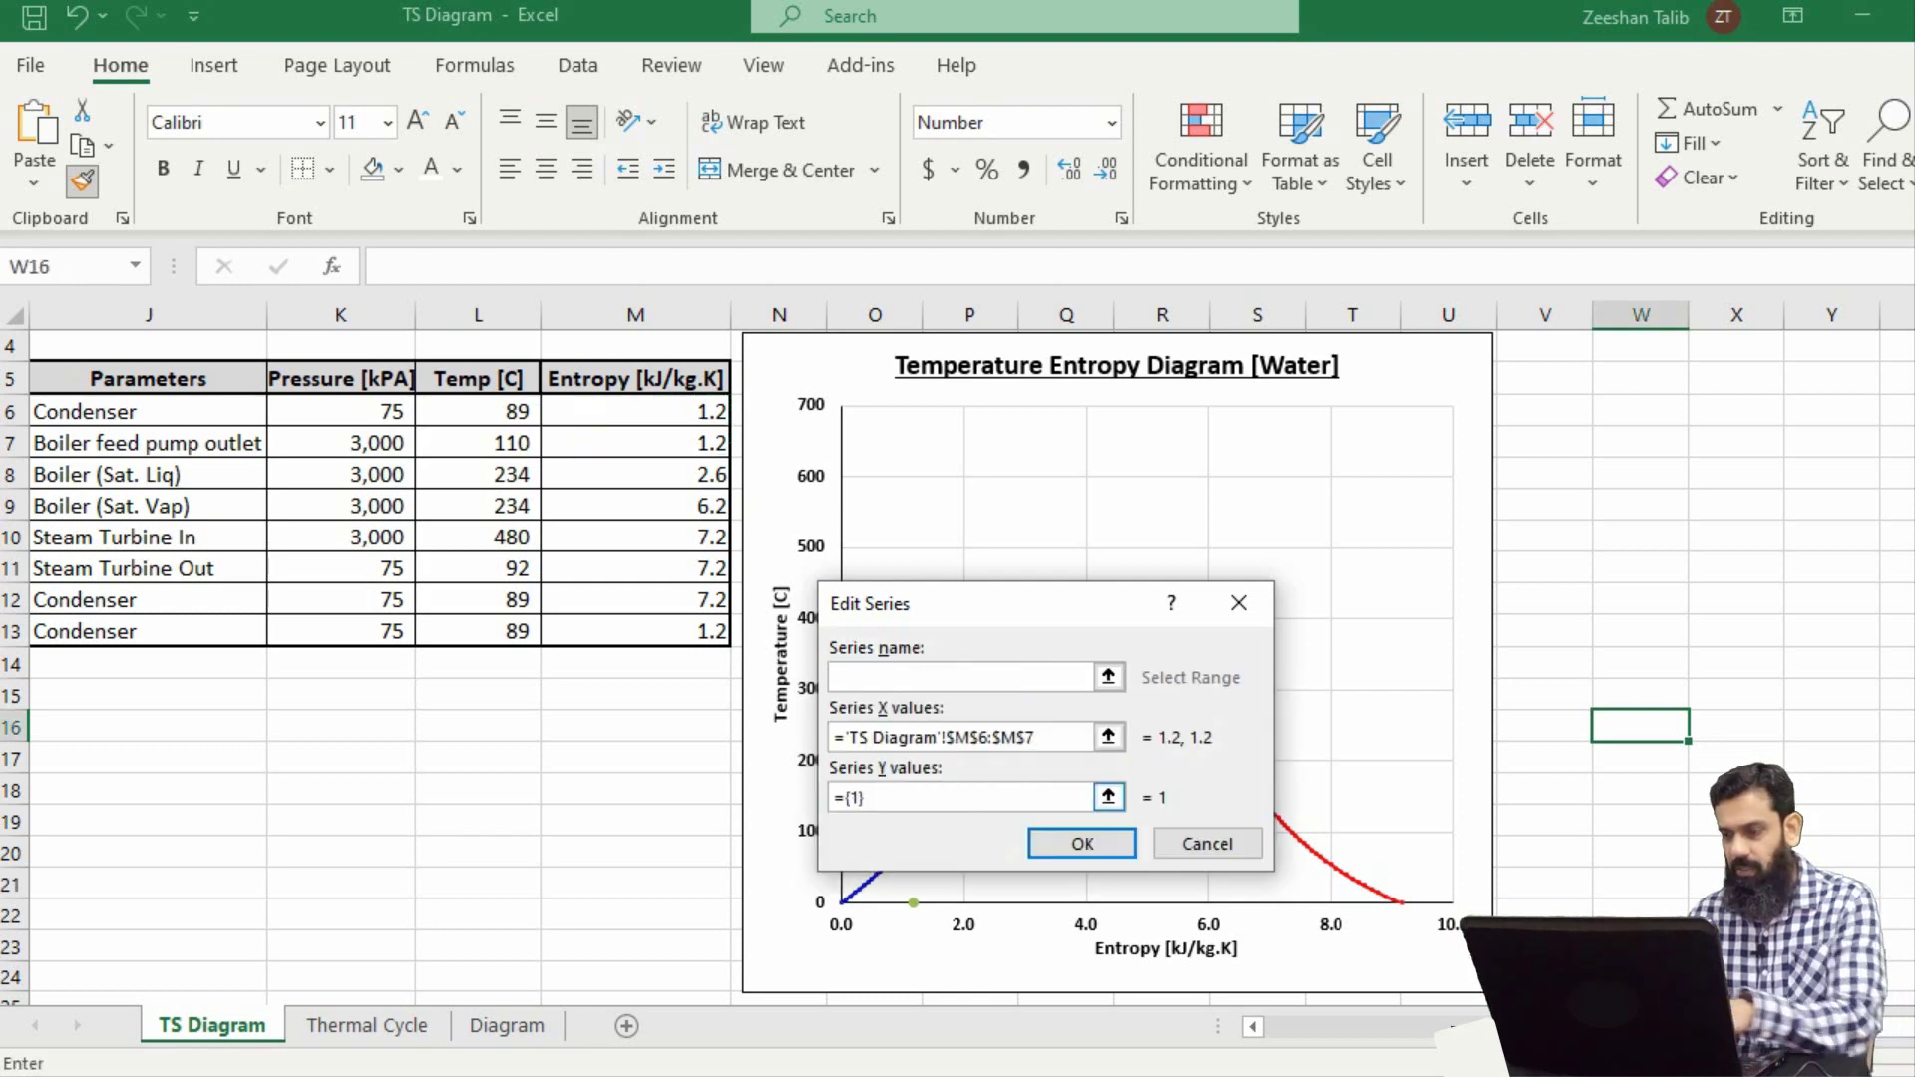
{"action": "key", "text": "BackSpace"}
{"action": "key", "text": "BackSpace"}
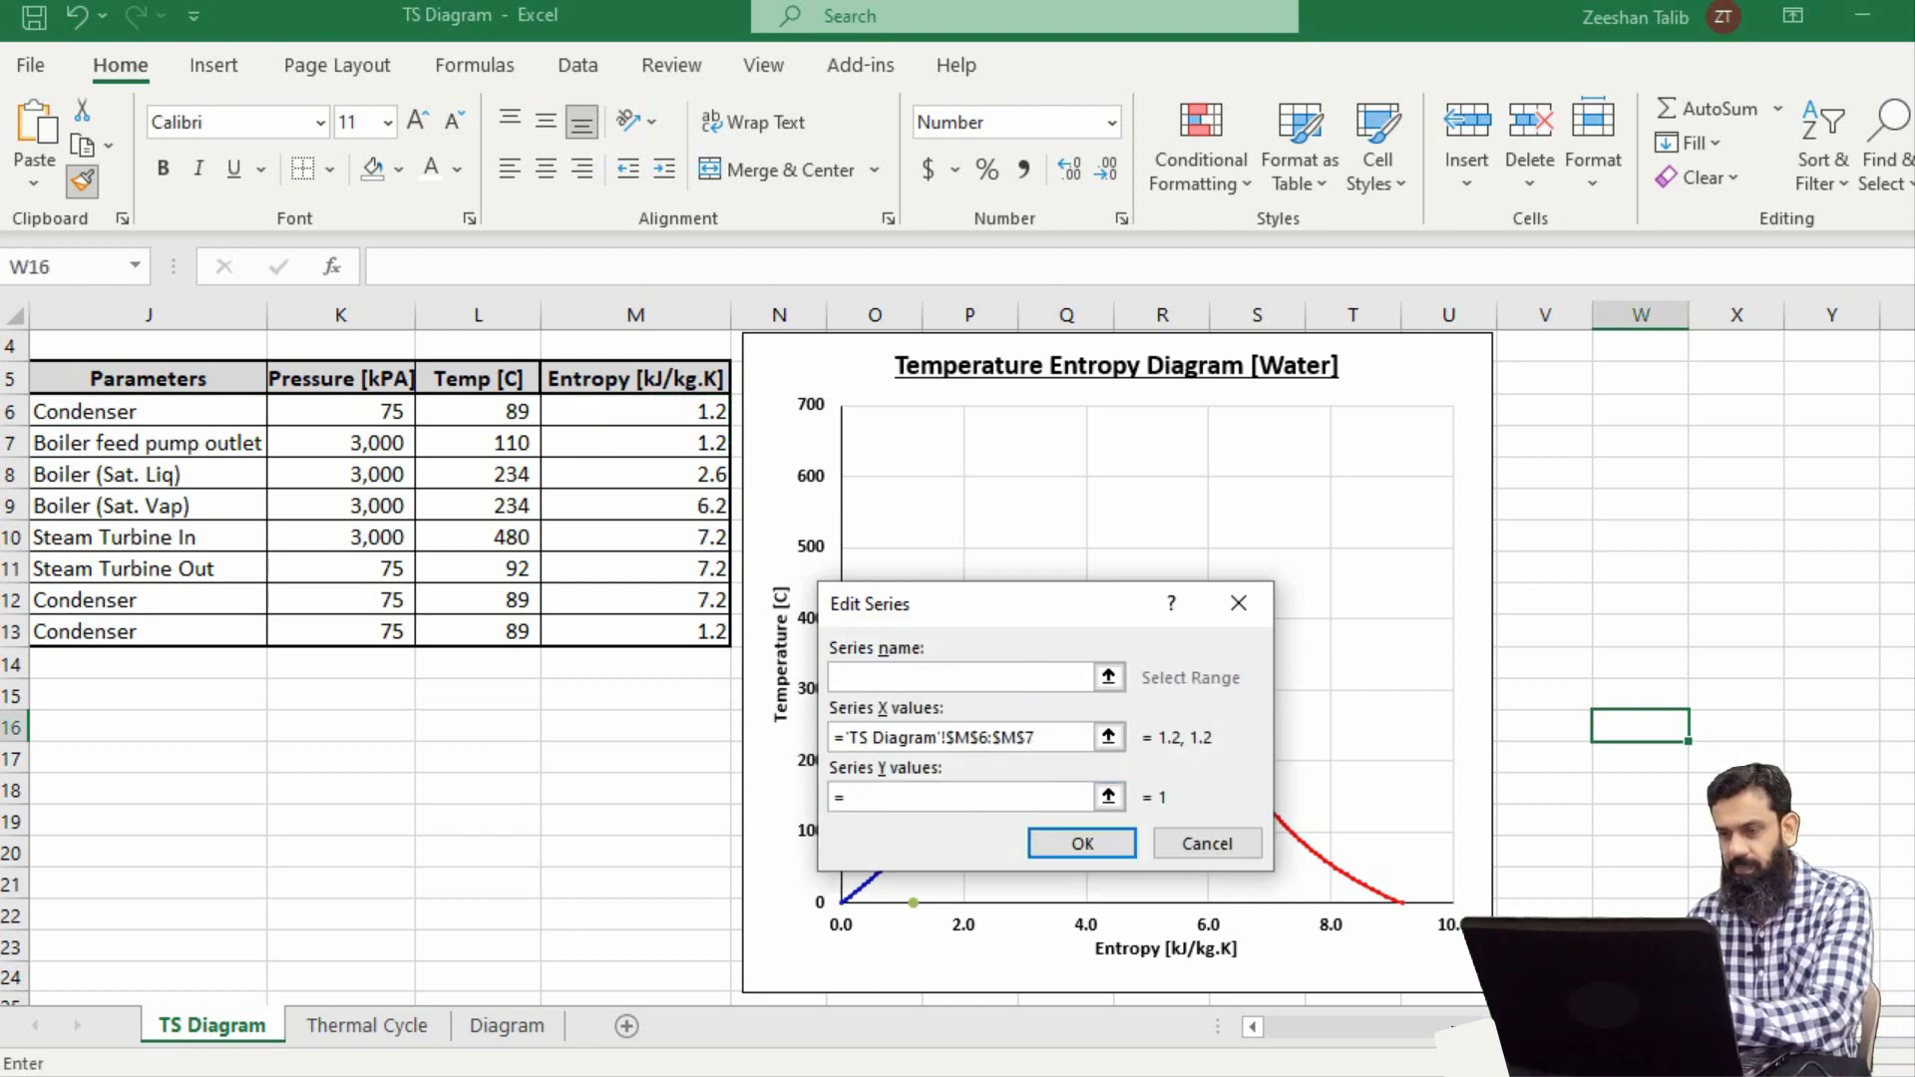
{"action": "left_click_drag", "start_coordinate": [478, 411], "coordinate": [479, 443]}
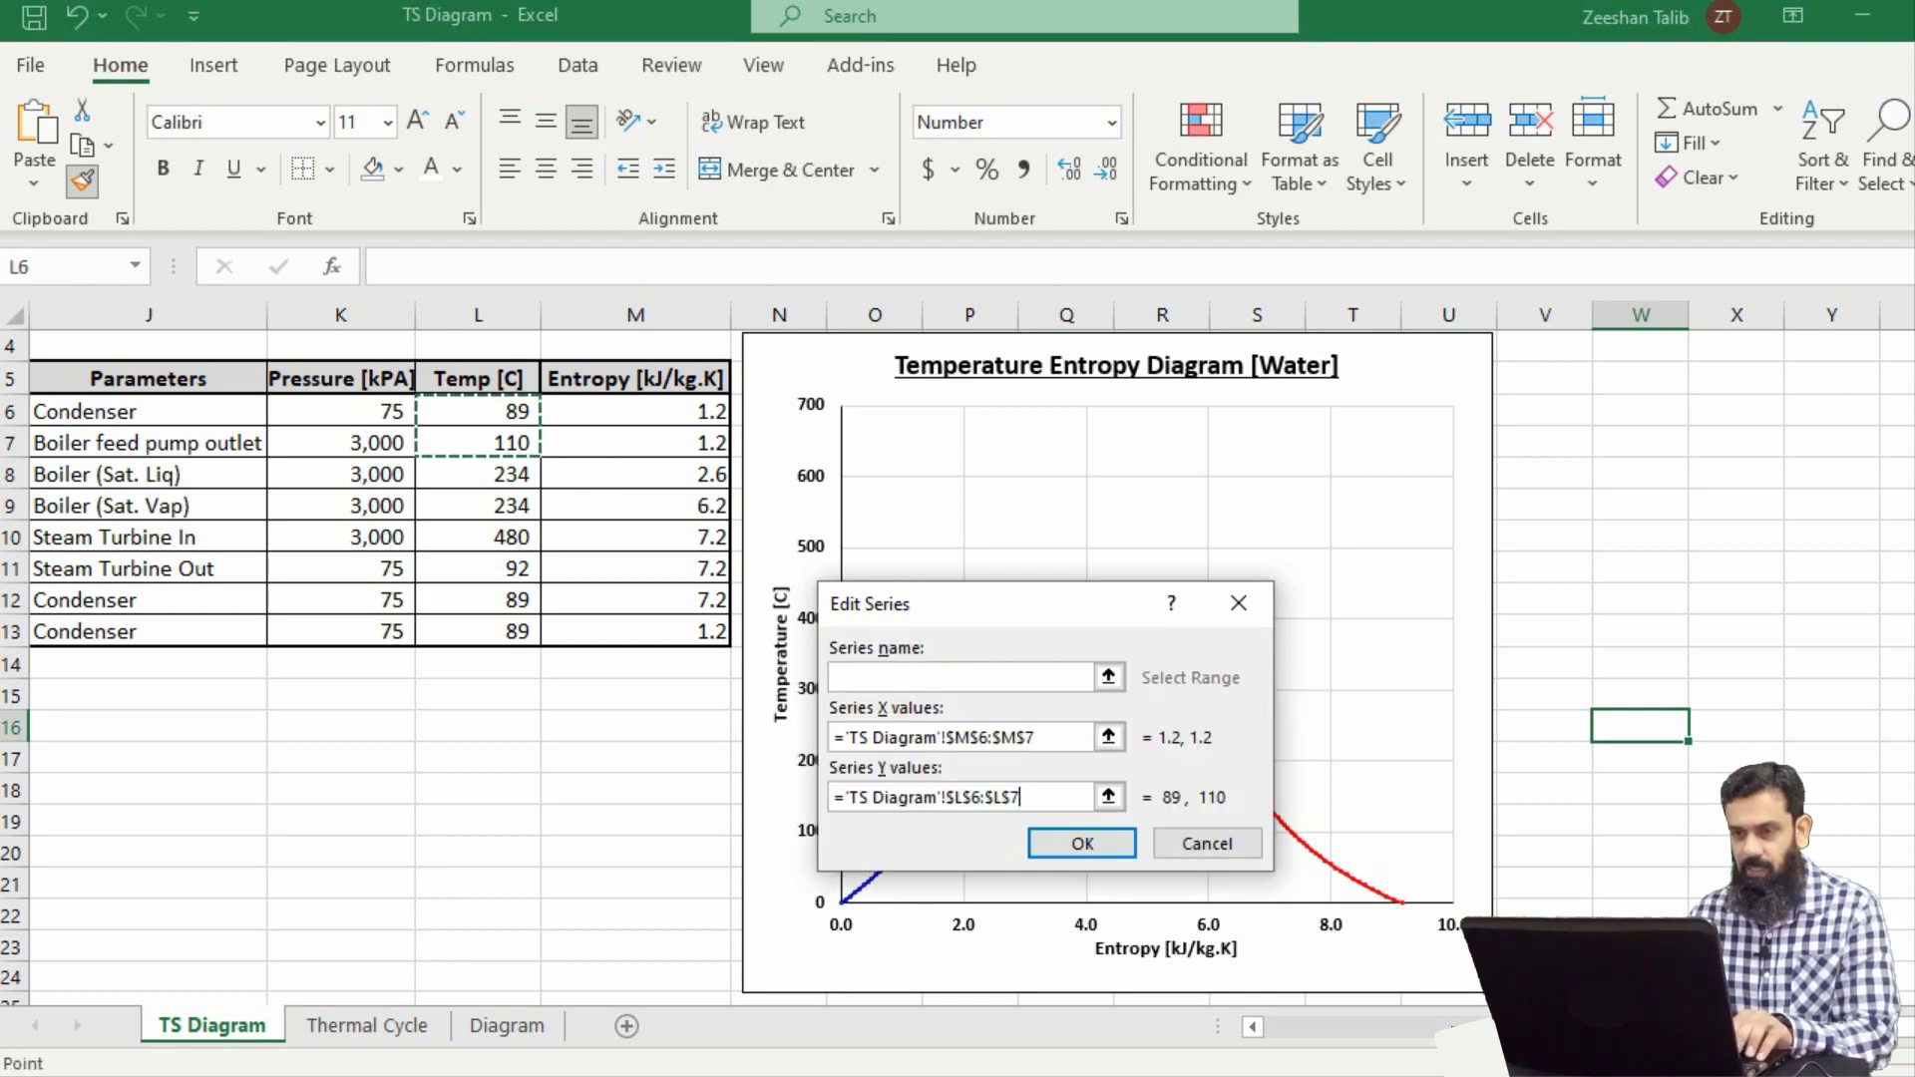
{"action": "key", "text": "Return"}
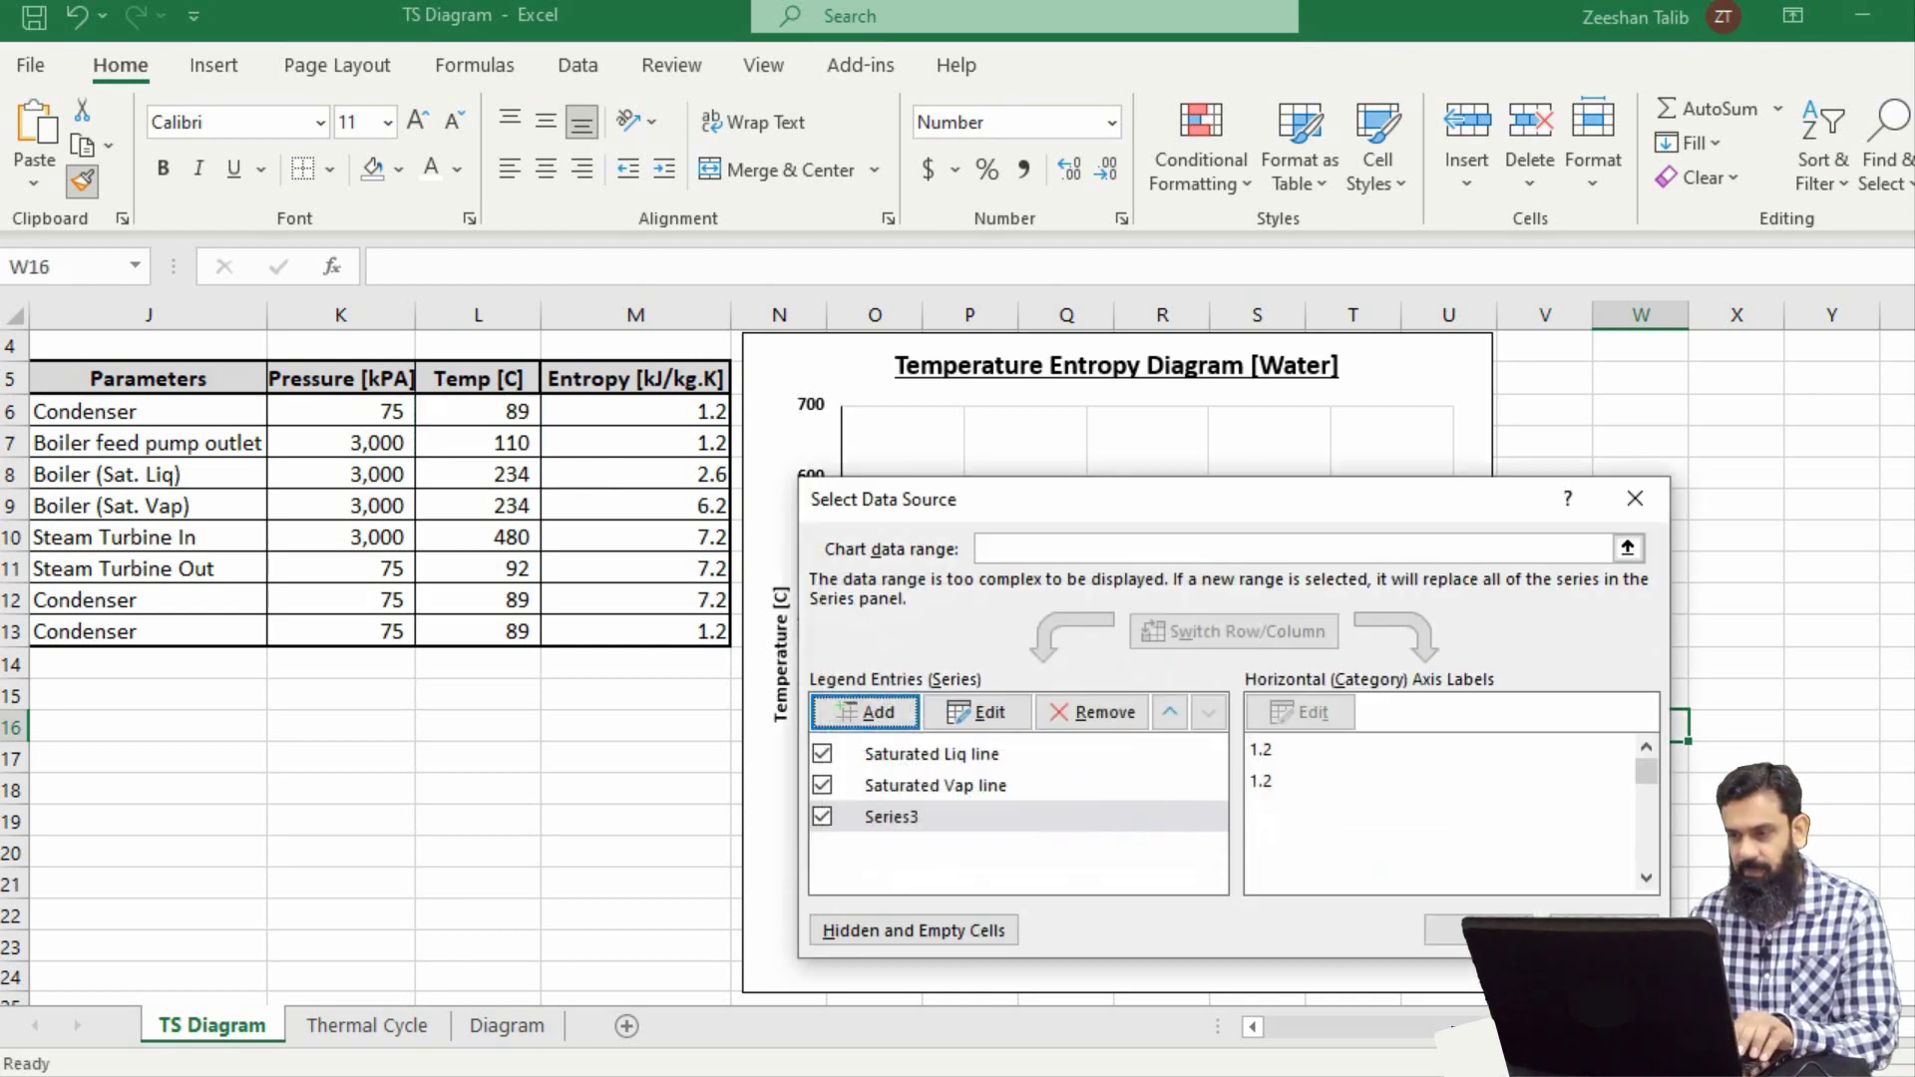
{"action": "key", "text": "Return"}
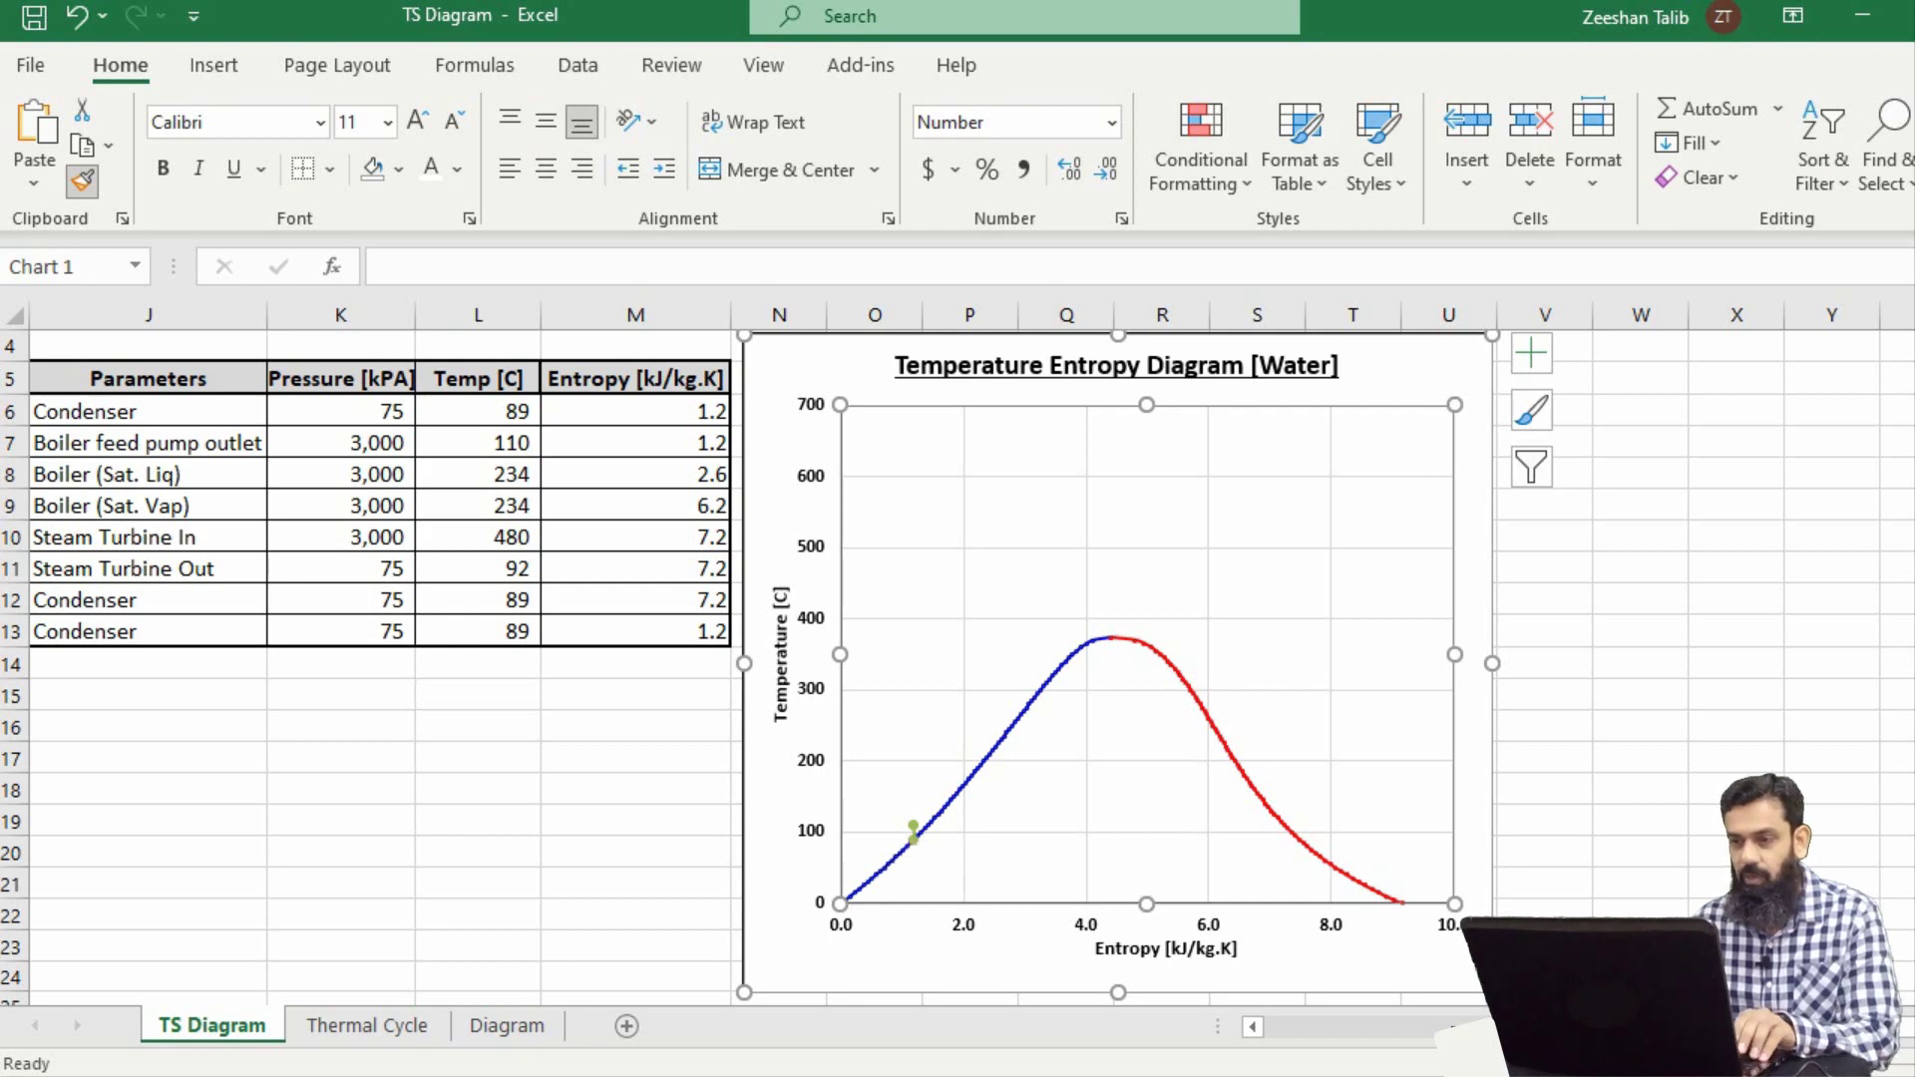
- Add a series from the feed pump outlet to the boiler saturated liquid point with X values M7:M8 and Y values L7:L8
{"action": "right_click", "coordinate": [927, 655]}
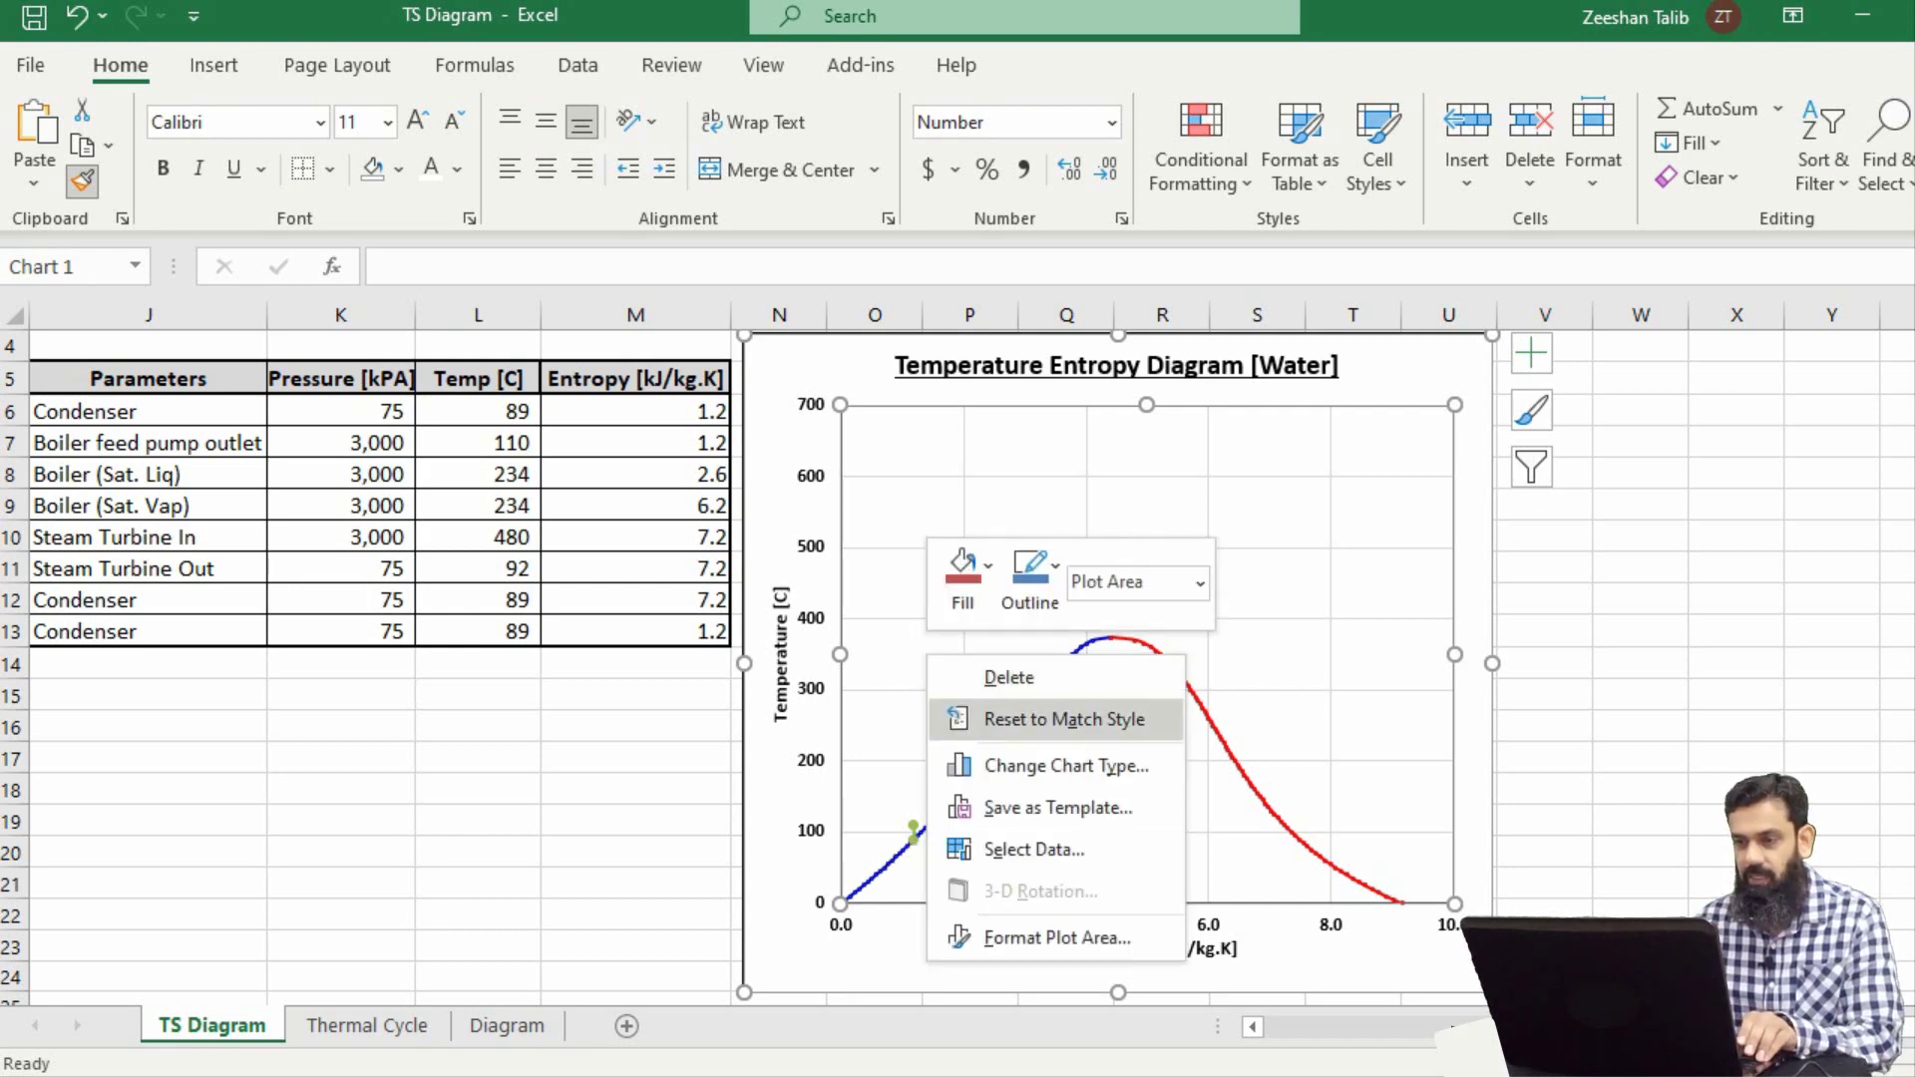
{"action": "left_click", "coordinate": [1033, 849]}
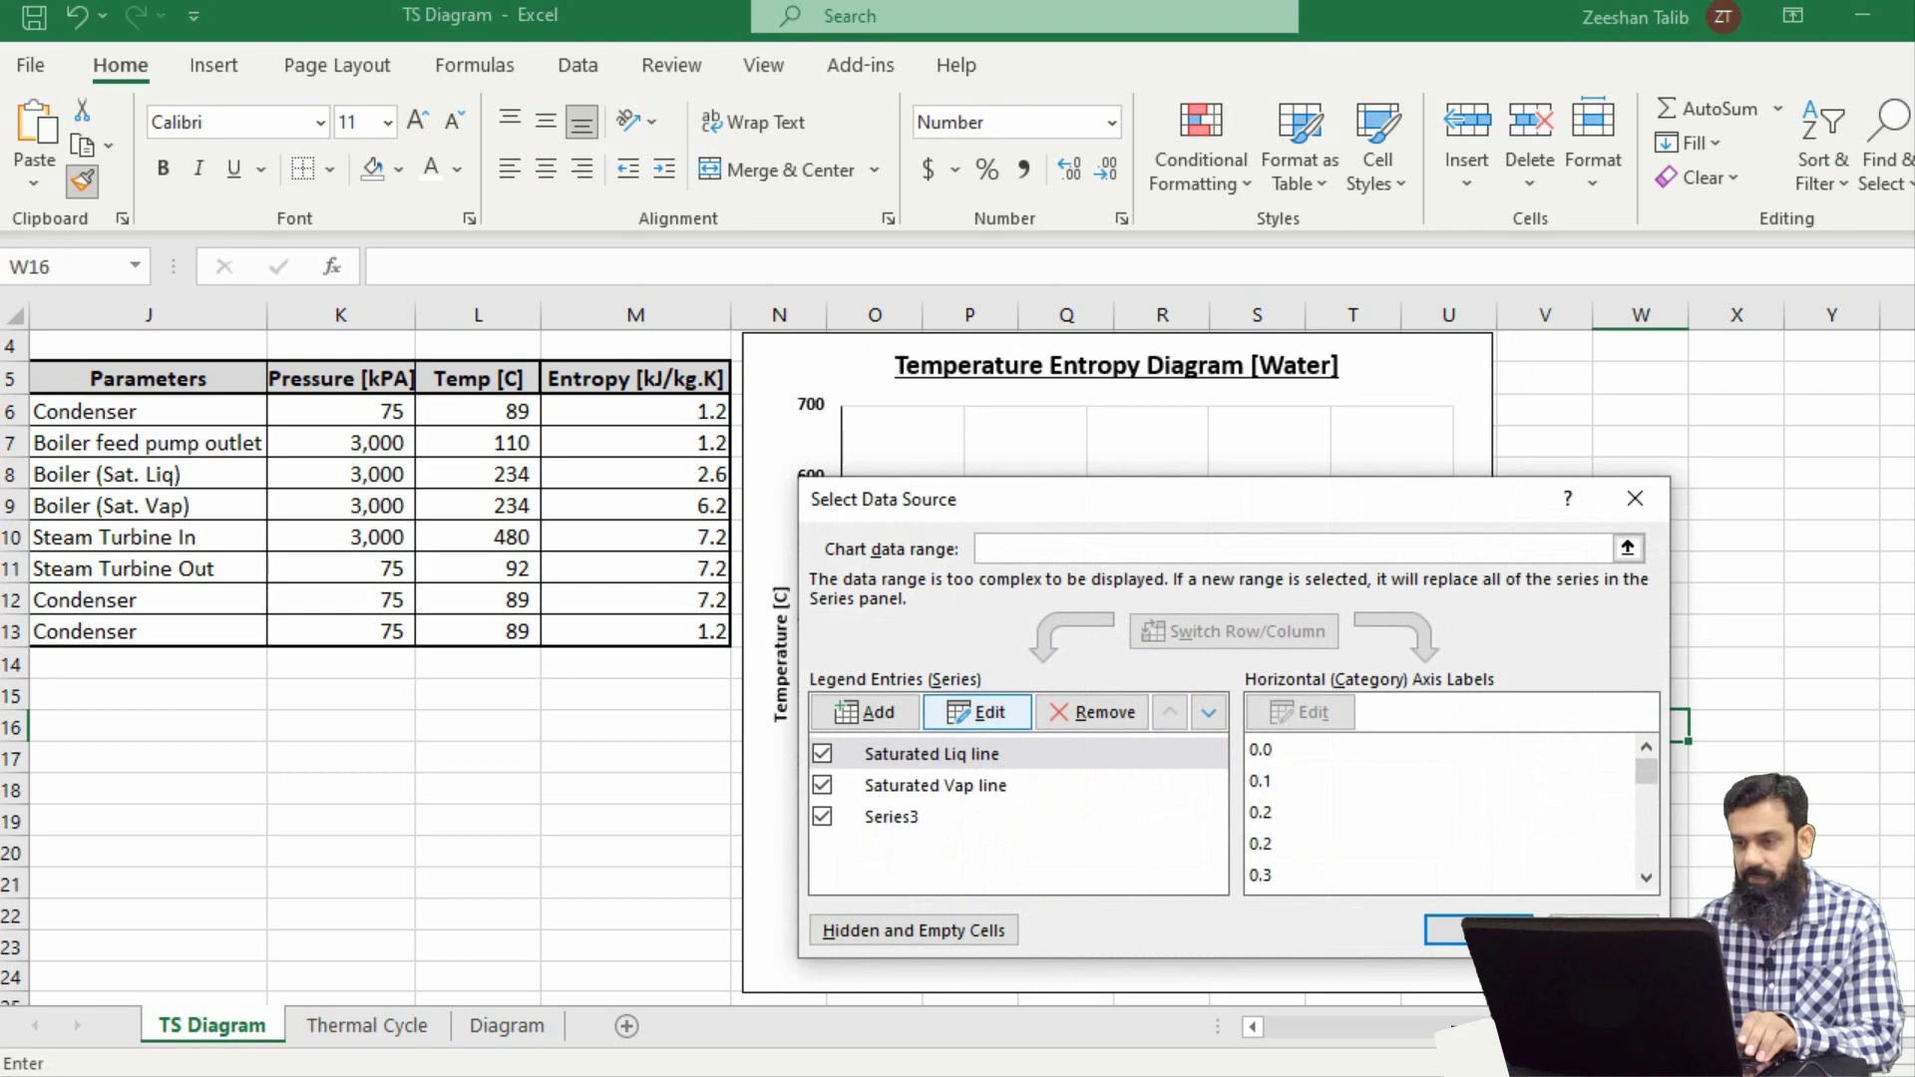
{"action": "left_click", "coordinate": [864, 712]}
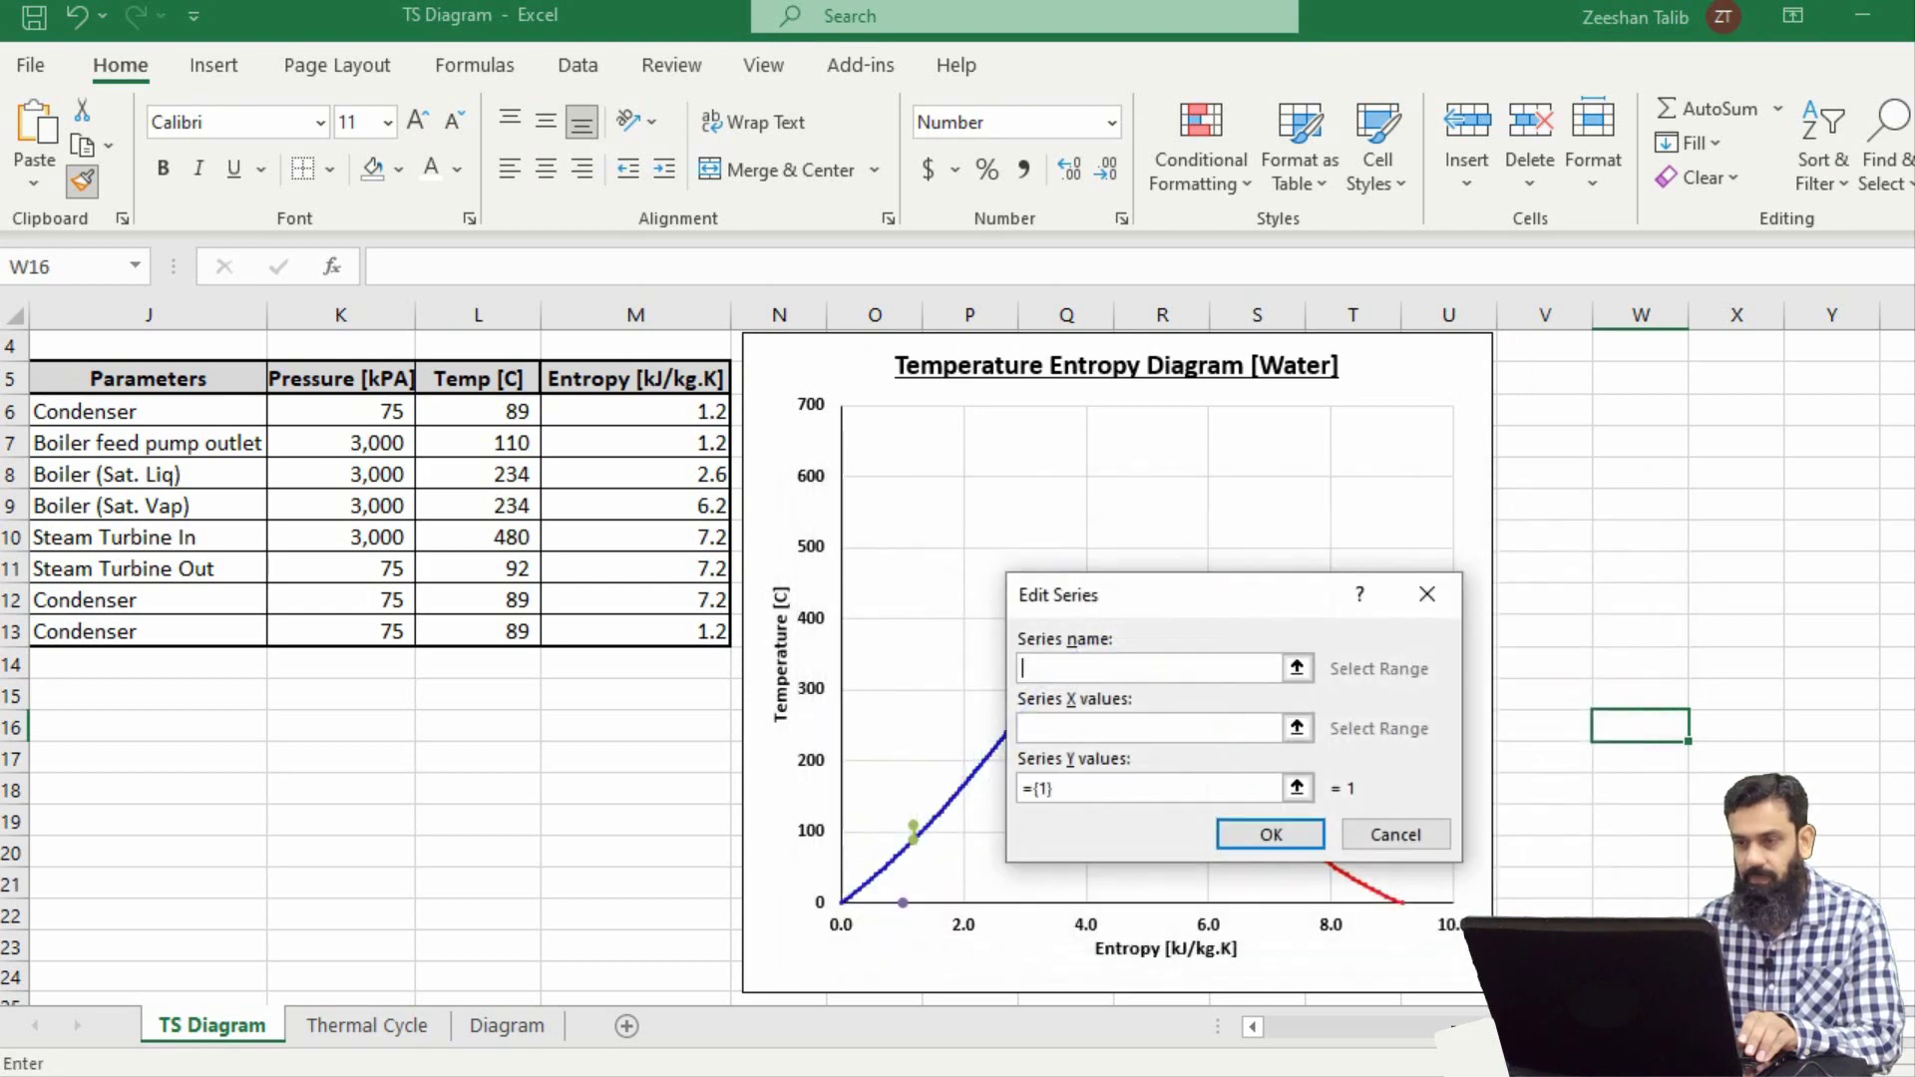
{"action": "type", "text": "="}
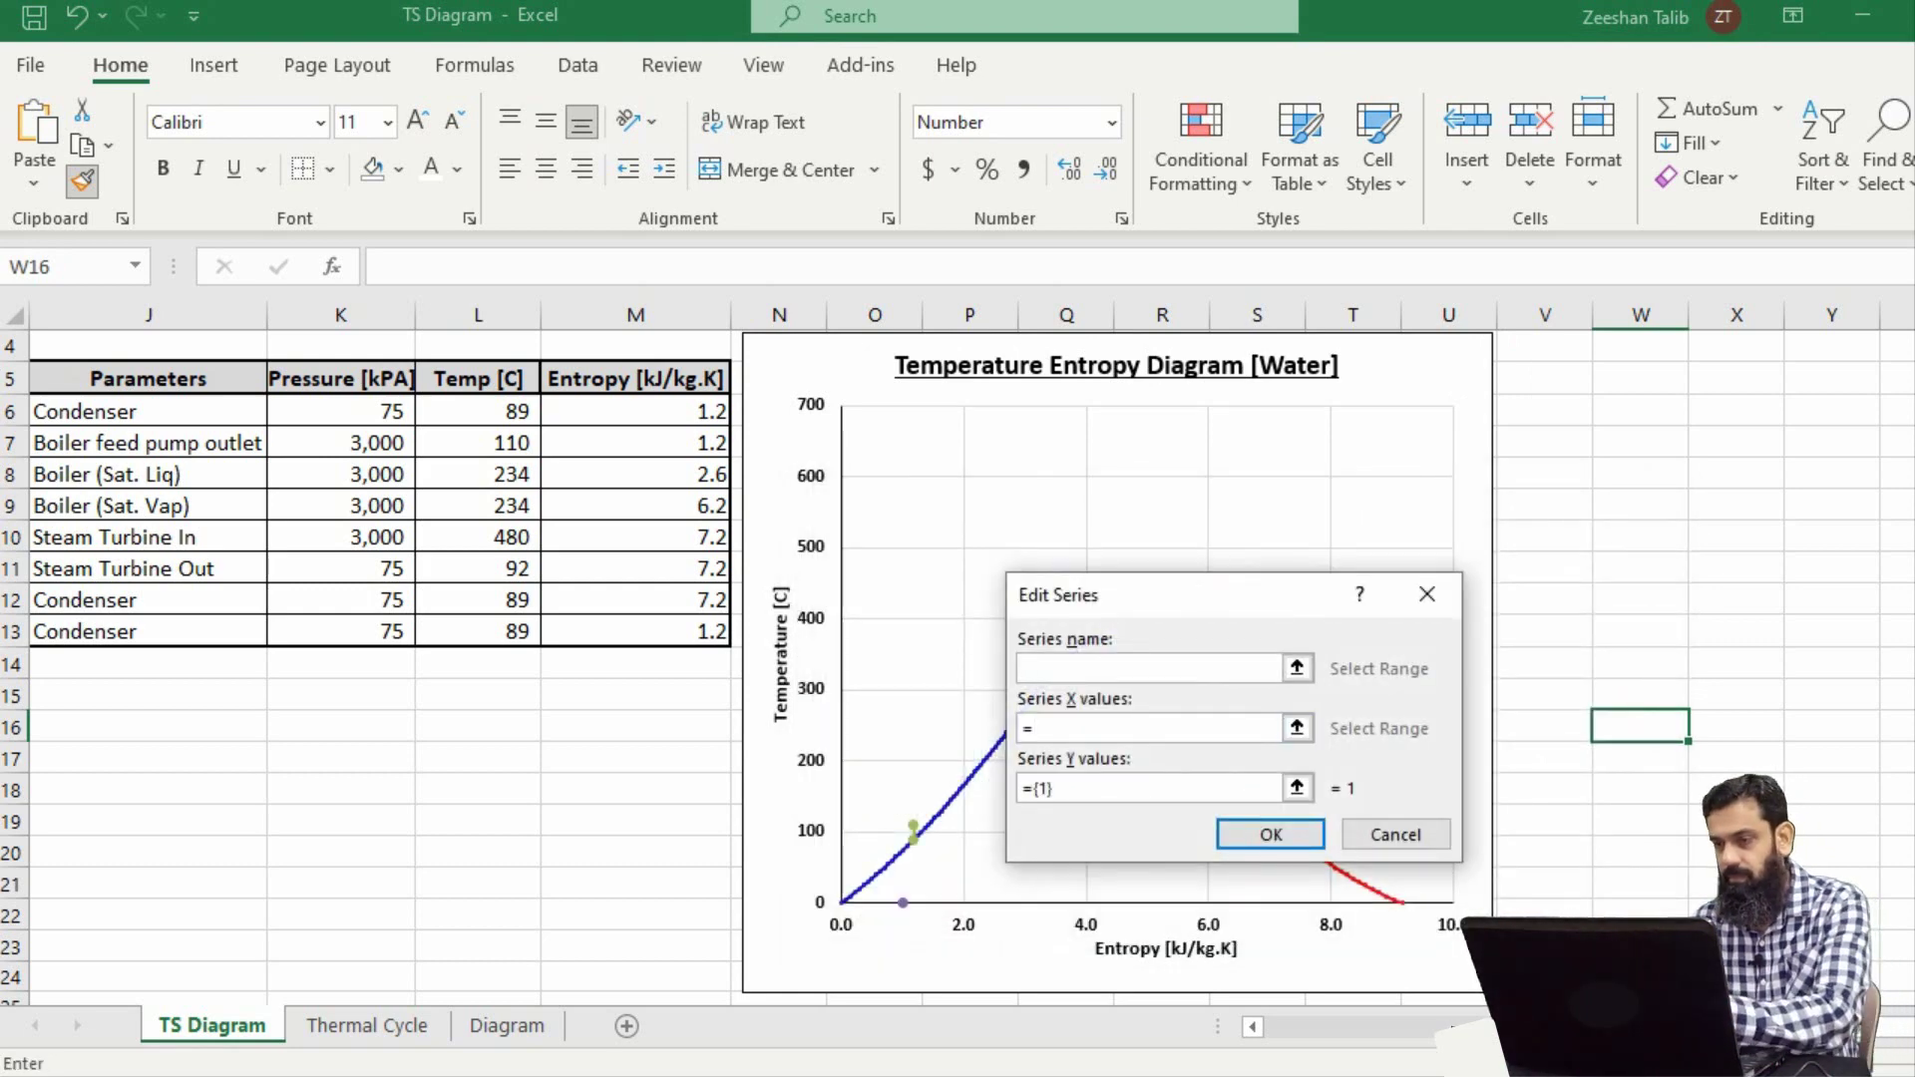
{"action": "mouse_move", "coordinate": [635, 443]}
{"action": "left_mouse_down"}
{"action": "mouse_move", "coordinate": [636, 506]}
{"action": "mouse_move", "coordinate": [636, 475]}
{"action": "left_mouse_up"}
{"action": "left_click", "coordinate": [1148, 788]}
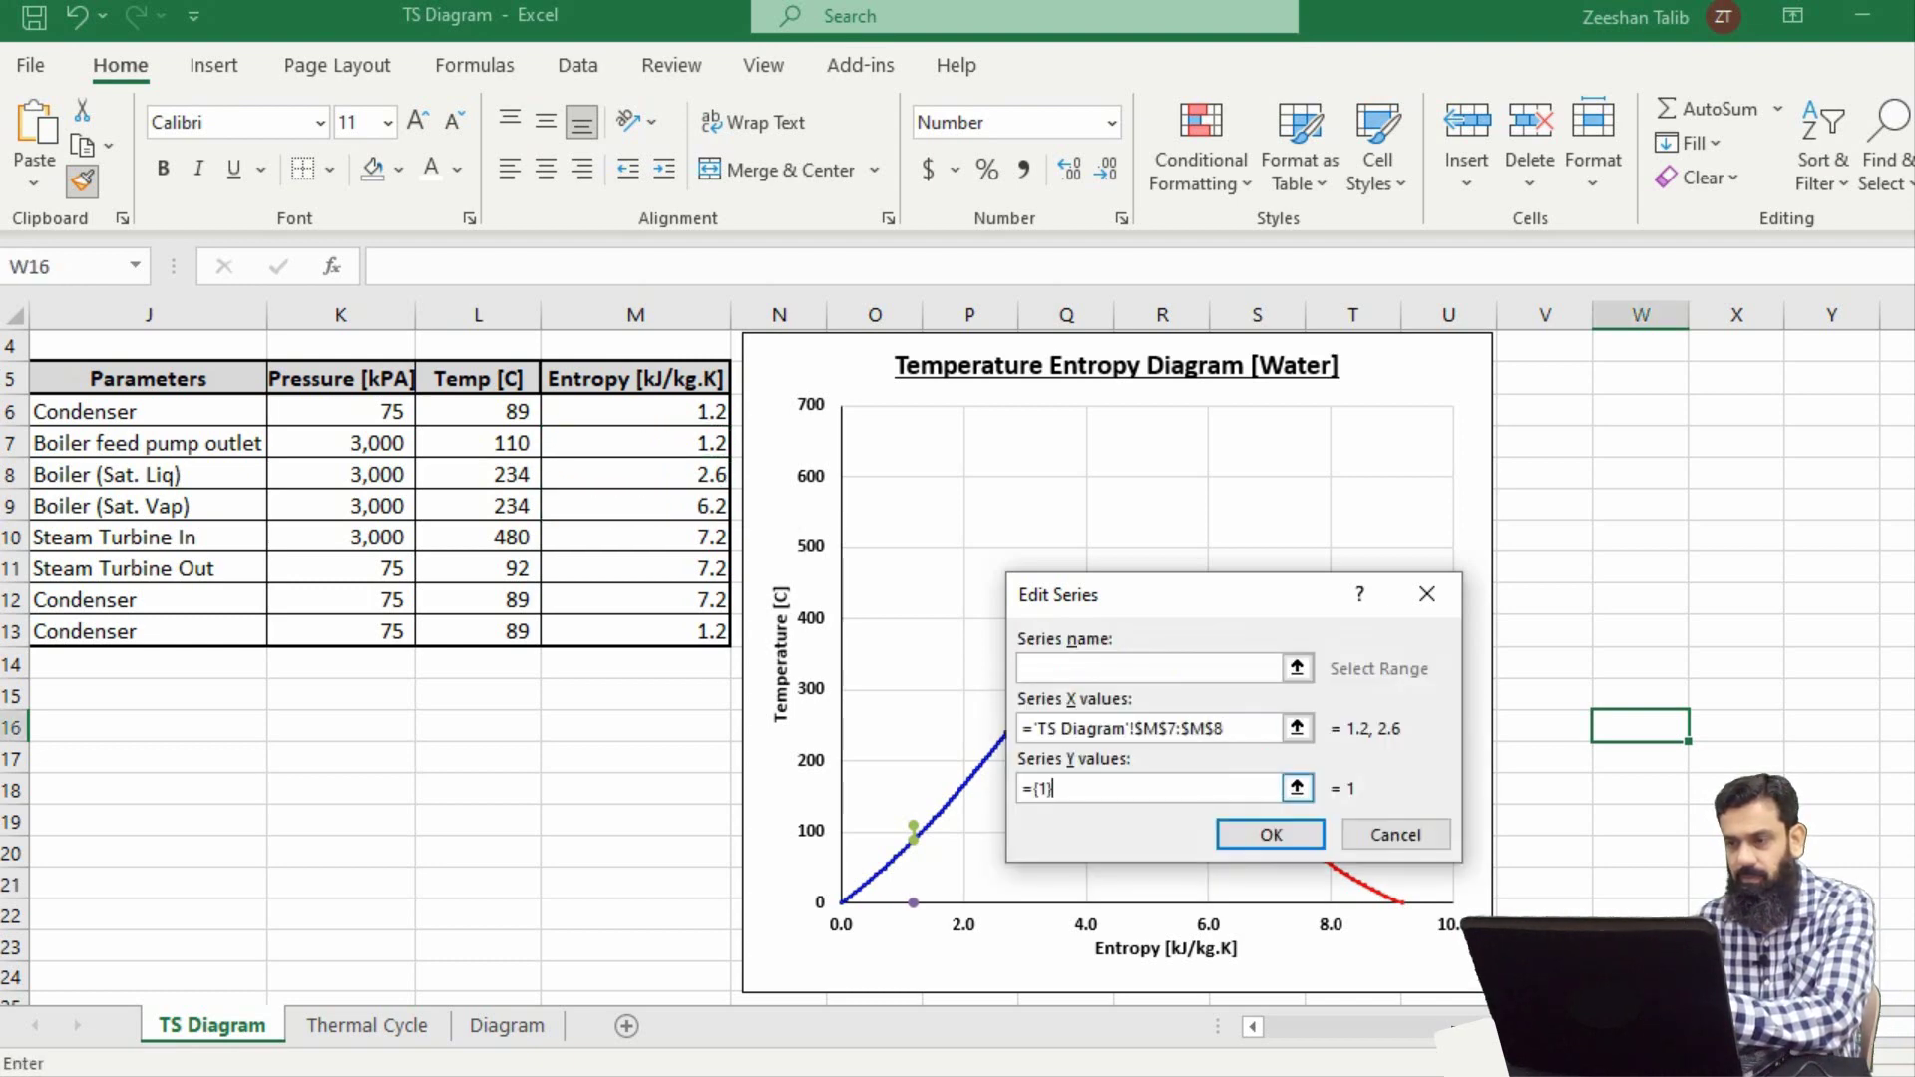
{"action": "key", "text": "BackSpace"}
{"action": "key", "text": "BackSpace"}
{"action": "key", "text": "BackSpace"}
{"action": "left_click_drag", "start_coordinate": [479, 443], "coordinate": [479, 474]}
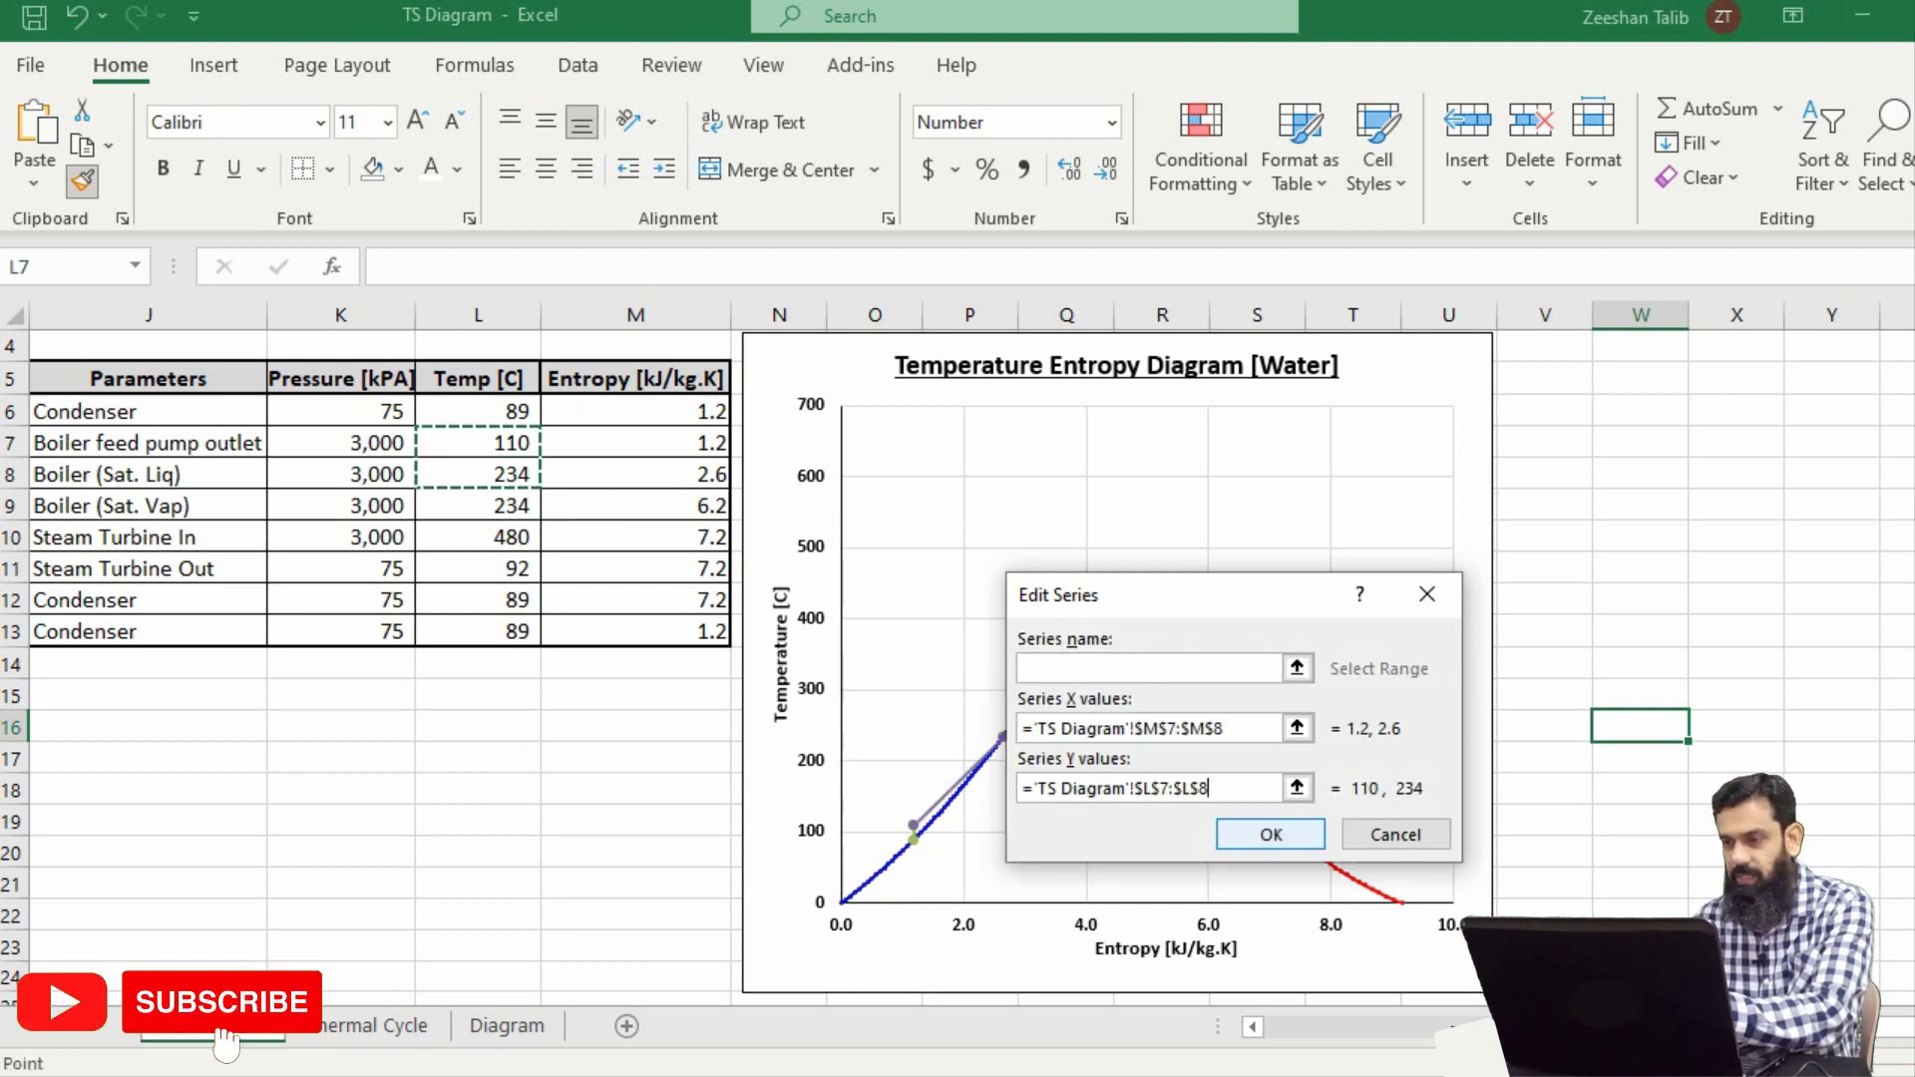
{"action": "key", "text": "Return"}
{"action": "key", "text": "Return"}
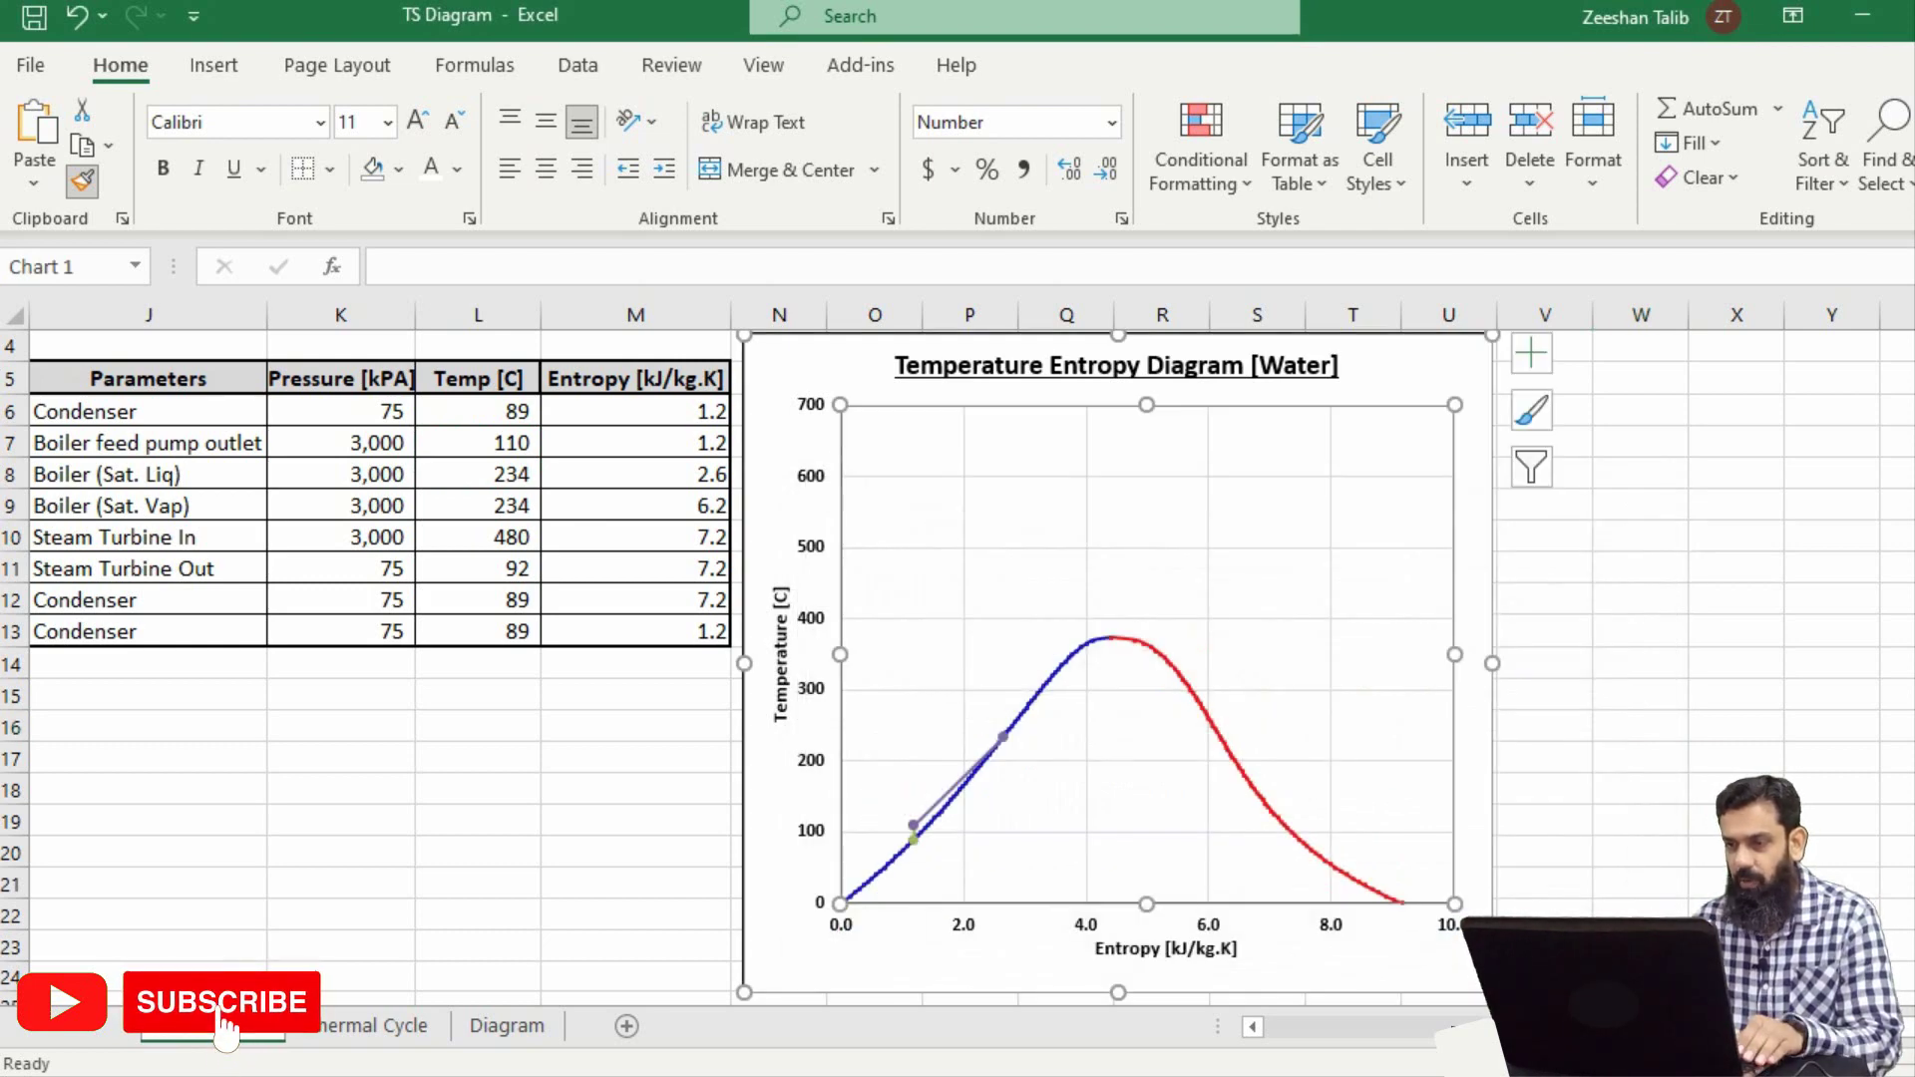
- Start a new data series on the TS diagram for the segment following the boiler's saturated liquid point
{"action": "right_click", "coordinate": [930, 628]}
{"action": "left_click", "coordinate": [997, 835]}
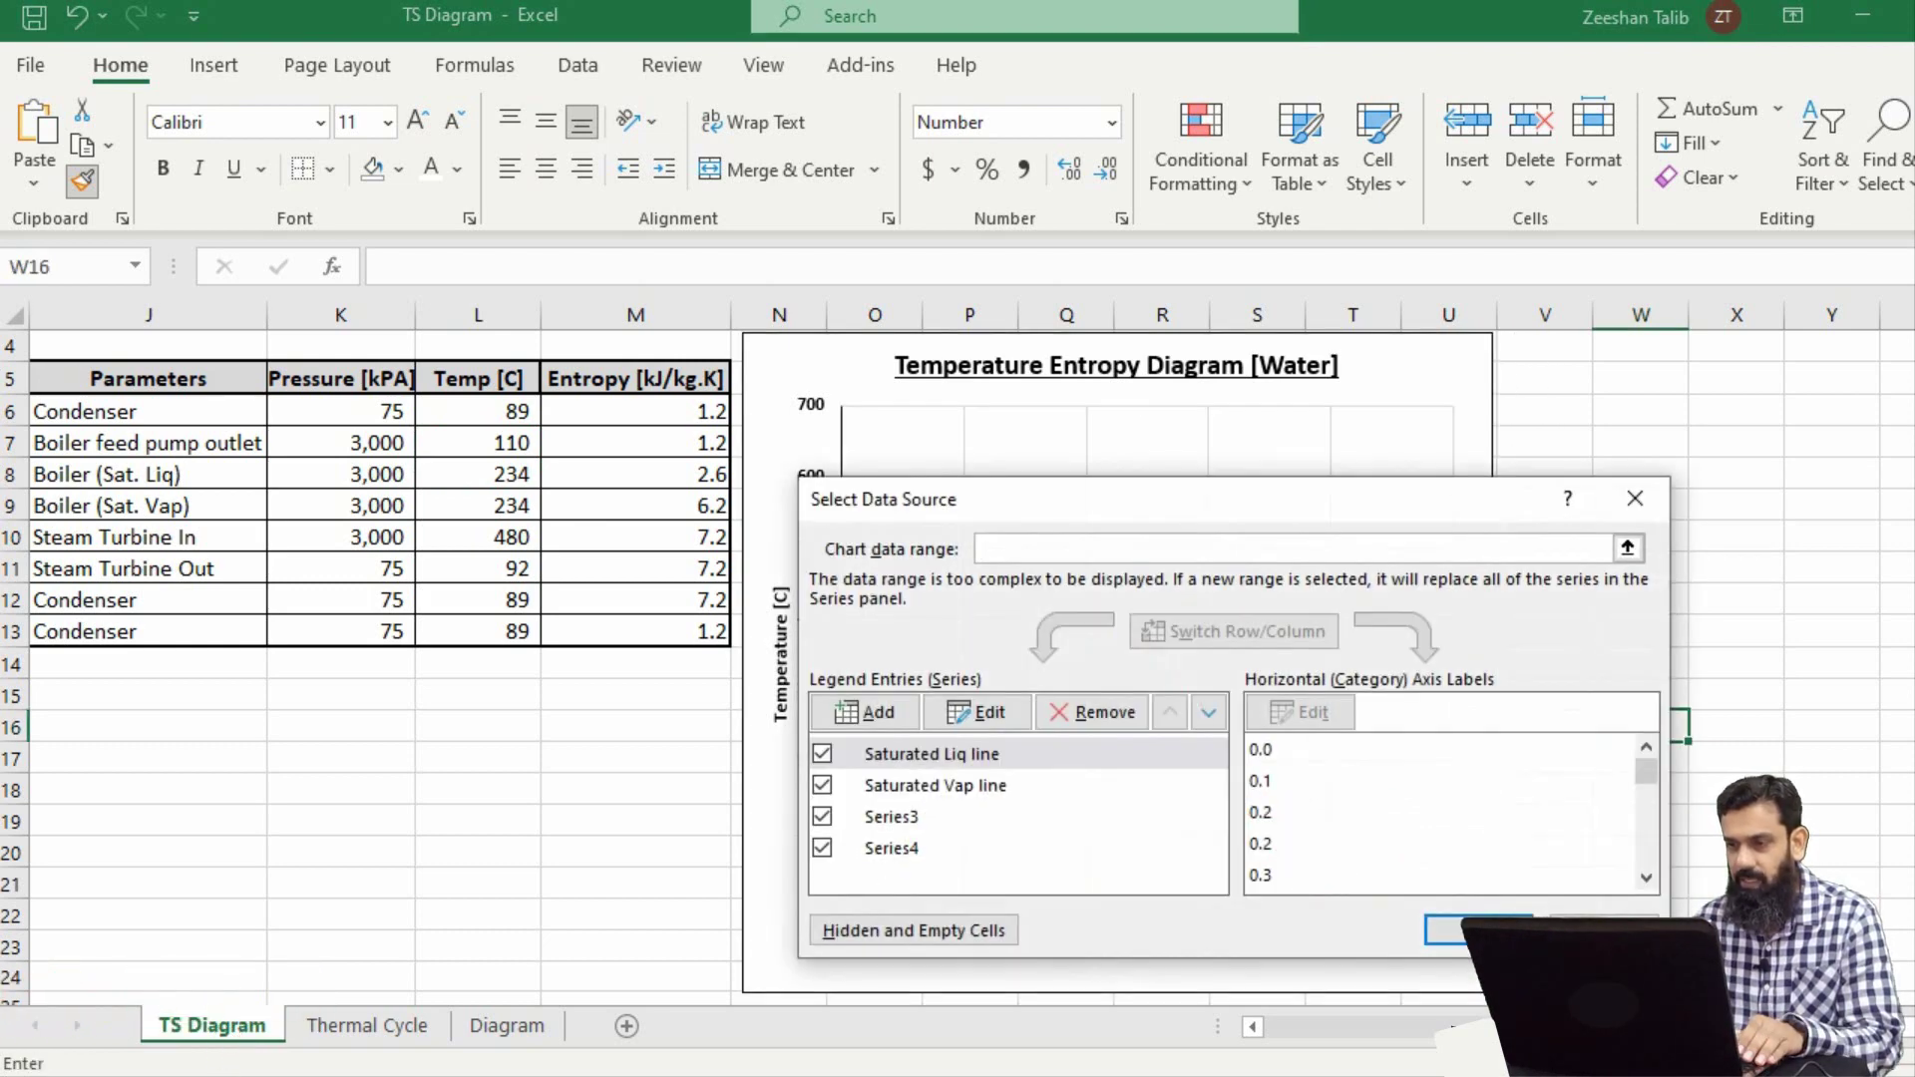
{"action": "left_click", "coordinate": [864, 711]}
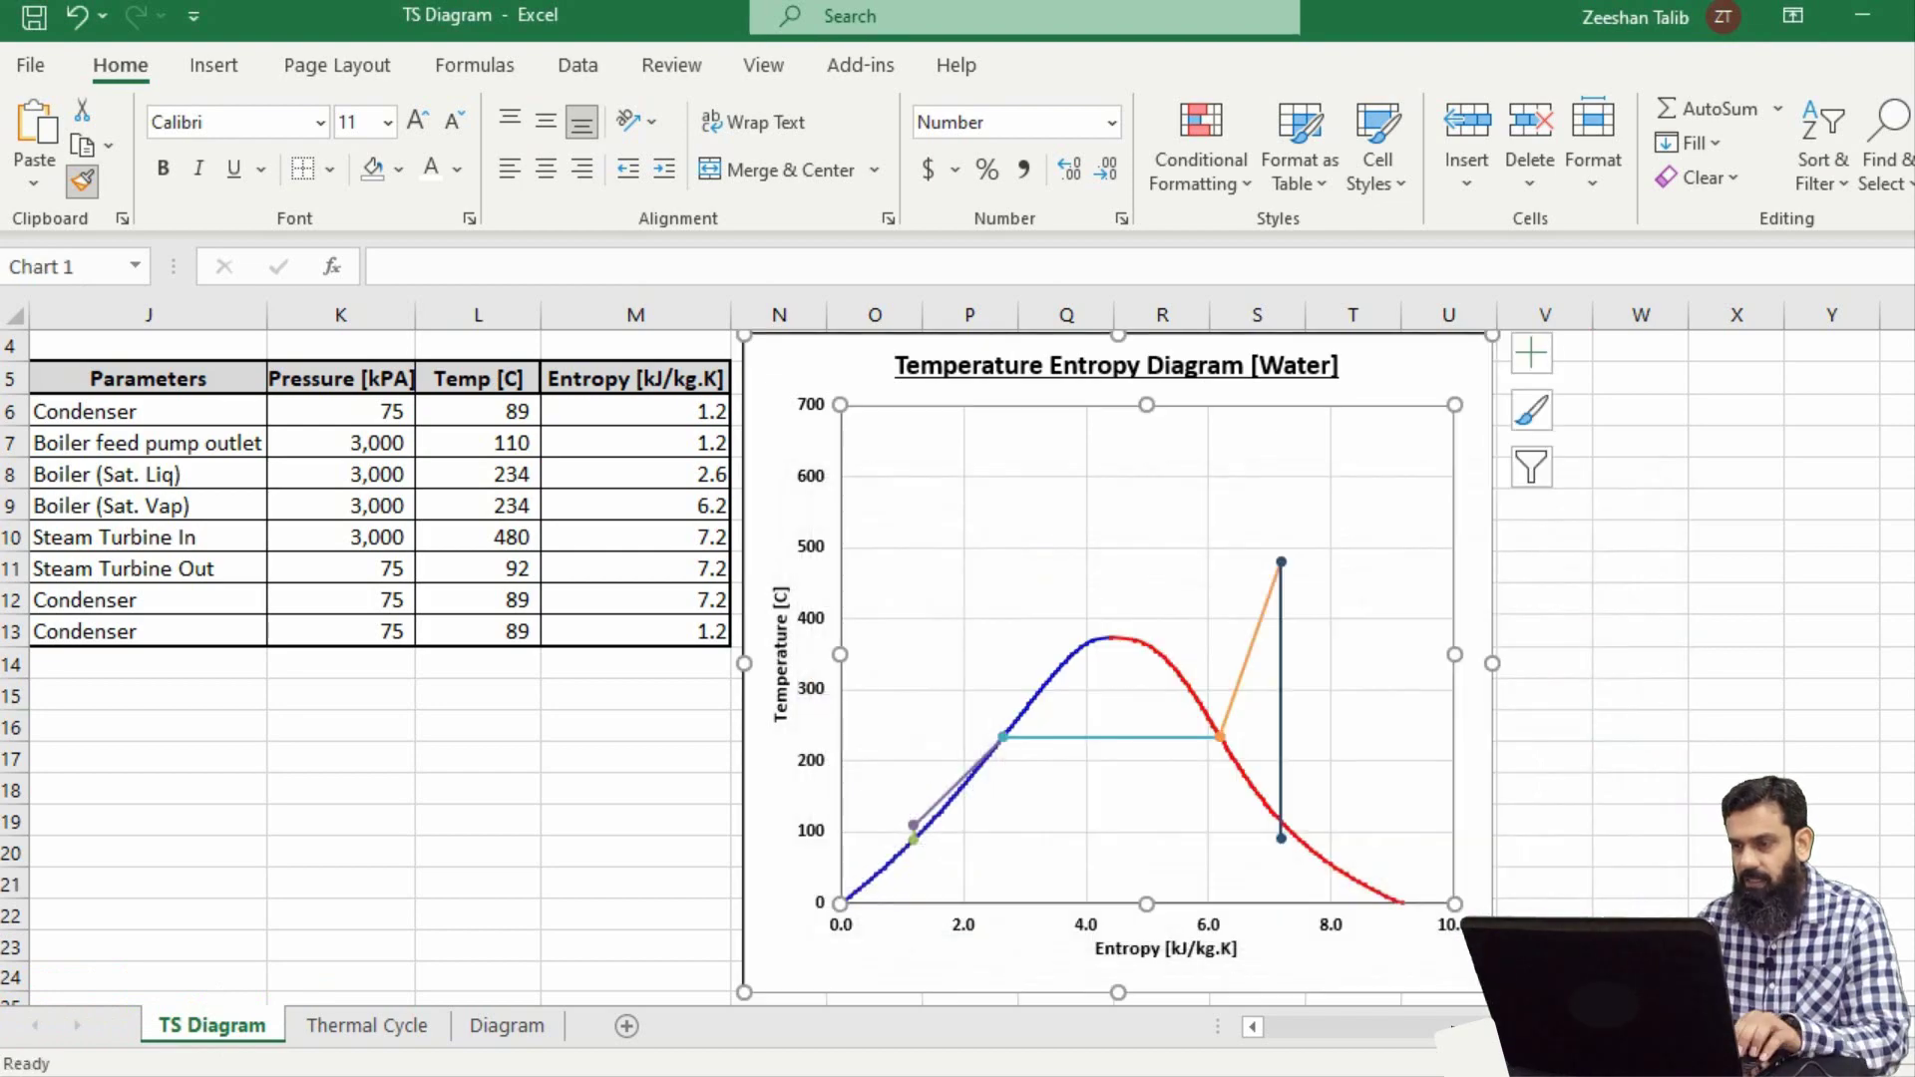
- Add the condenser series to the TS diagram with X values M12:M13 and Y values L12:L13
{"action": "right_click", "coordinate": [1073, 541]}
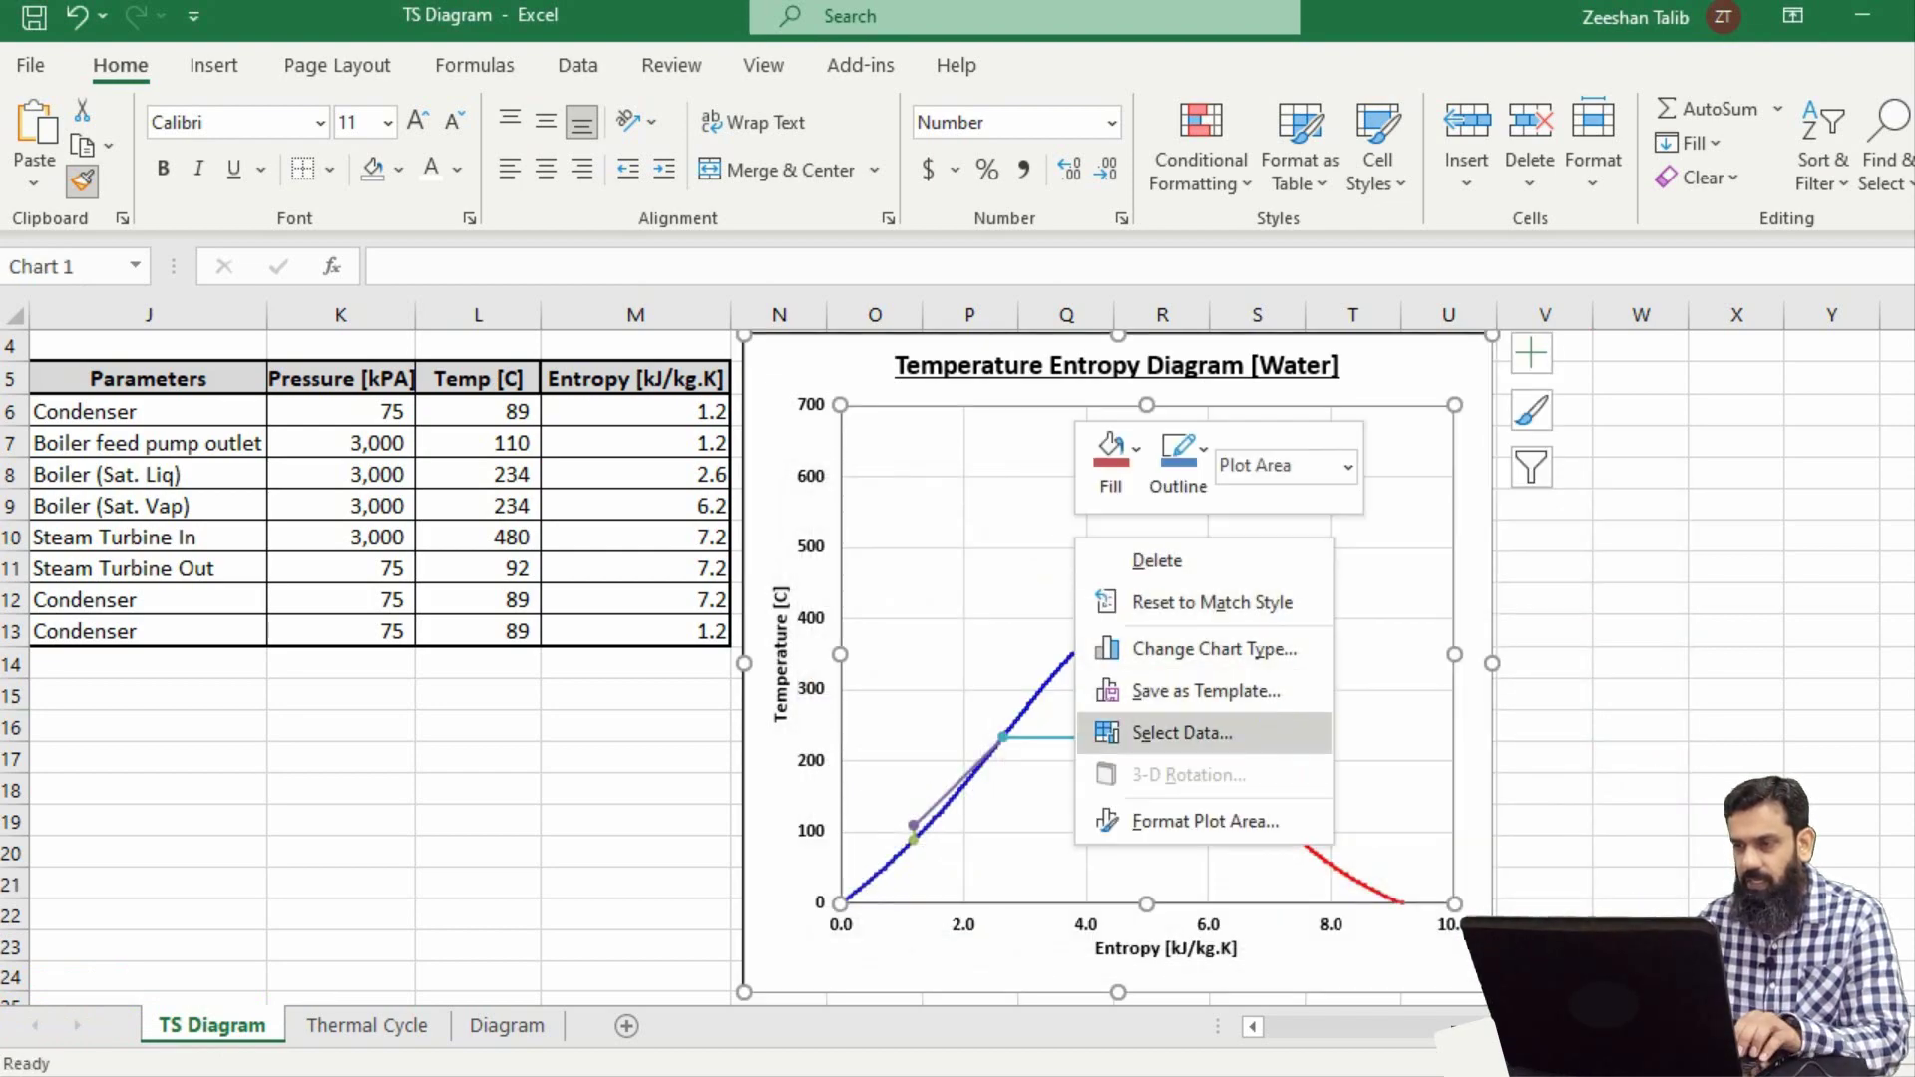
{"action": "left_click", "coordinate": [1127, 732]}
{"action": "left_click", "coordinate": [864, 711]}
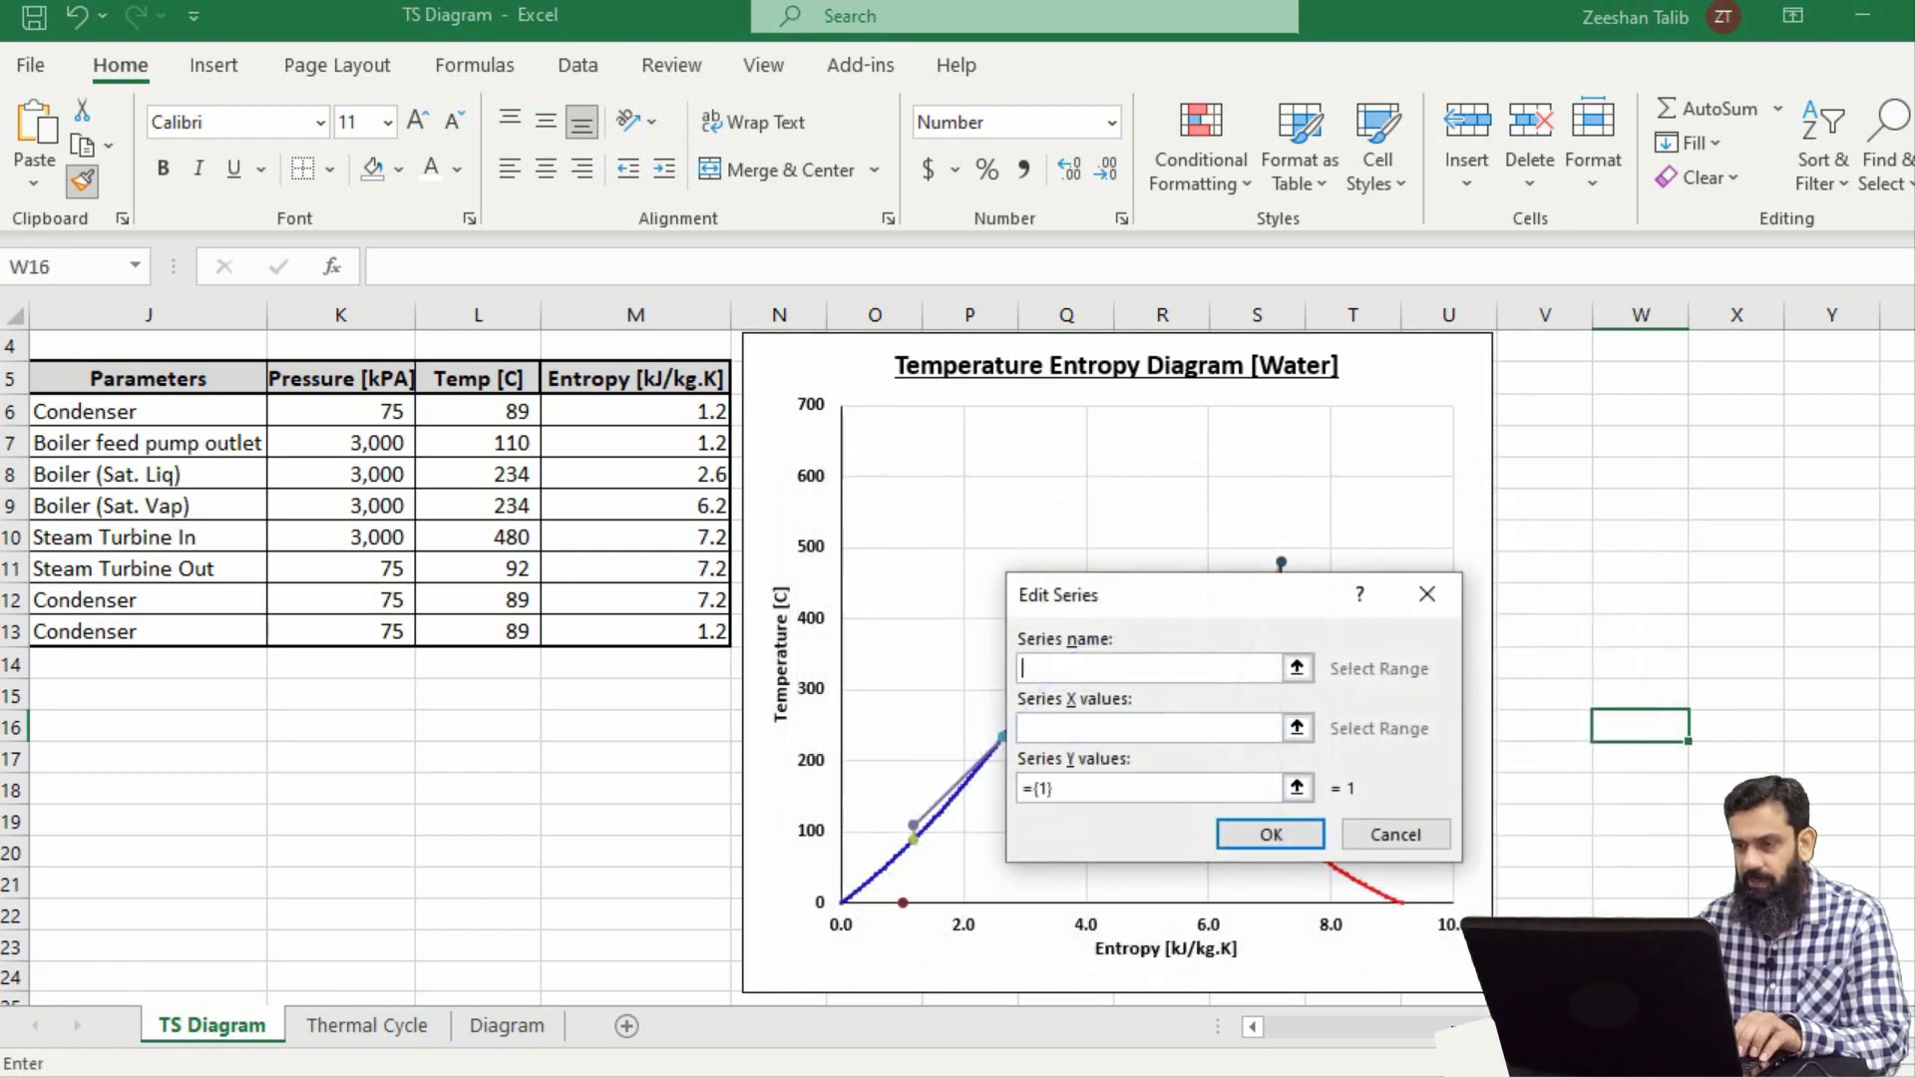
{"action": "type", "text": "="}
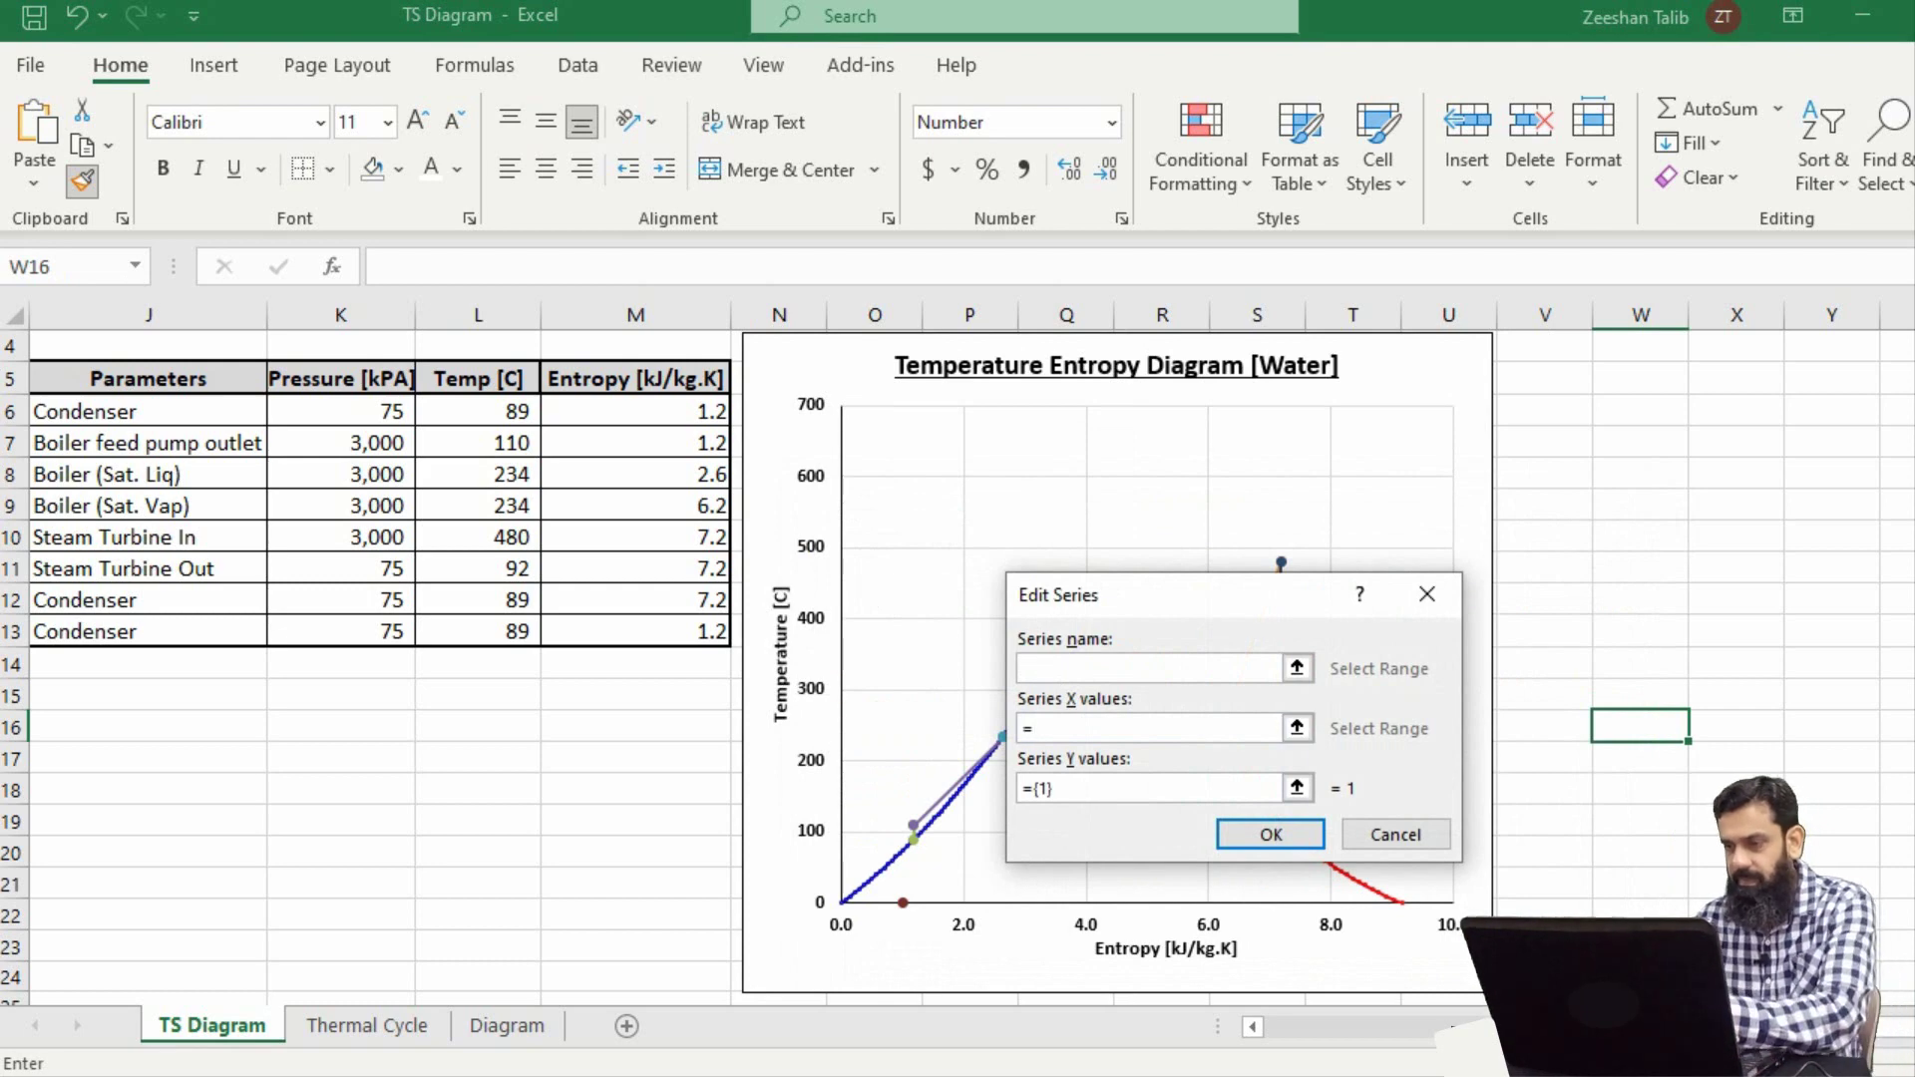
{"action": "left_click_drag", "start_coordinate": [635, 600], "coordinate": [636, 632]}
{"action": "left_click", "coordinate": [1054, 788]}
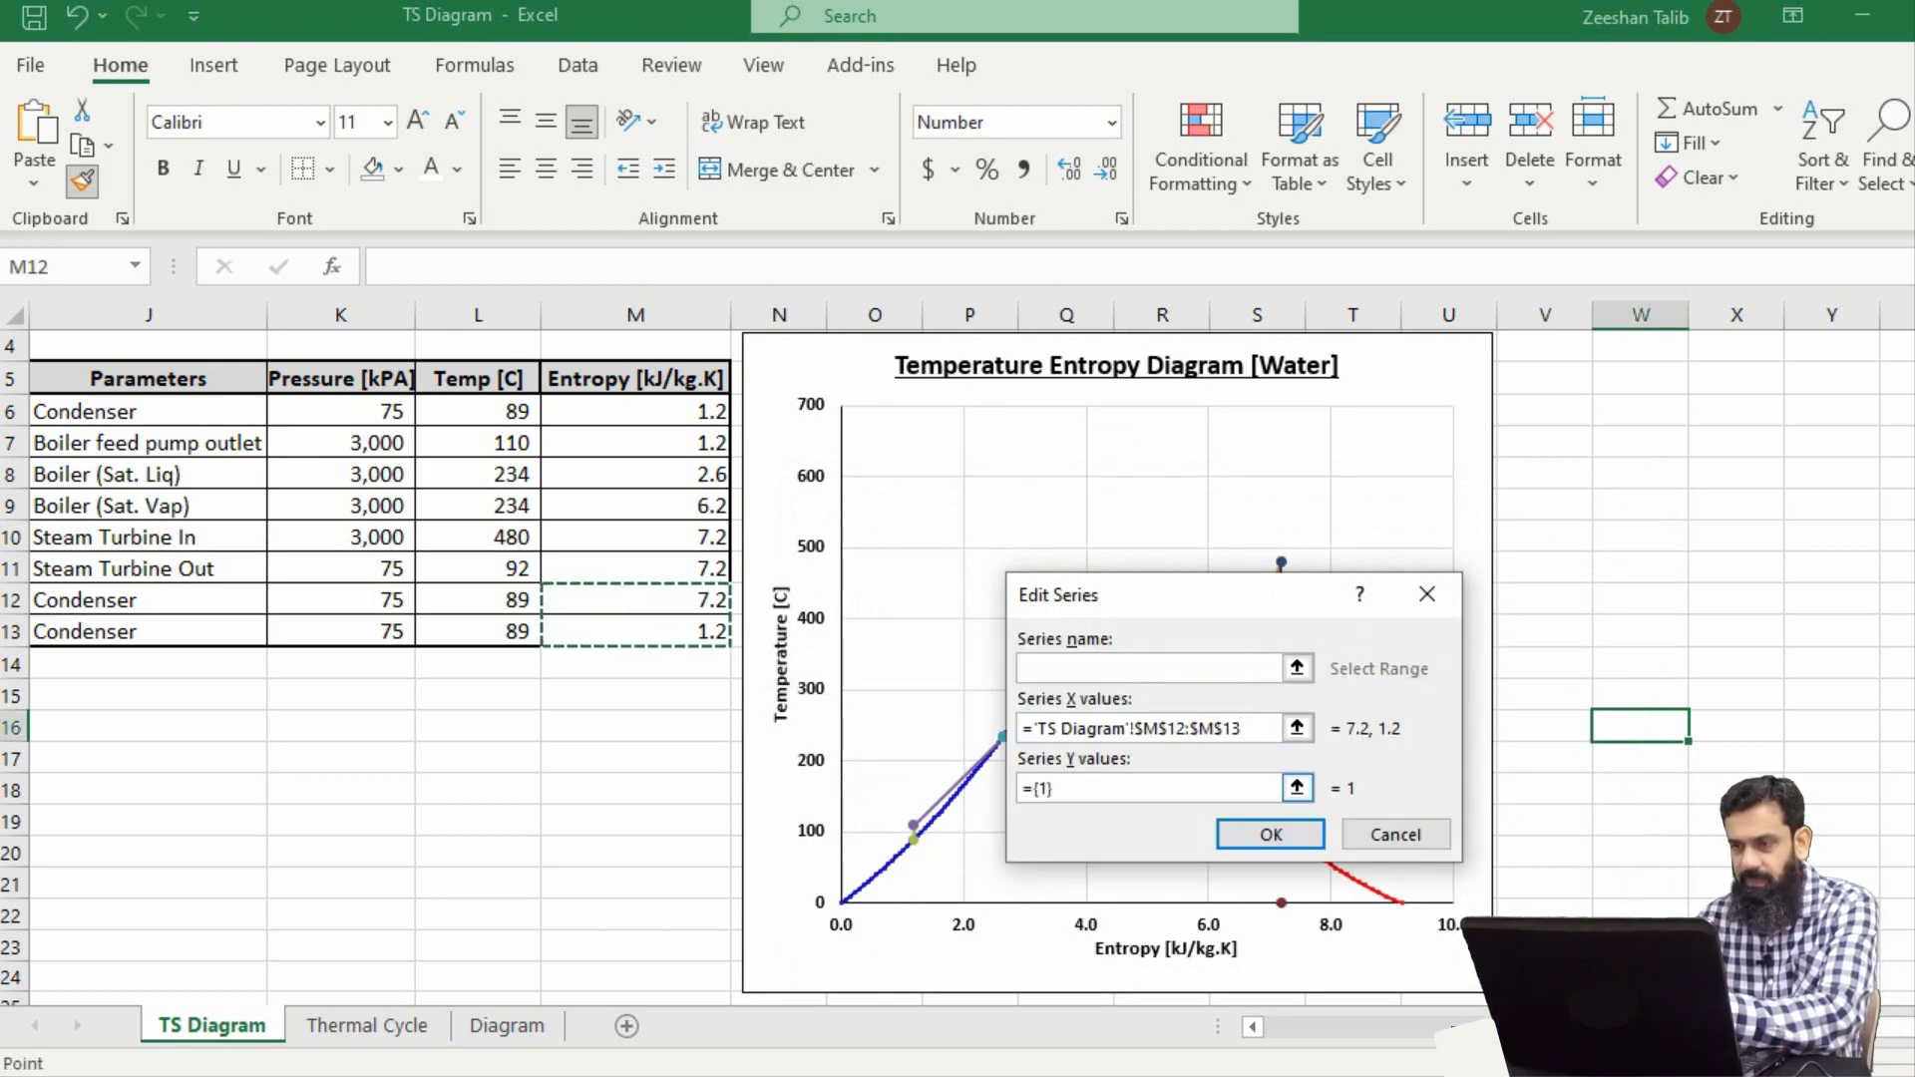
{"action": "key", "text": "BackSpace"}
{"action": "key", "text": "BackSpace"}
{"action": "key", "text": "BackSpace"}
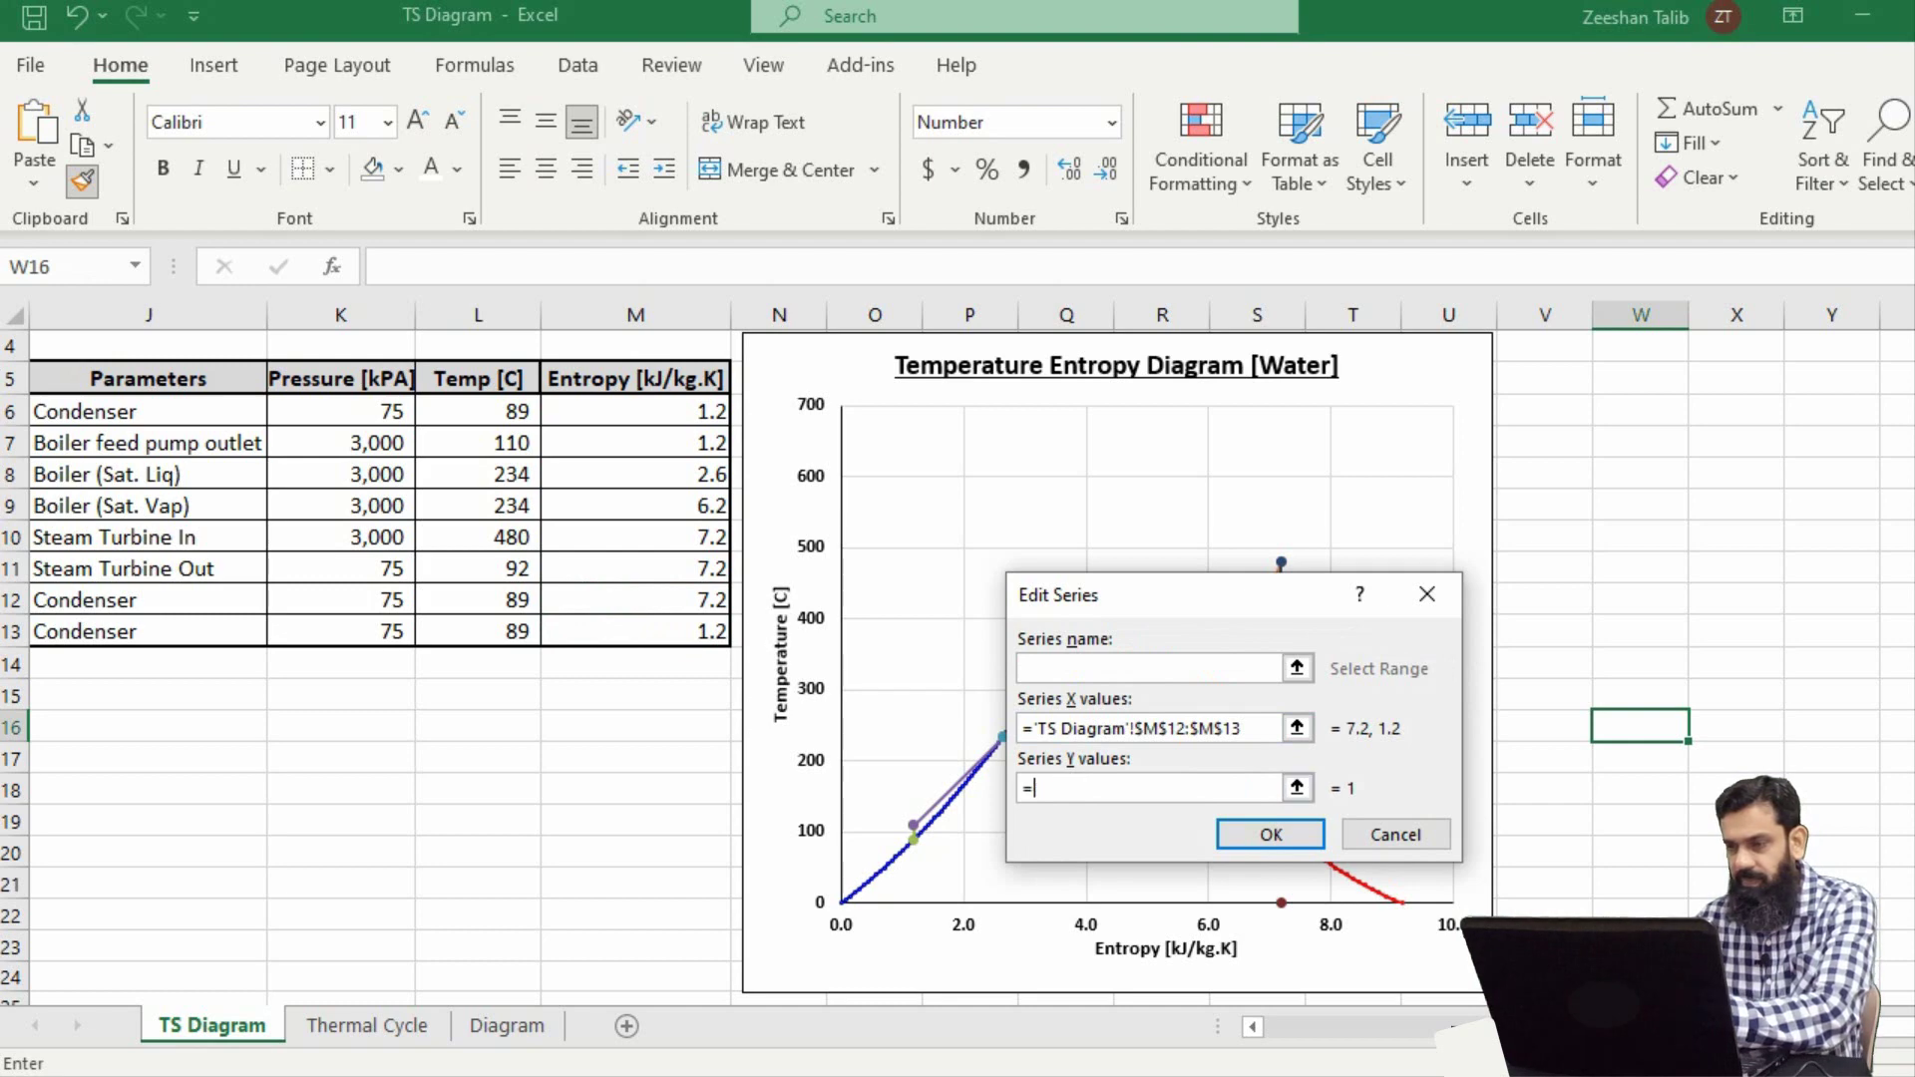
{"action": "left_click_drag", "start_coordinate": [478, 600], "coordinate": [479, 631]}
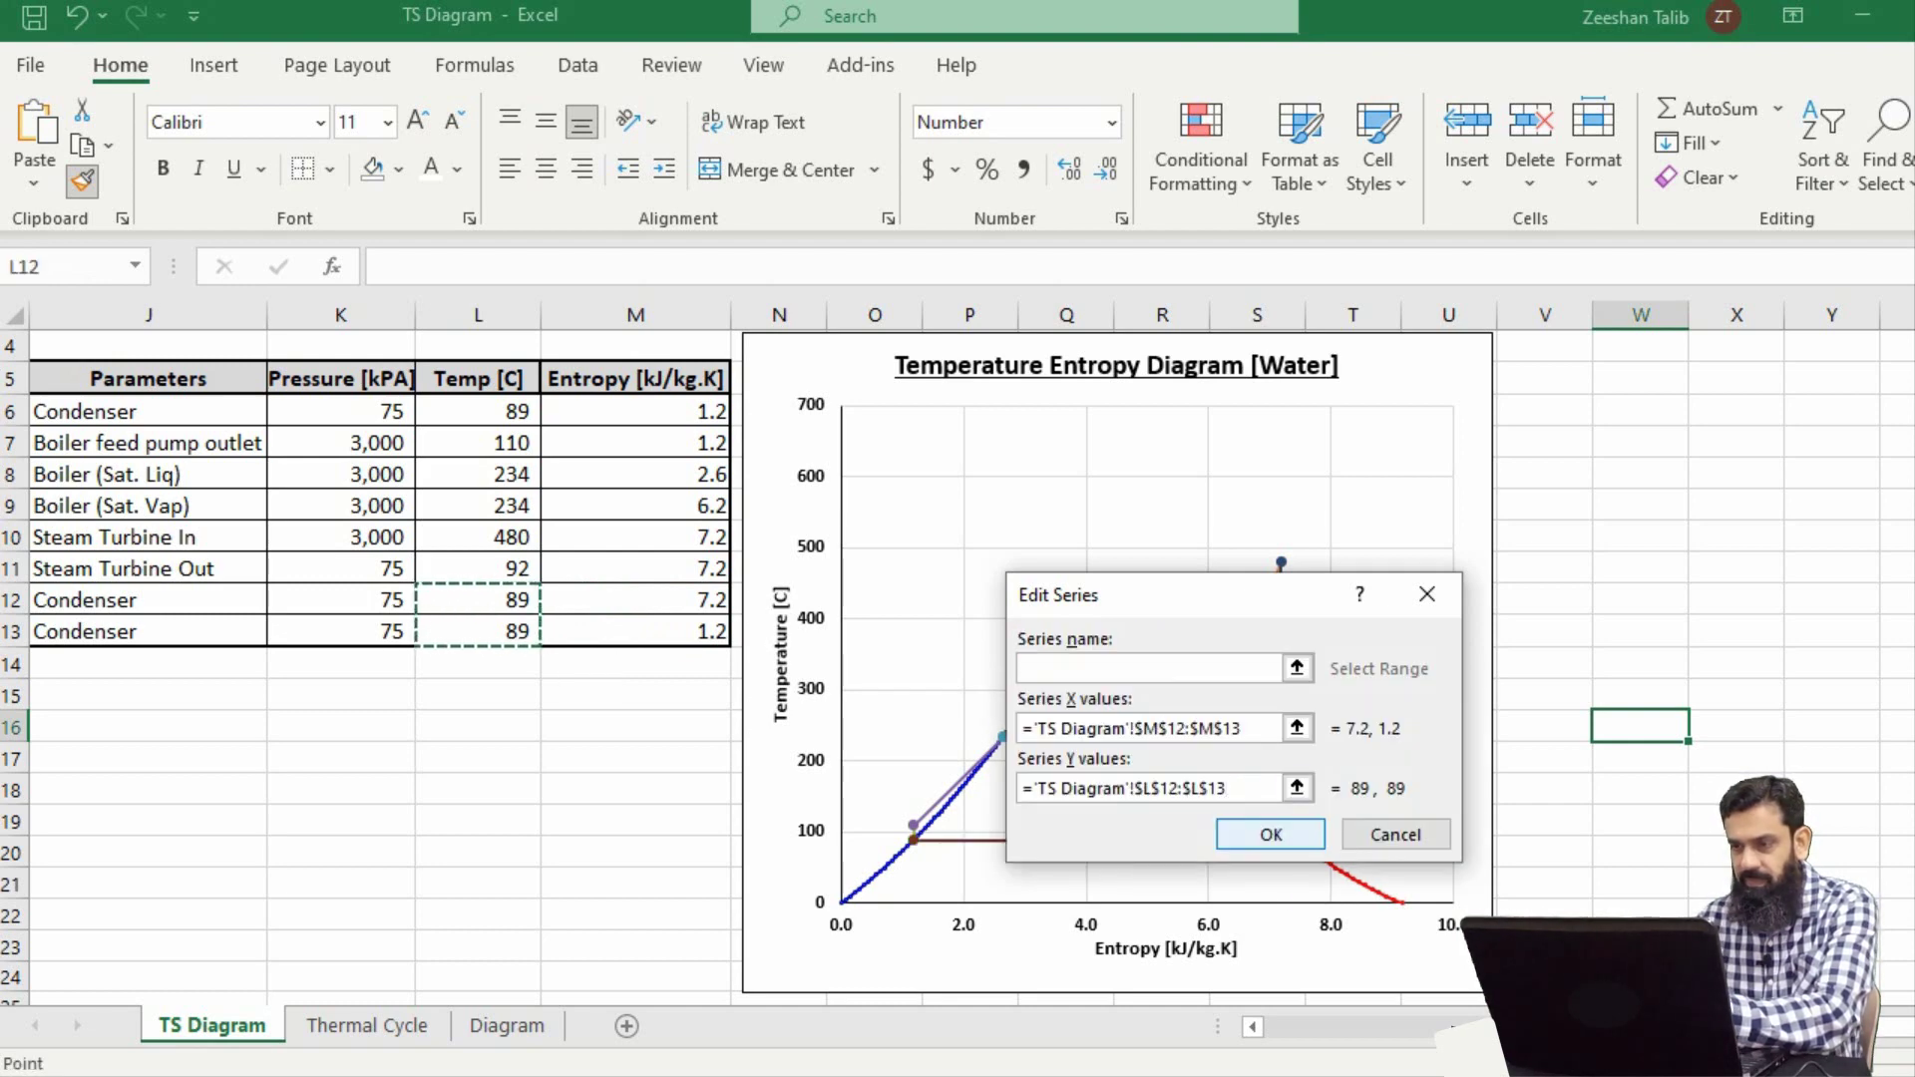
{"action": "left_click", "coordinate": [1270, 834]}
{"action": "left_click", "coordinate": [1477, 926]}
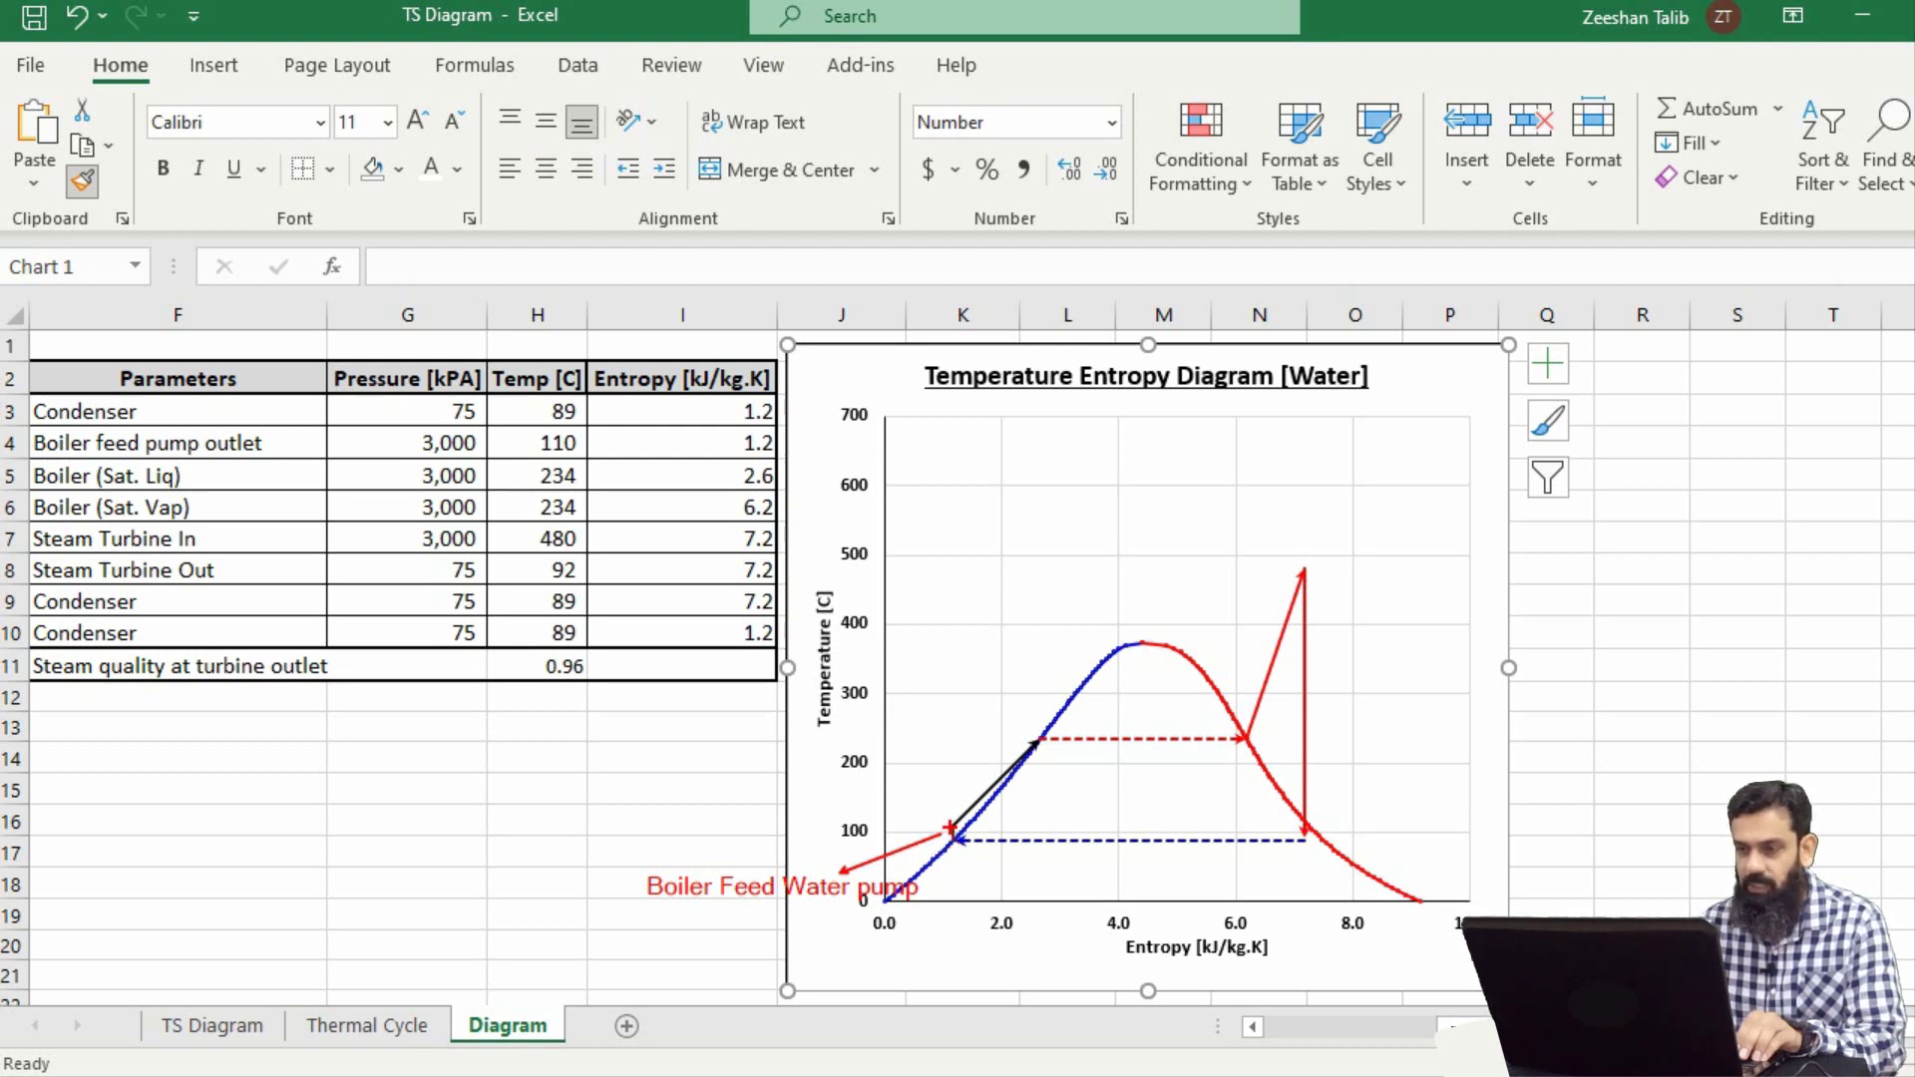
- Annotate the segment from the feed pump outlet to the saturated liquid point with an arrow and the label "Eco+Furnace"
{"action": "left_click_drag", "start_coordinate": [976, 794], "coordinate": [939, 736]}
{"action": "type", "text": "tEco"}
{"action": "type", "text": "+Furnace"}
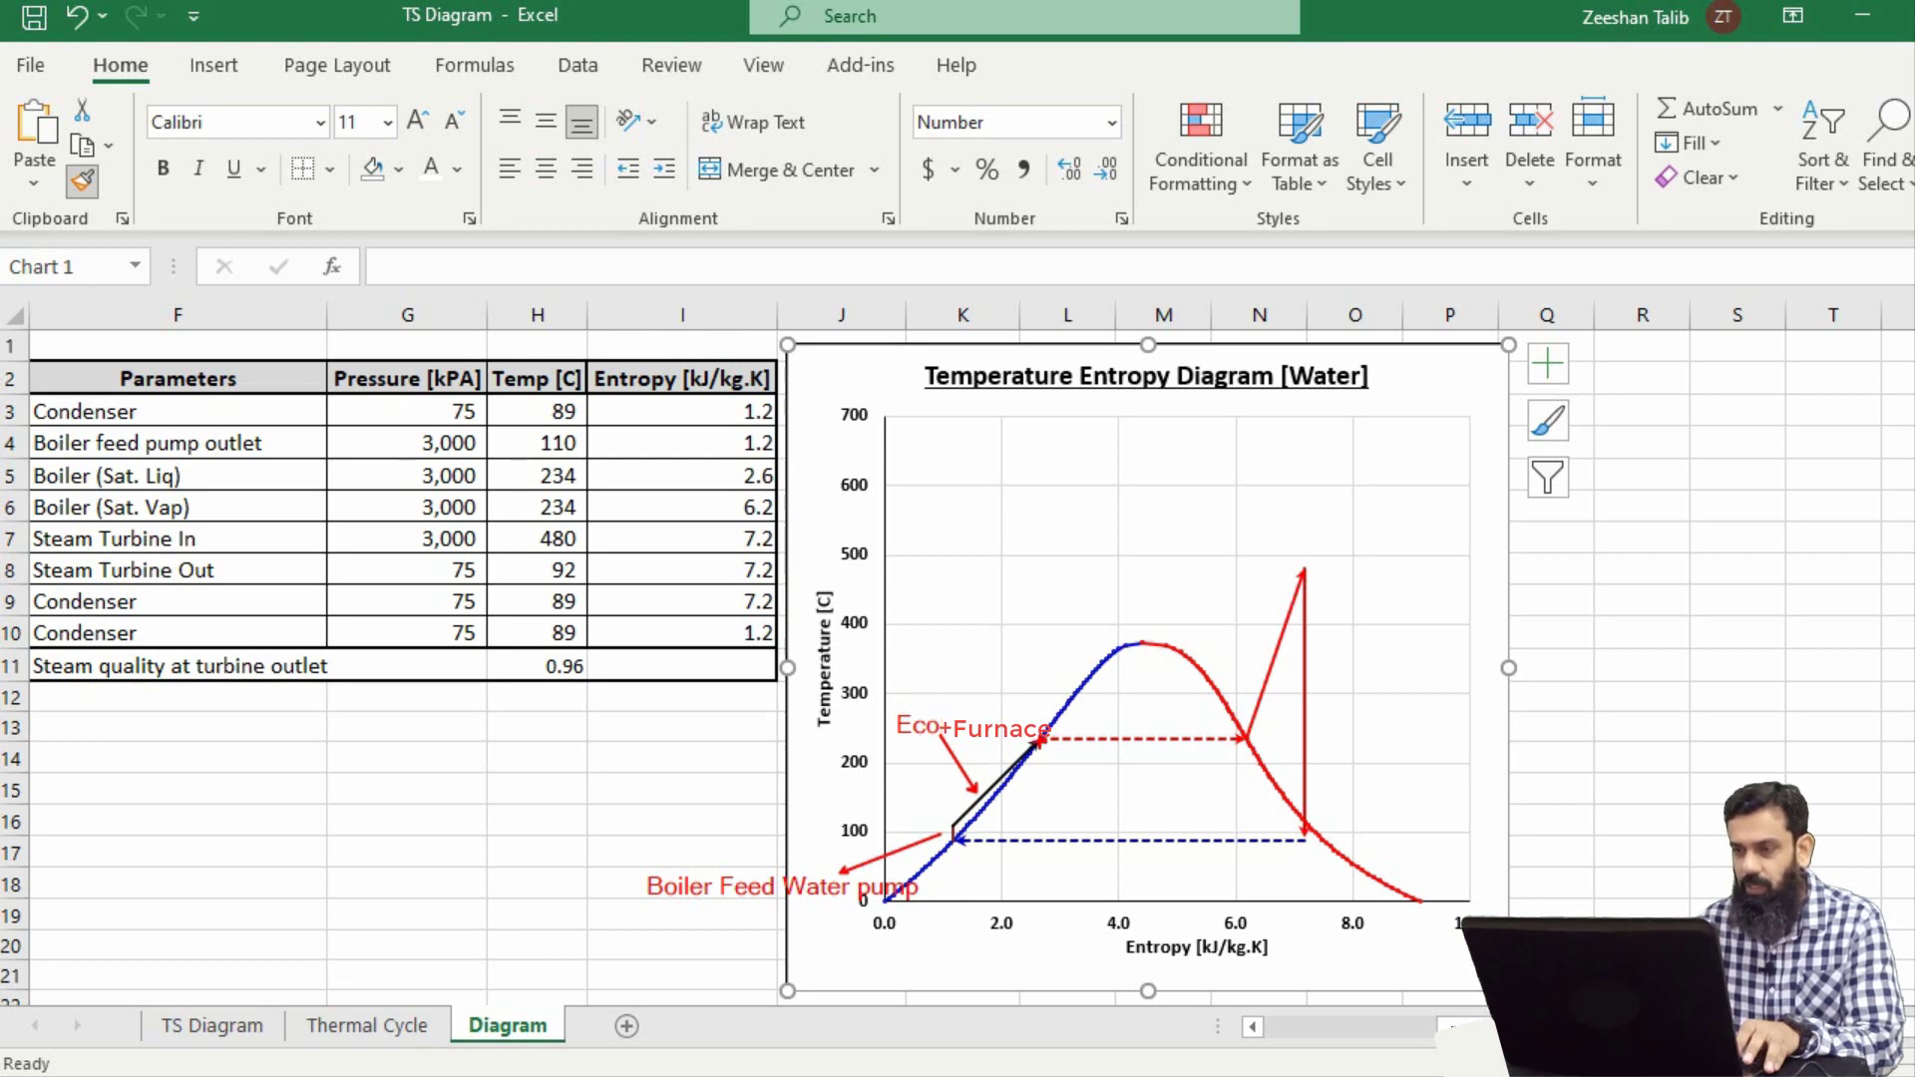
- Annotate the dashed boiling line under the dome with an arrow and the label "Sat Liq into Sat Vap state"
{"action": "left_click_drag", "start_coordinate": [1048, 613], "coordinate": [1104, 728]}
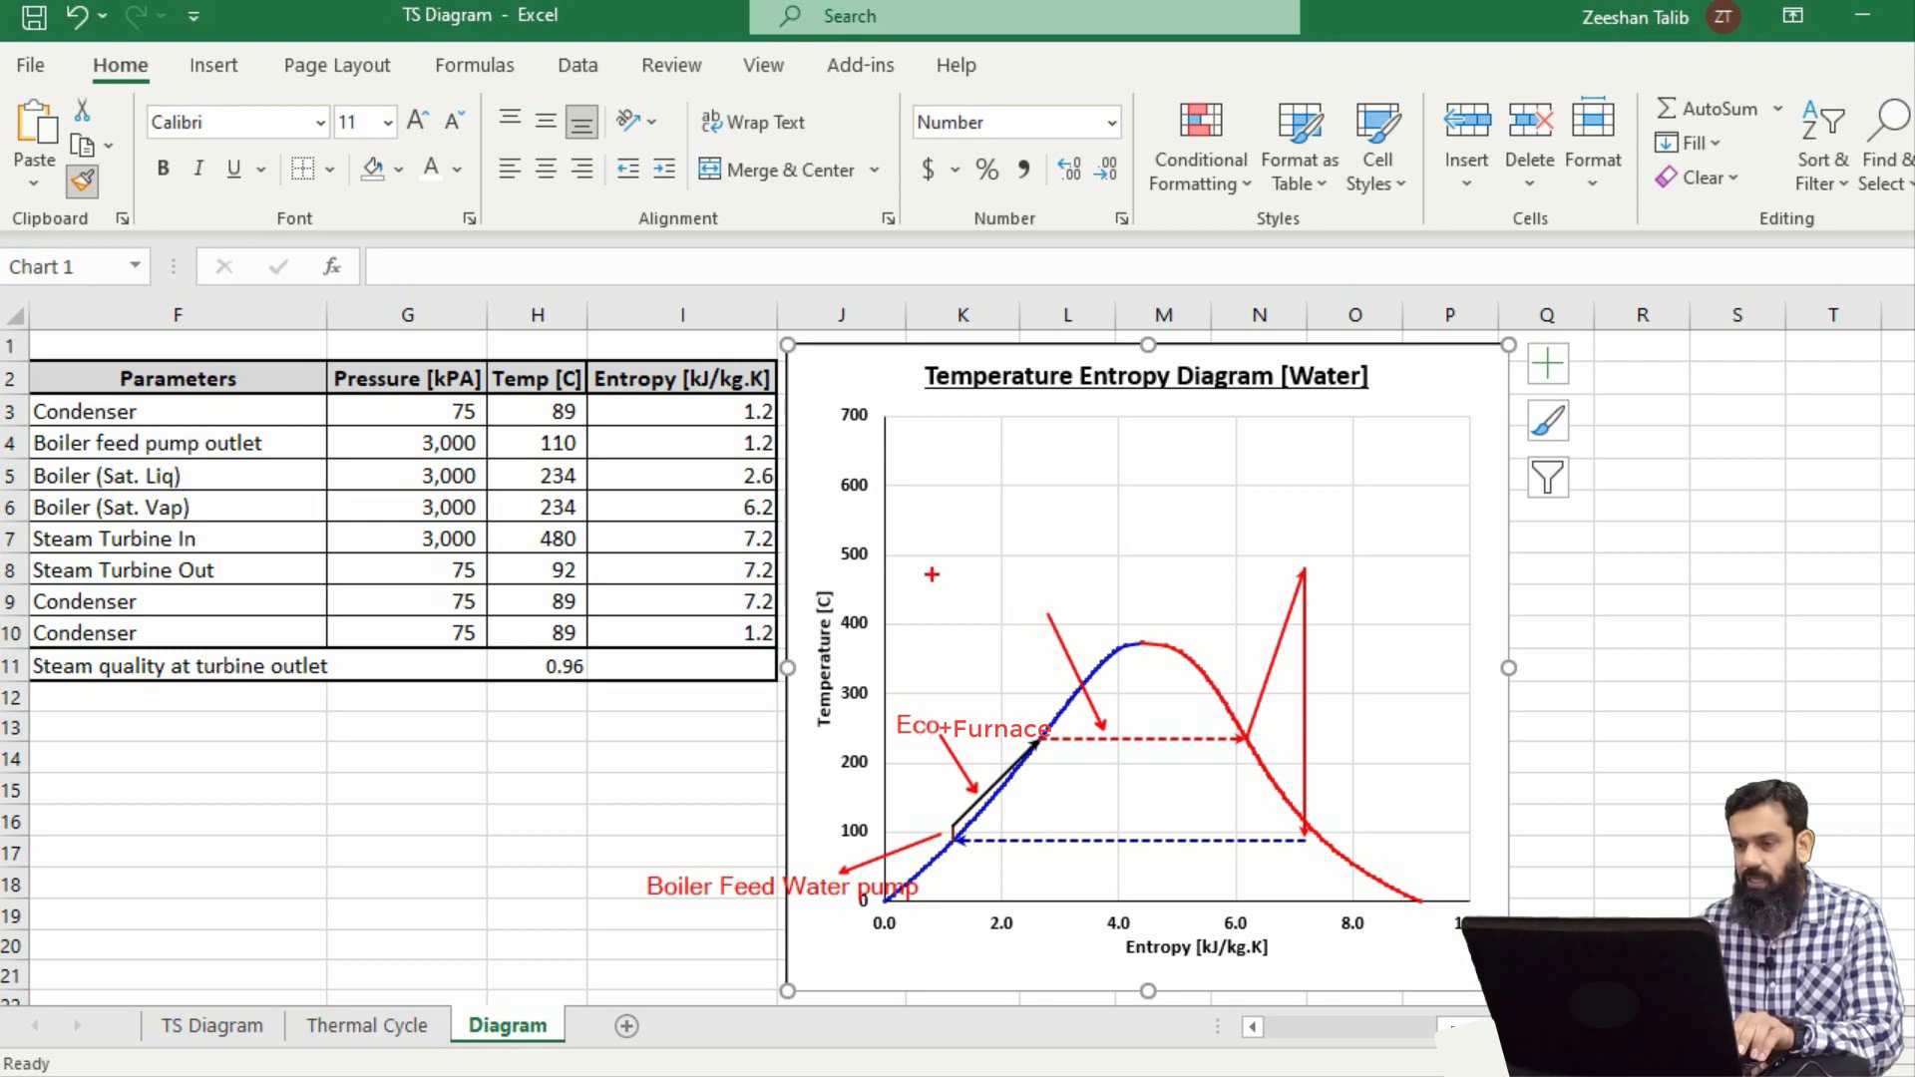
{"action": "type", "text": "tSa"}
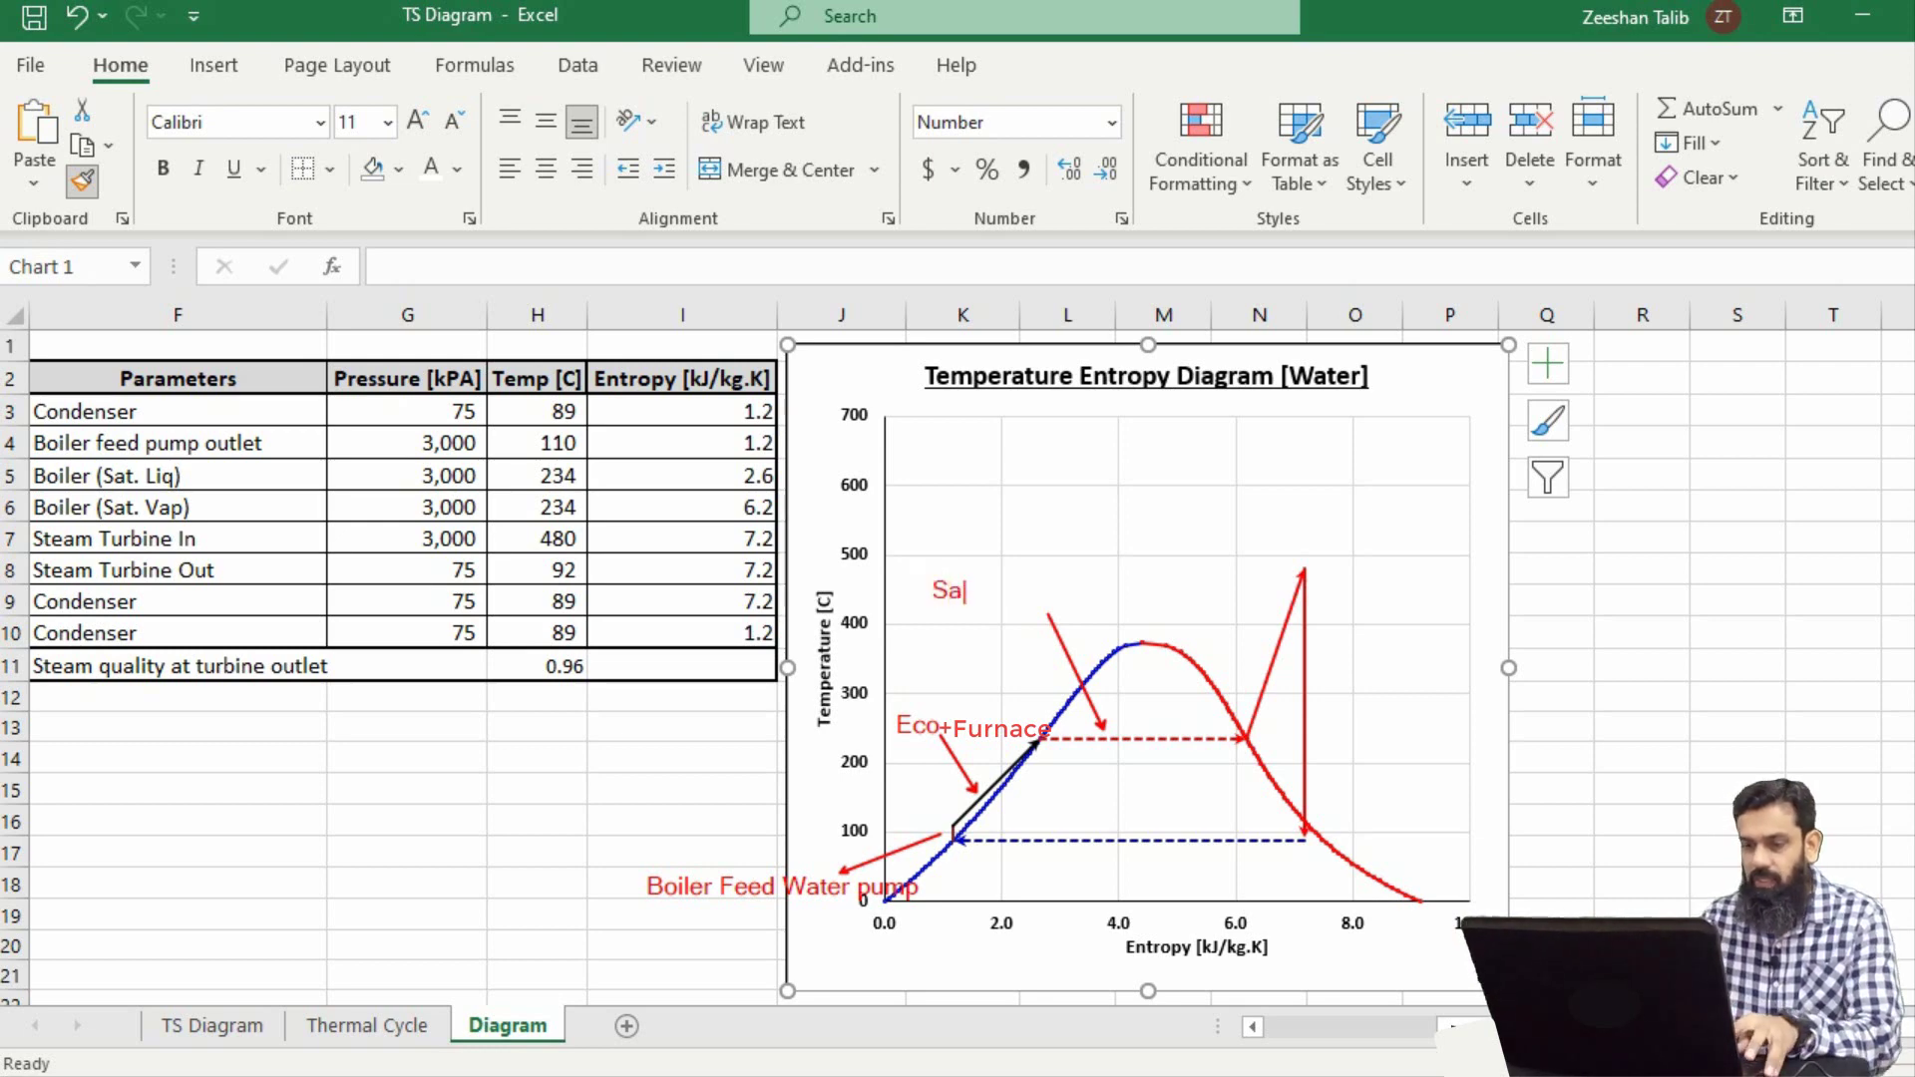
{"action": "type", "text": "t Liq"}
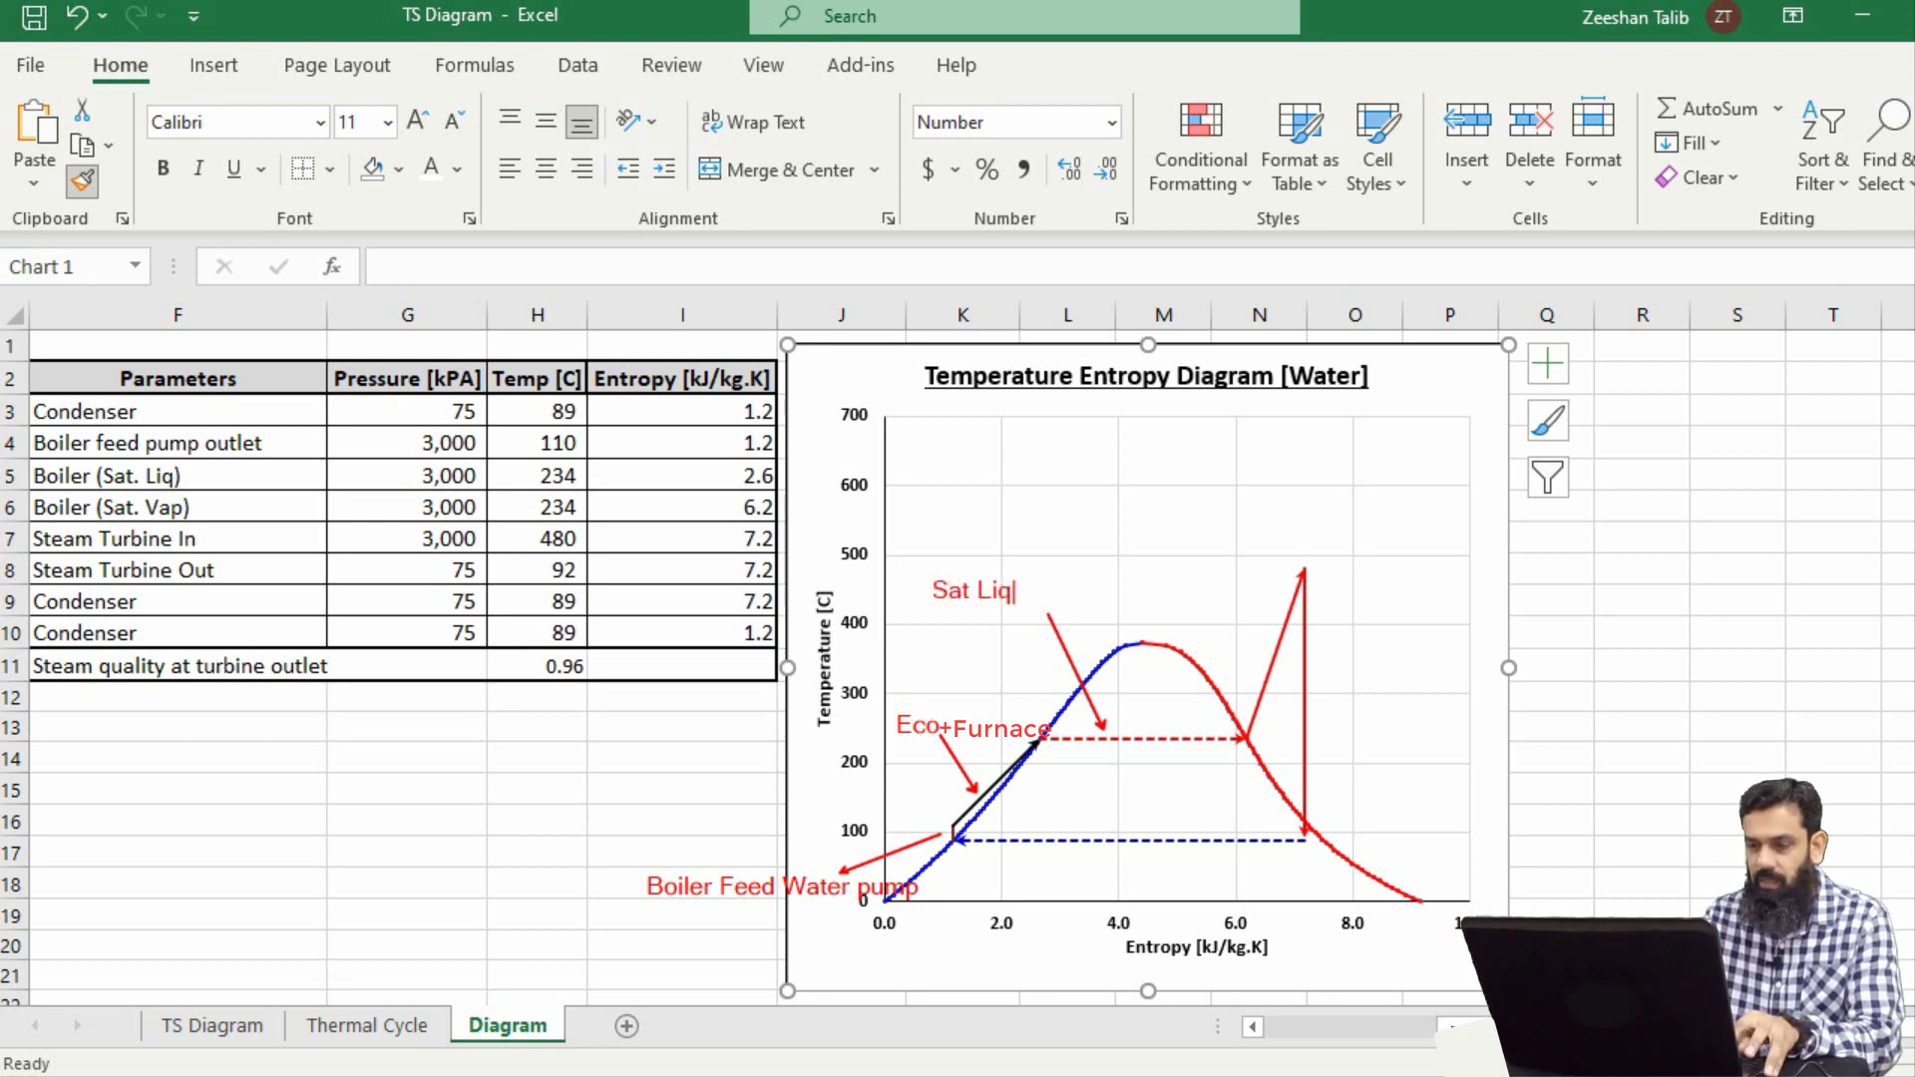
{"action": "type", "text": " into Sat Vap"}
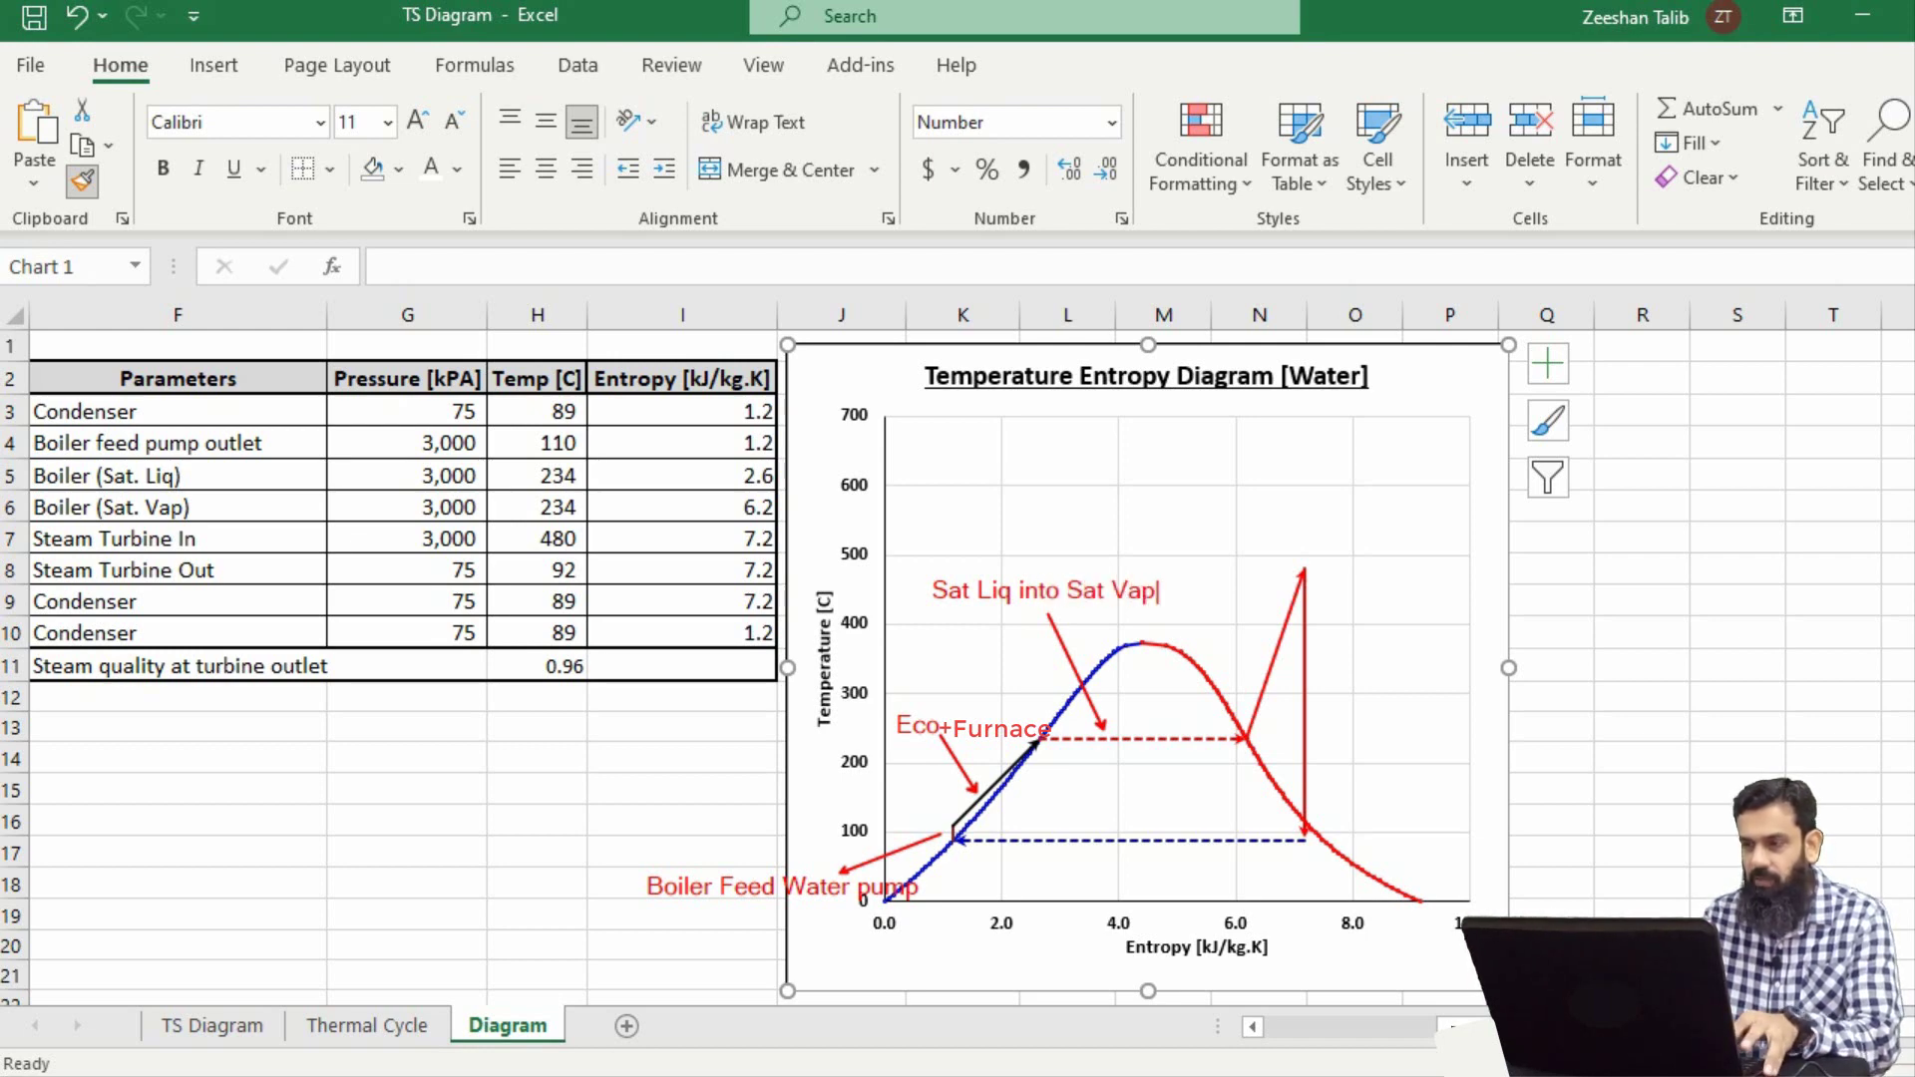
{"action": "type", "text": " state"}
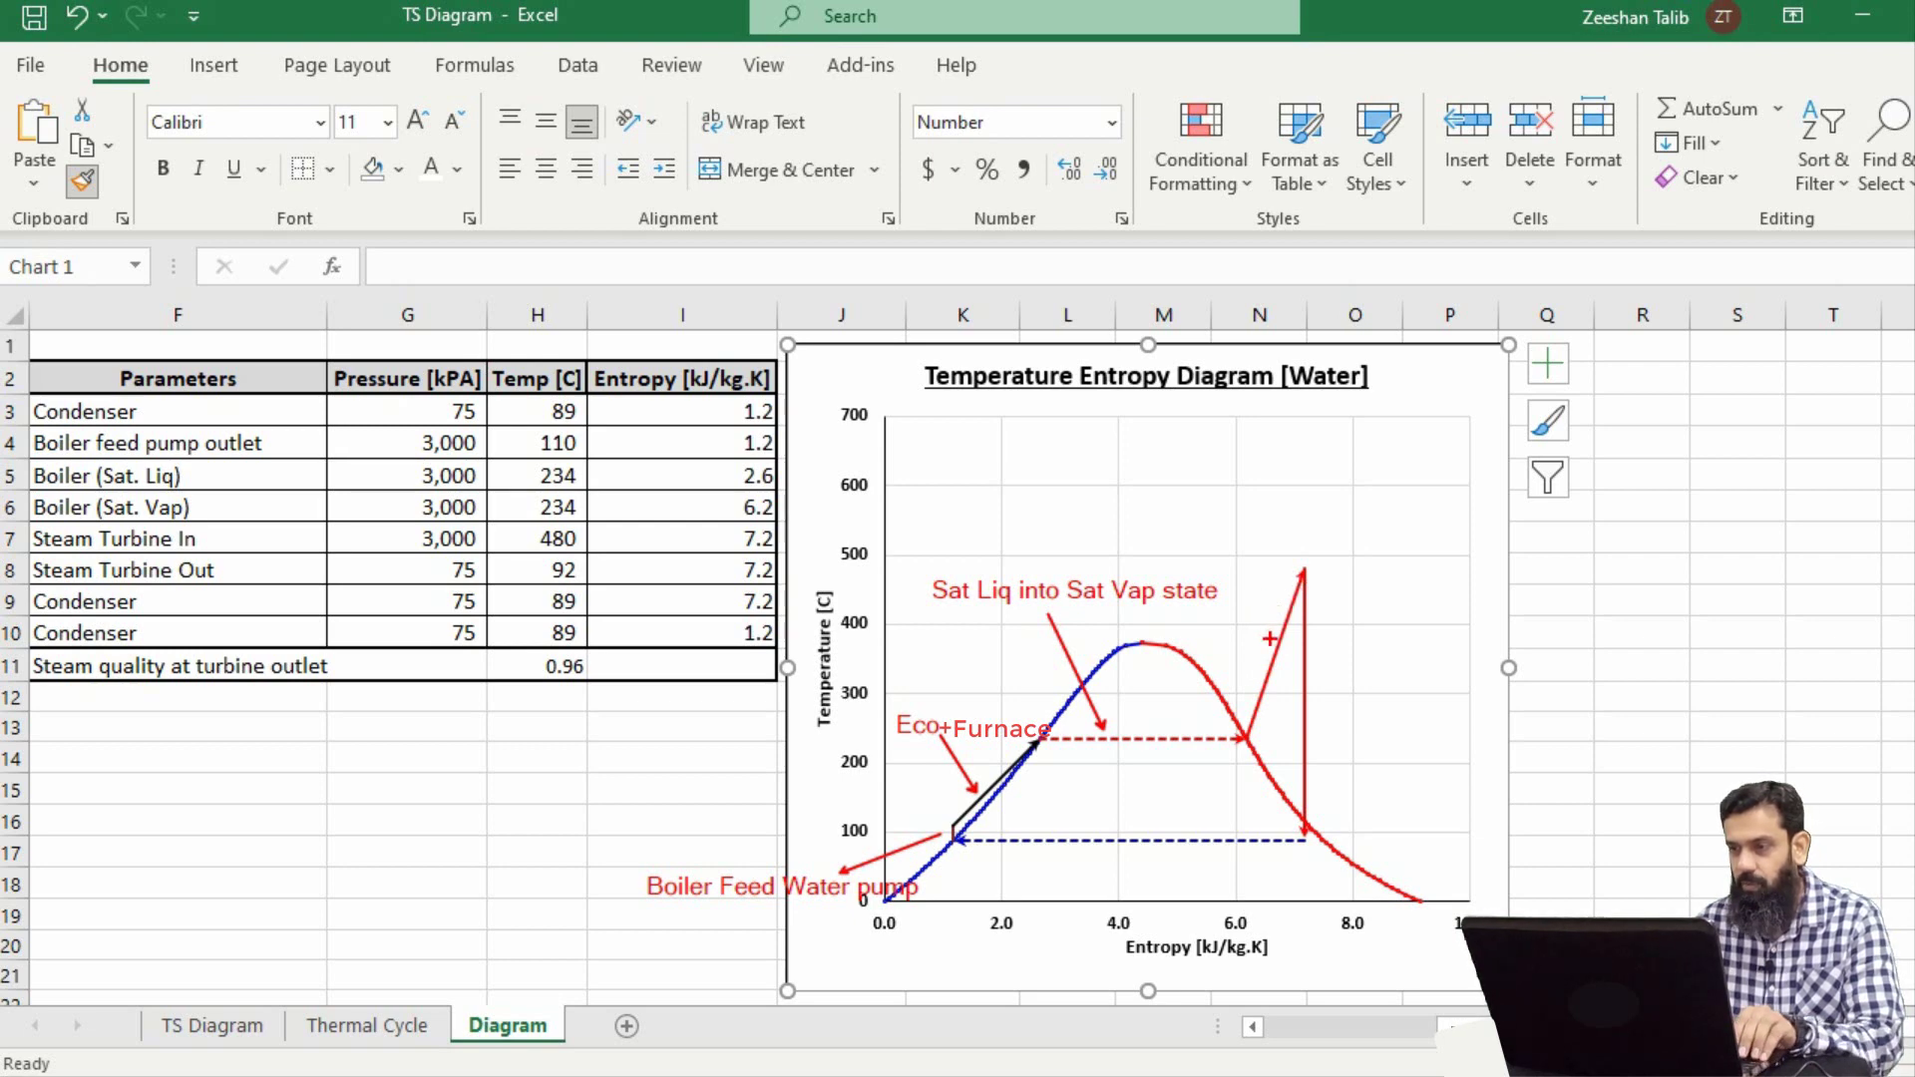
- Label the vertical expansion line "Turbine Work" and mark the steam quality value at the turbine outlet
{"action": "type", "text": "t"}
{"action": "type", "text": "Turbin"}
{"action": "type", "text": "e Work"}
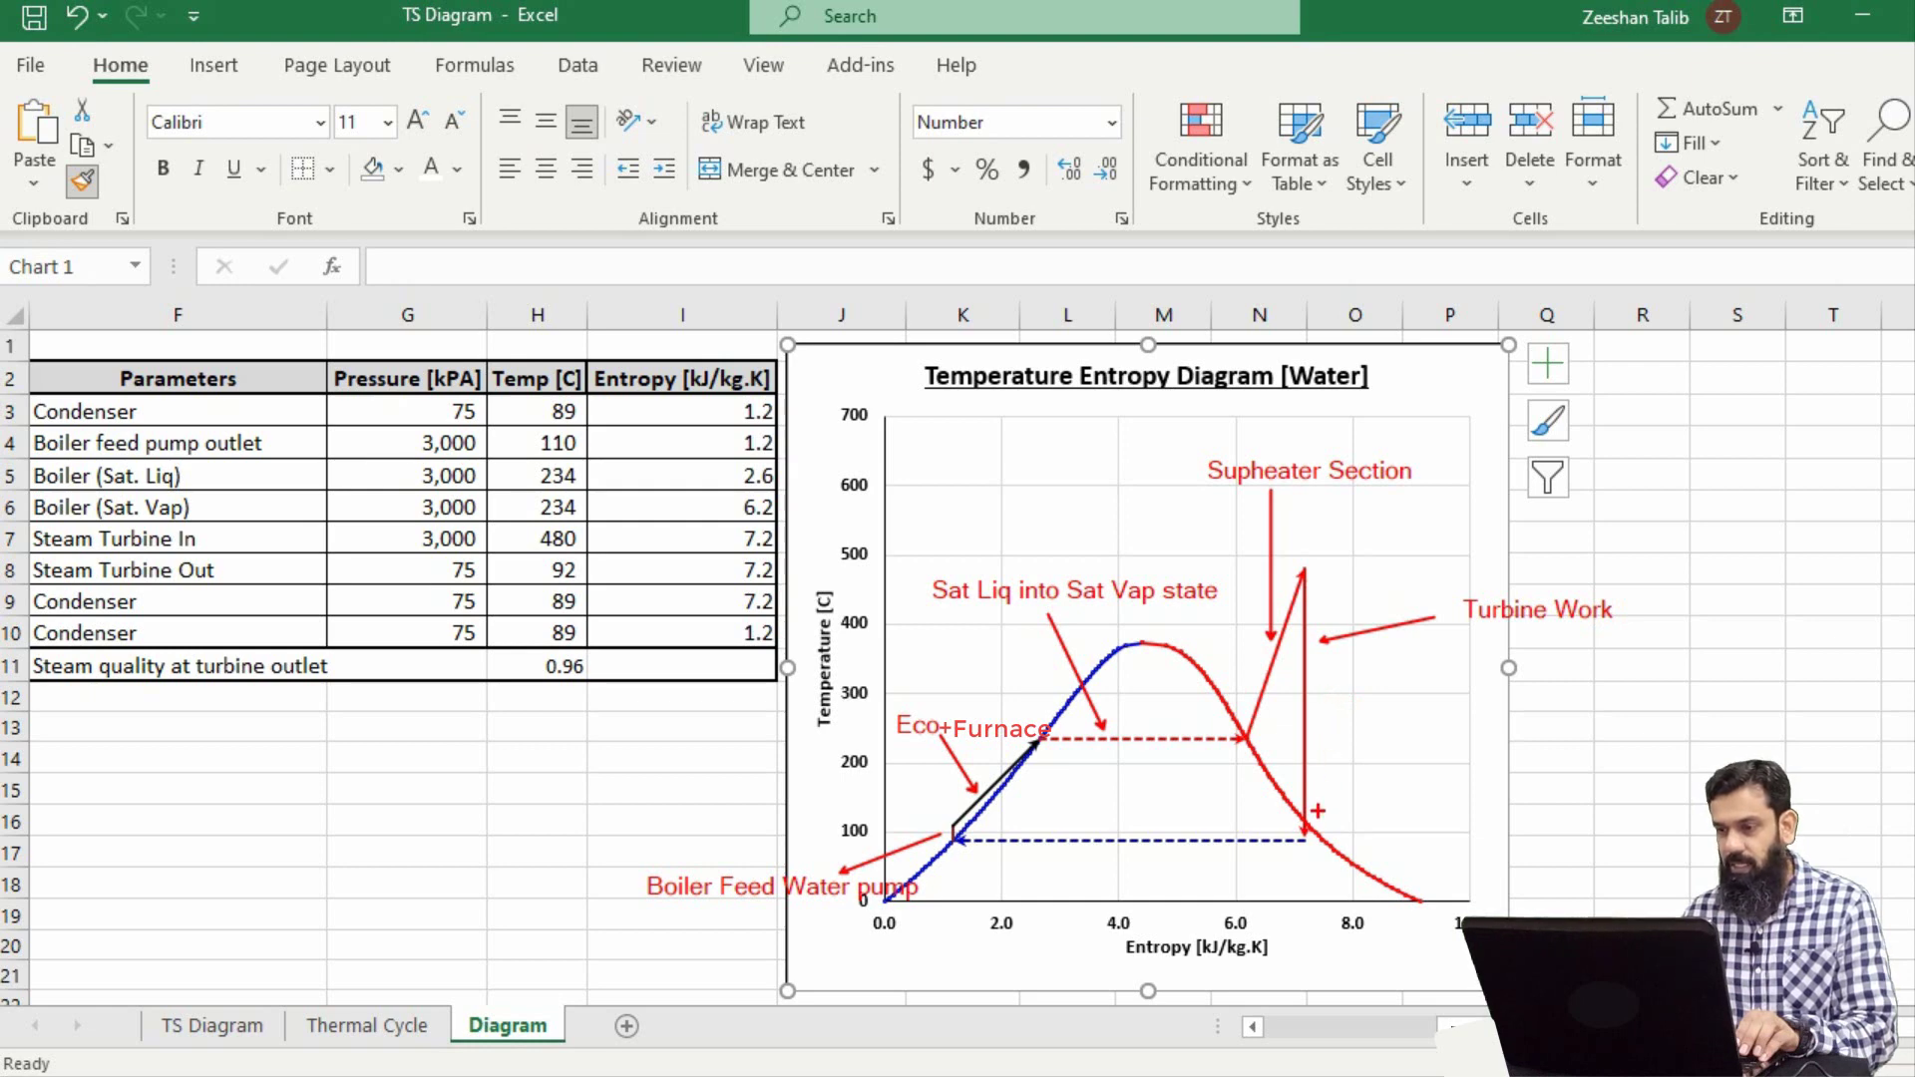
{"action": "left_click_drag", "start_coordinate": [529, 655], "coordinate": [613, 678]}
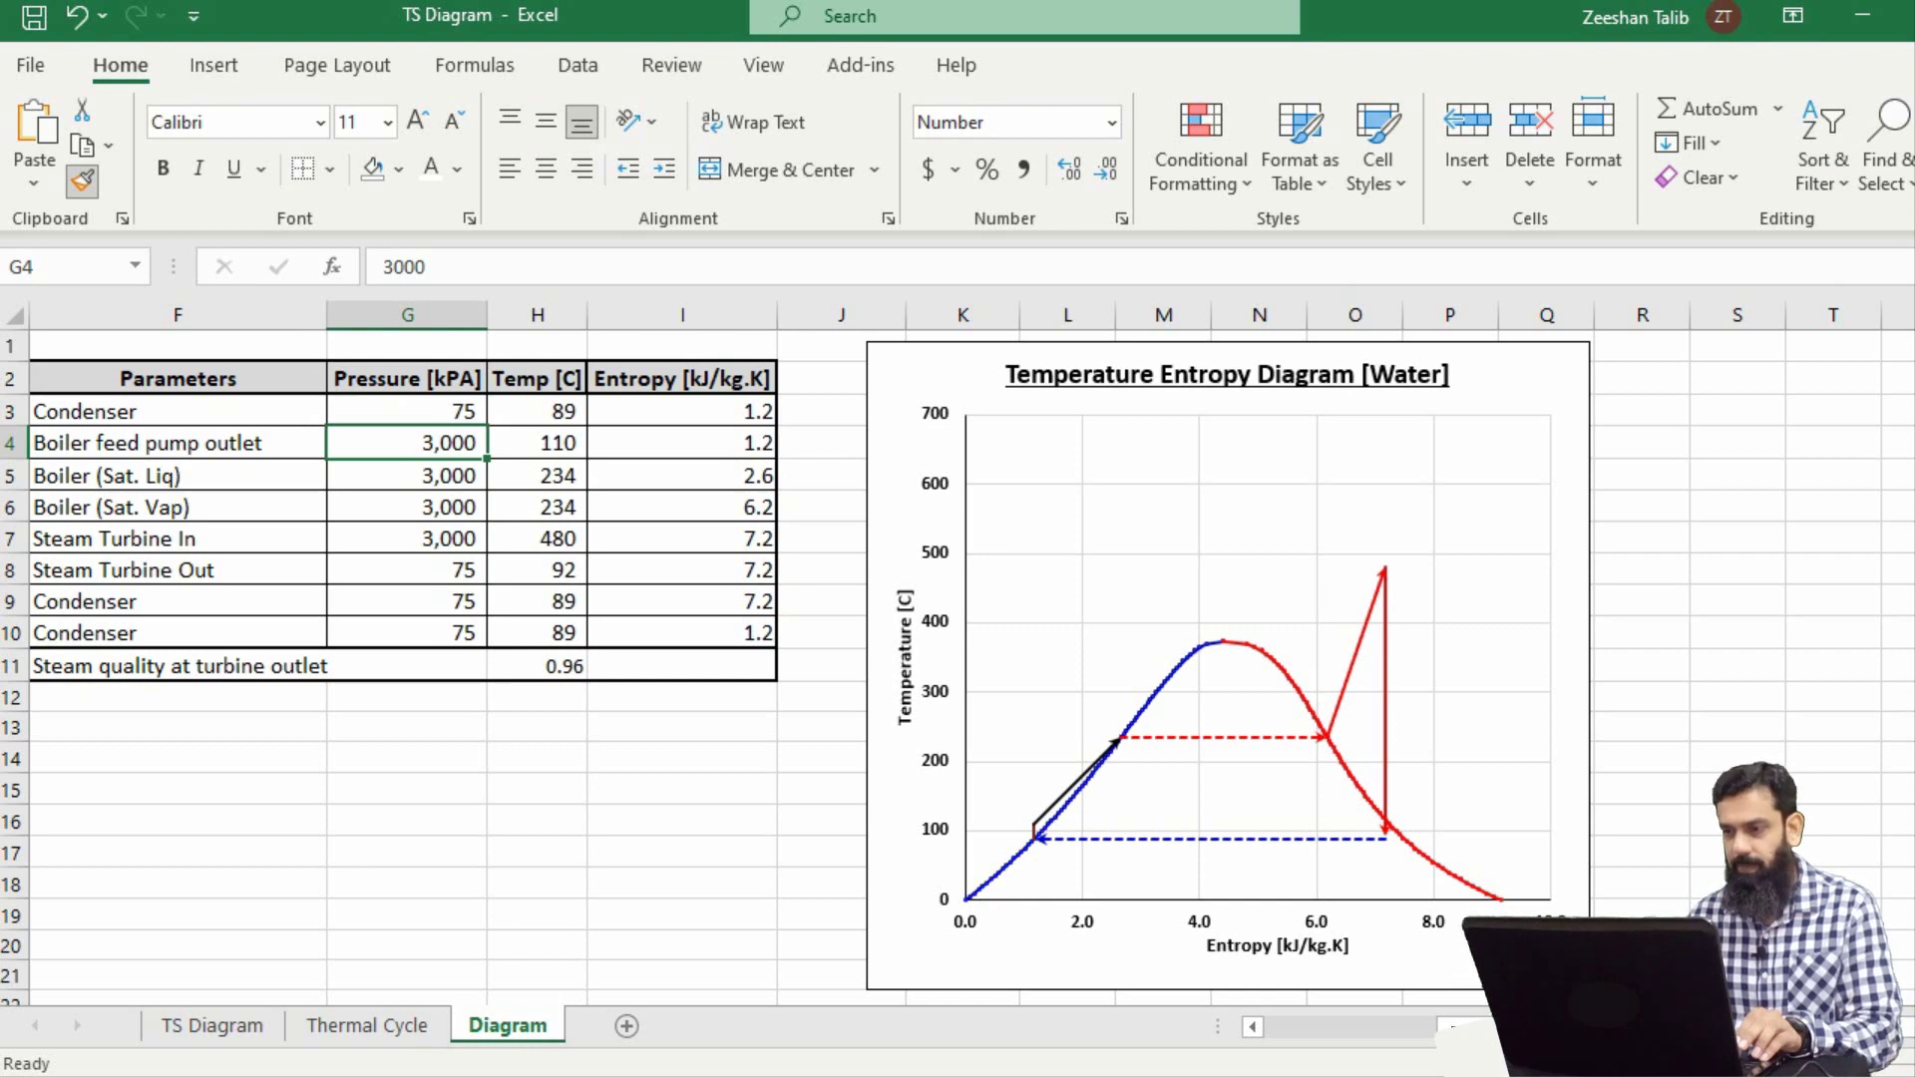
- Set the boiler feed pump outlet pressure in G4 to 10000 kPa
{"action": "key", "text": "F2"}
{"action": "key", "text": "BackSpace"}
{"action": "key", "text": "BackSpace"}
{"action": "key", "text": "BackSpace"}
{"action": "key", "text": "BackSpace"}
{"action": "type", "text": "10000"}
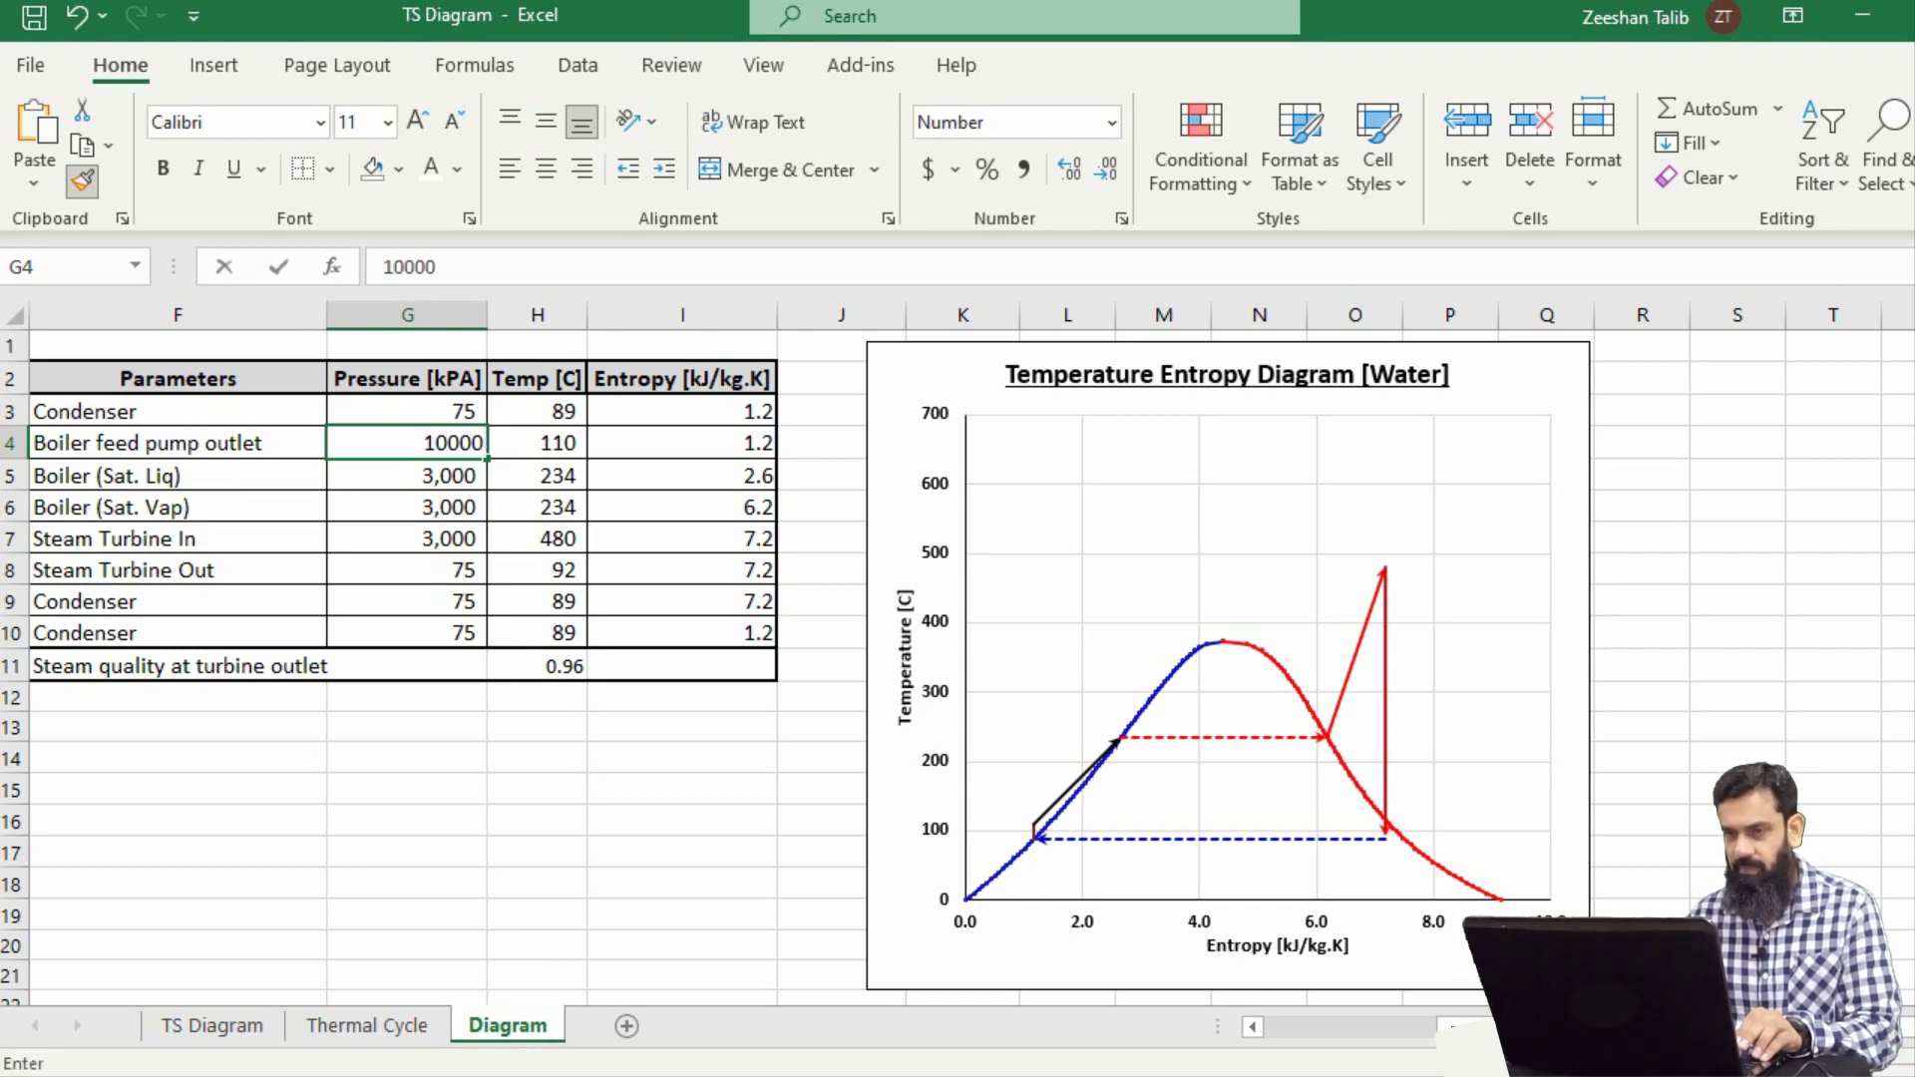
{"action": "key", "text": "Return"}
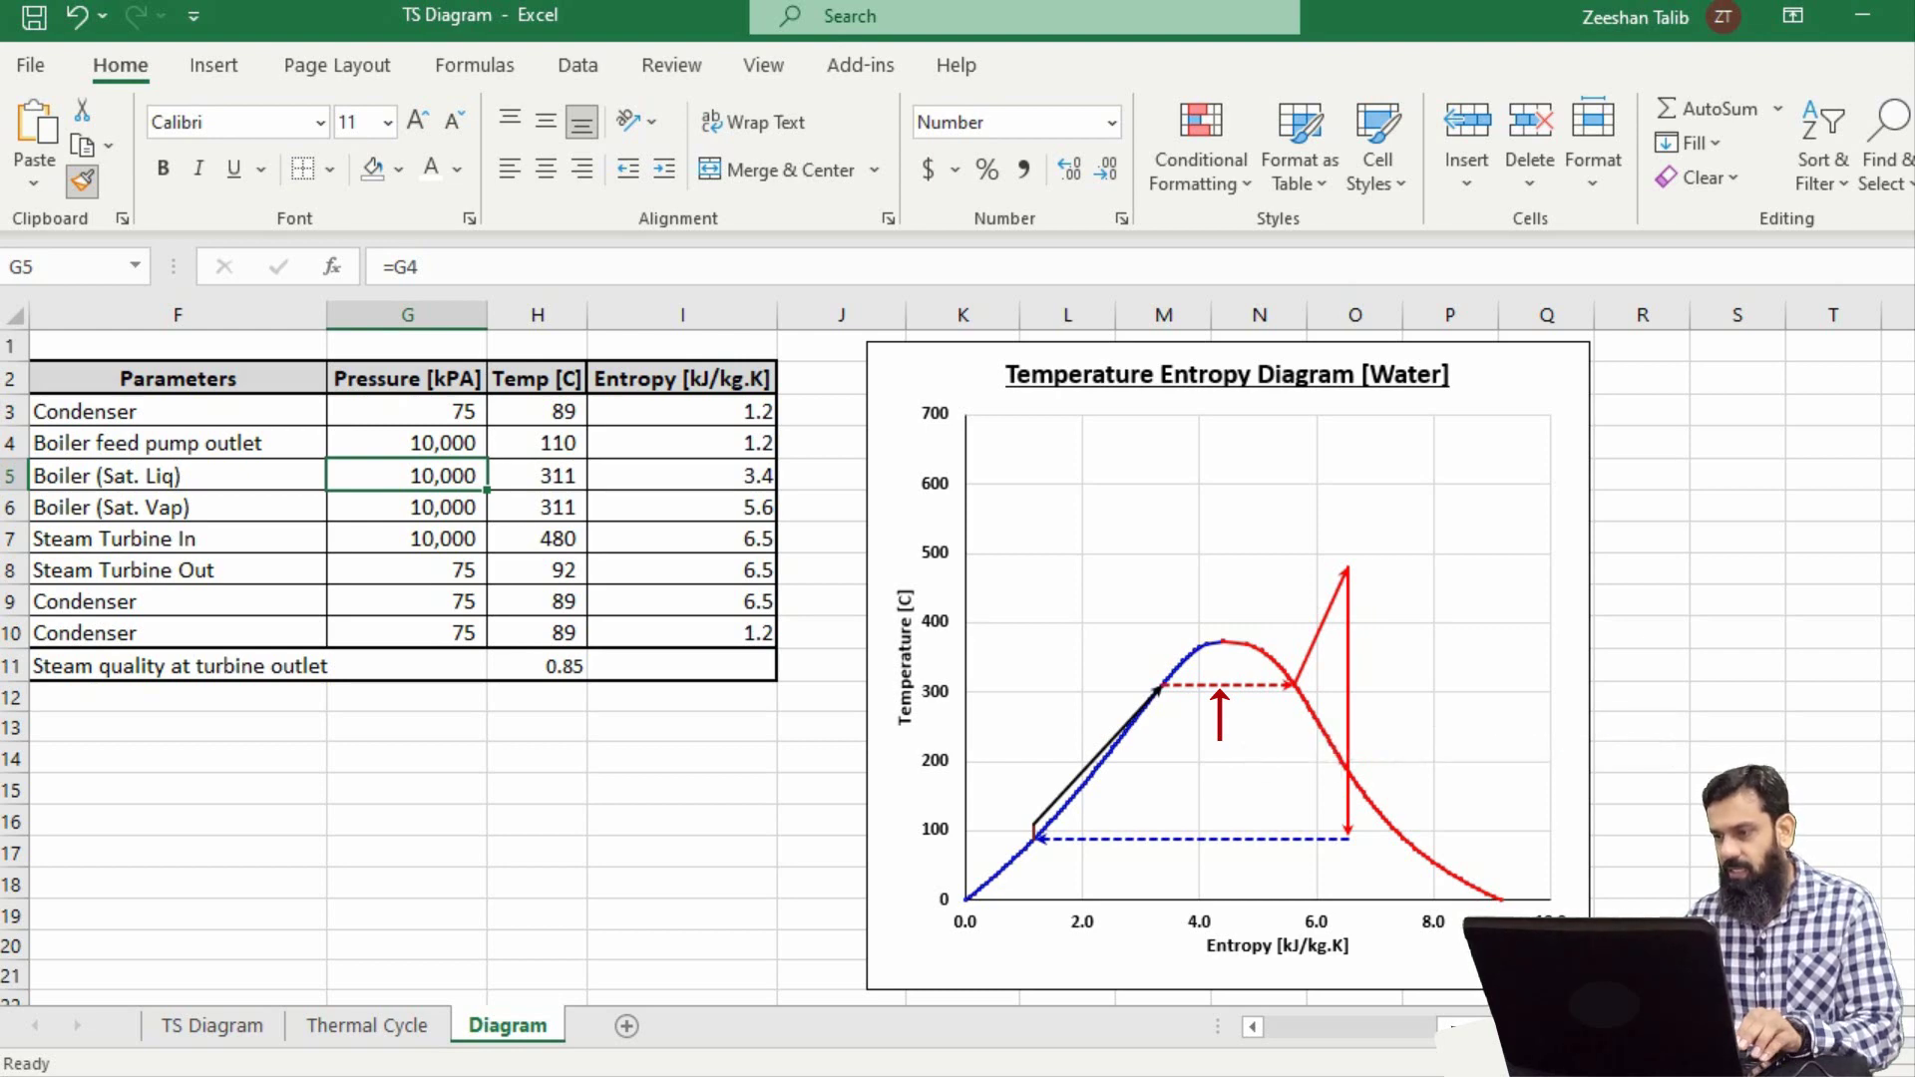
- Set the steam turbine inlet temperature in H7 to 600 °C
{"action": "mouse_move", "coordinate": [1348, 832]}
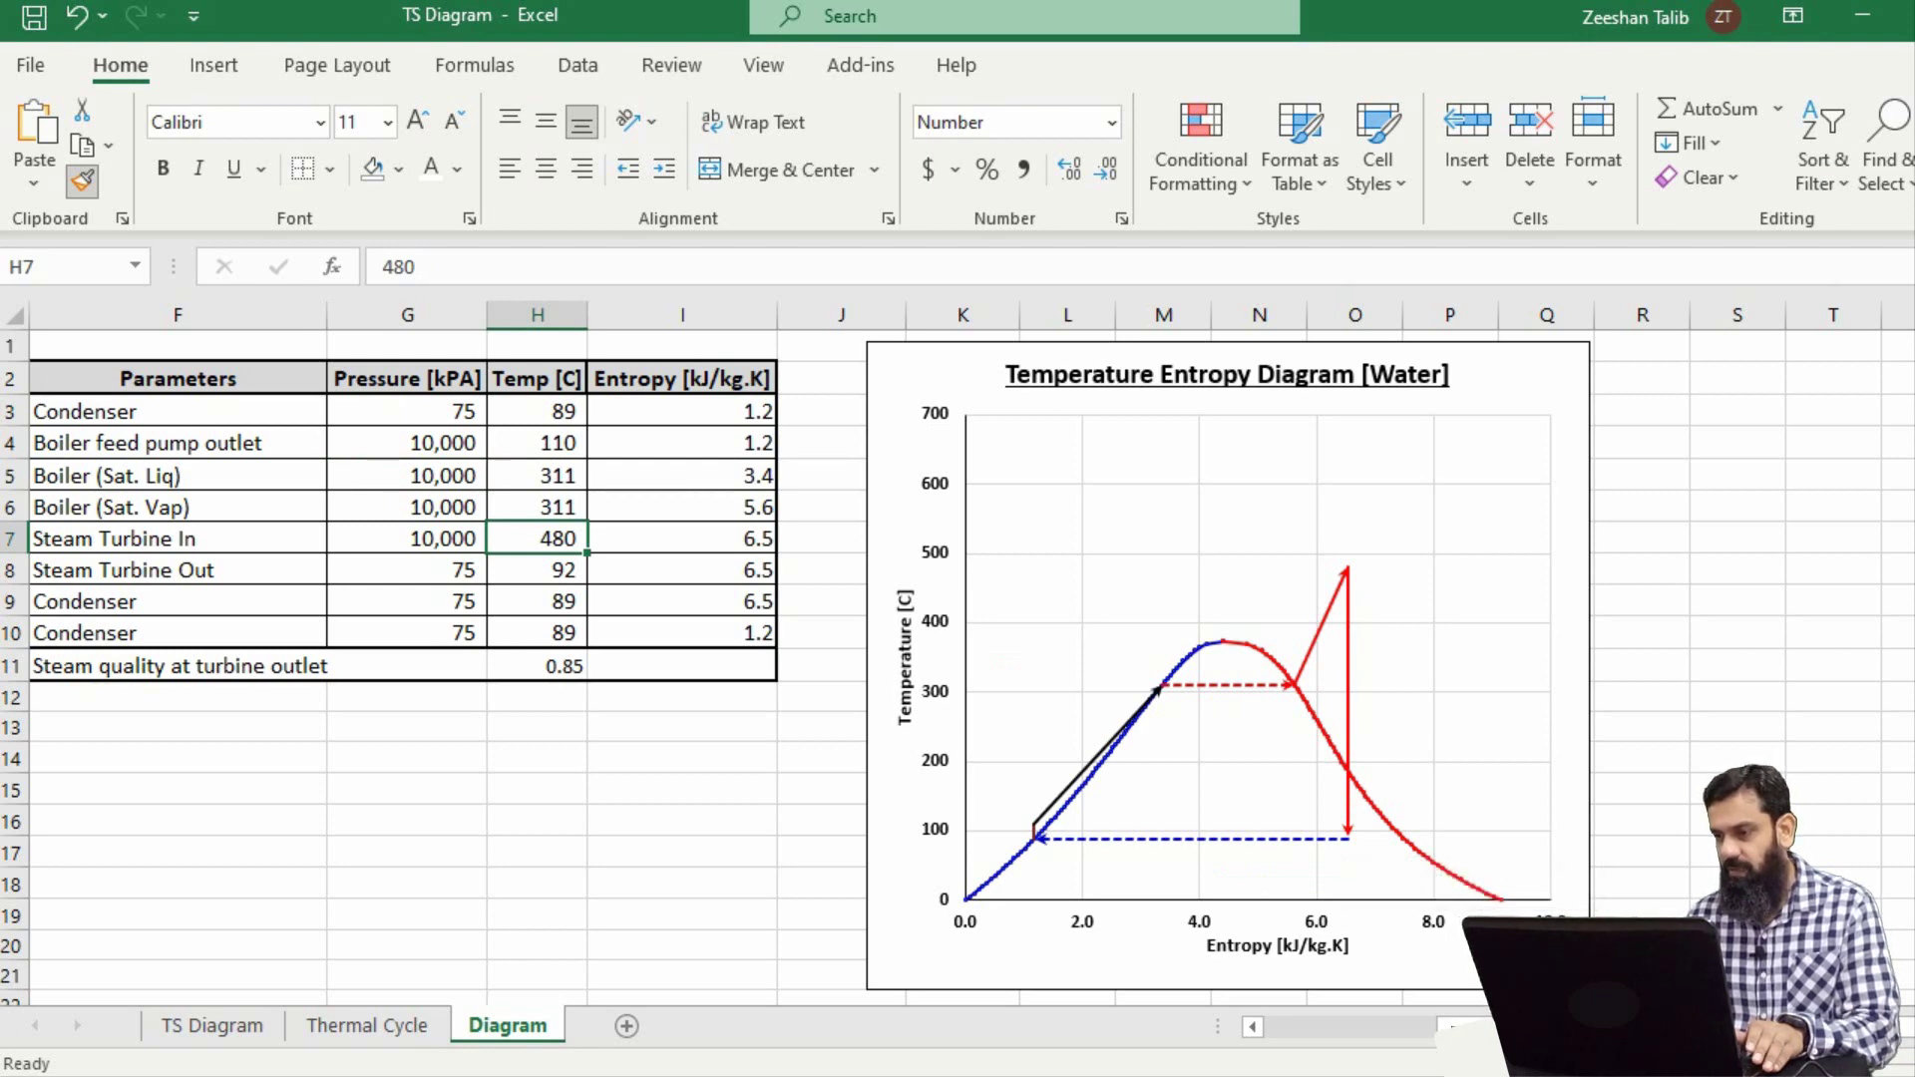
{"action": "mouse_move", "coordinate": [1349, 838]}
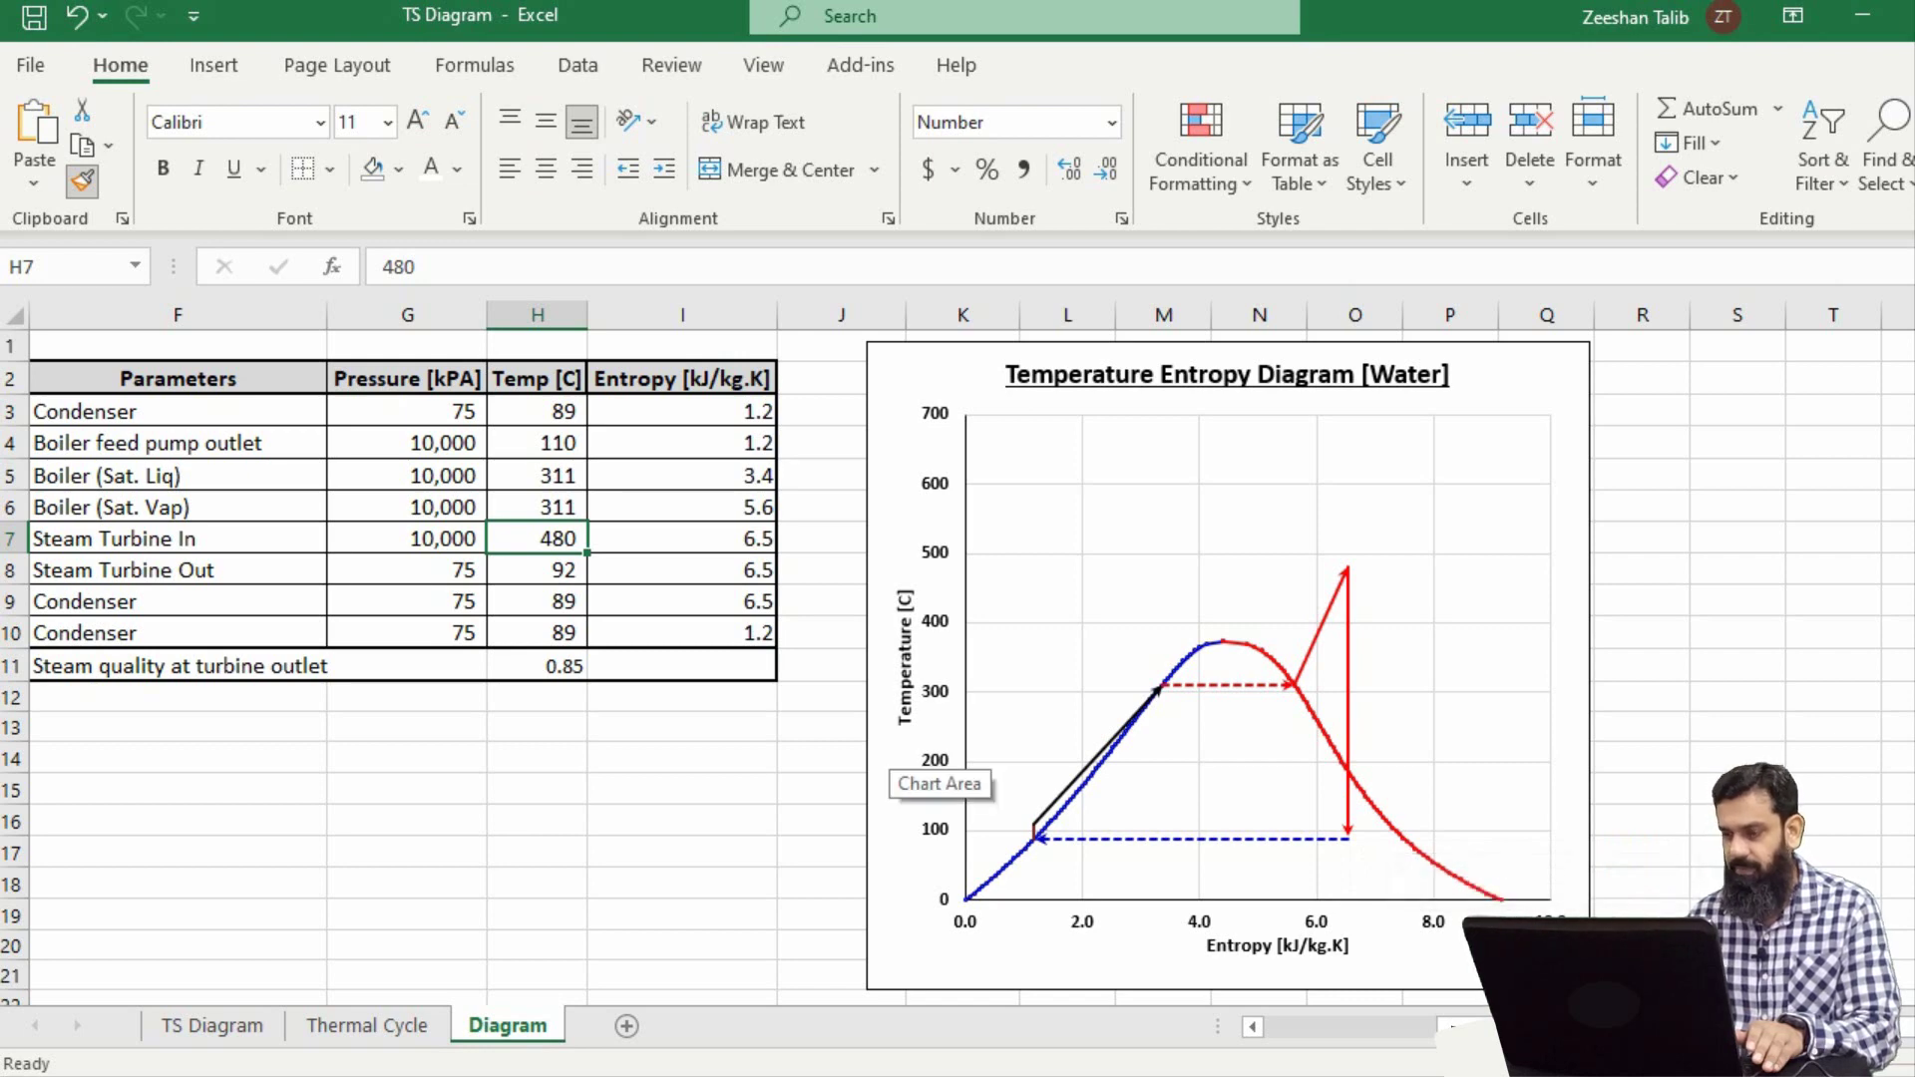
{"action": "type", "text": "600"}
{"action": "key", "text": "Return"}
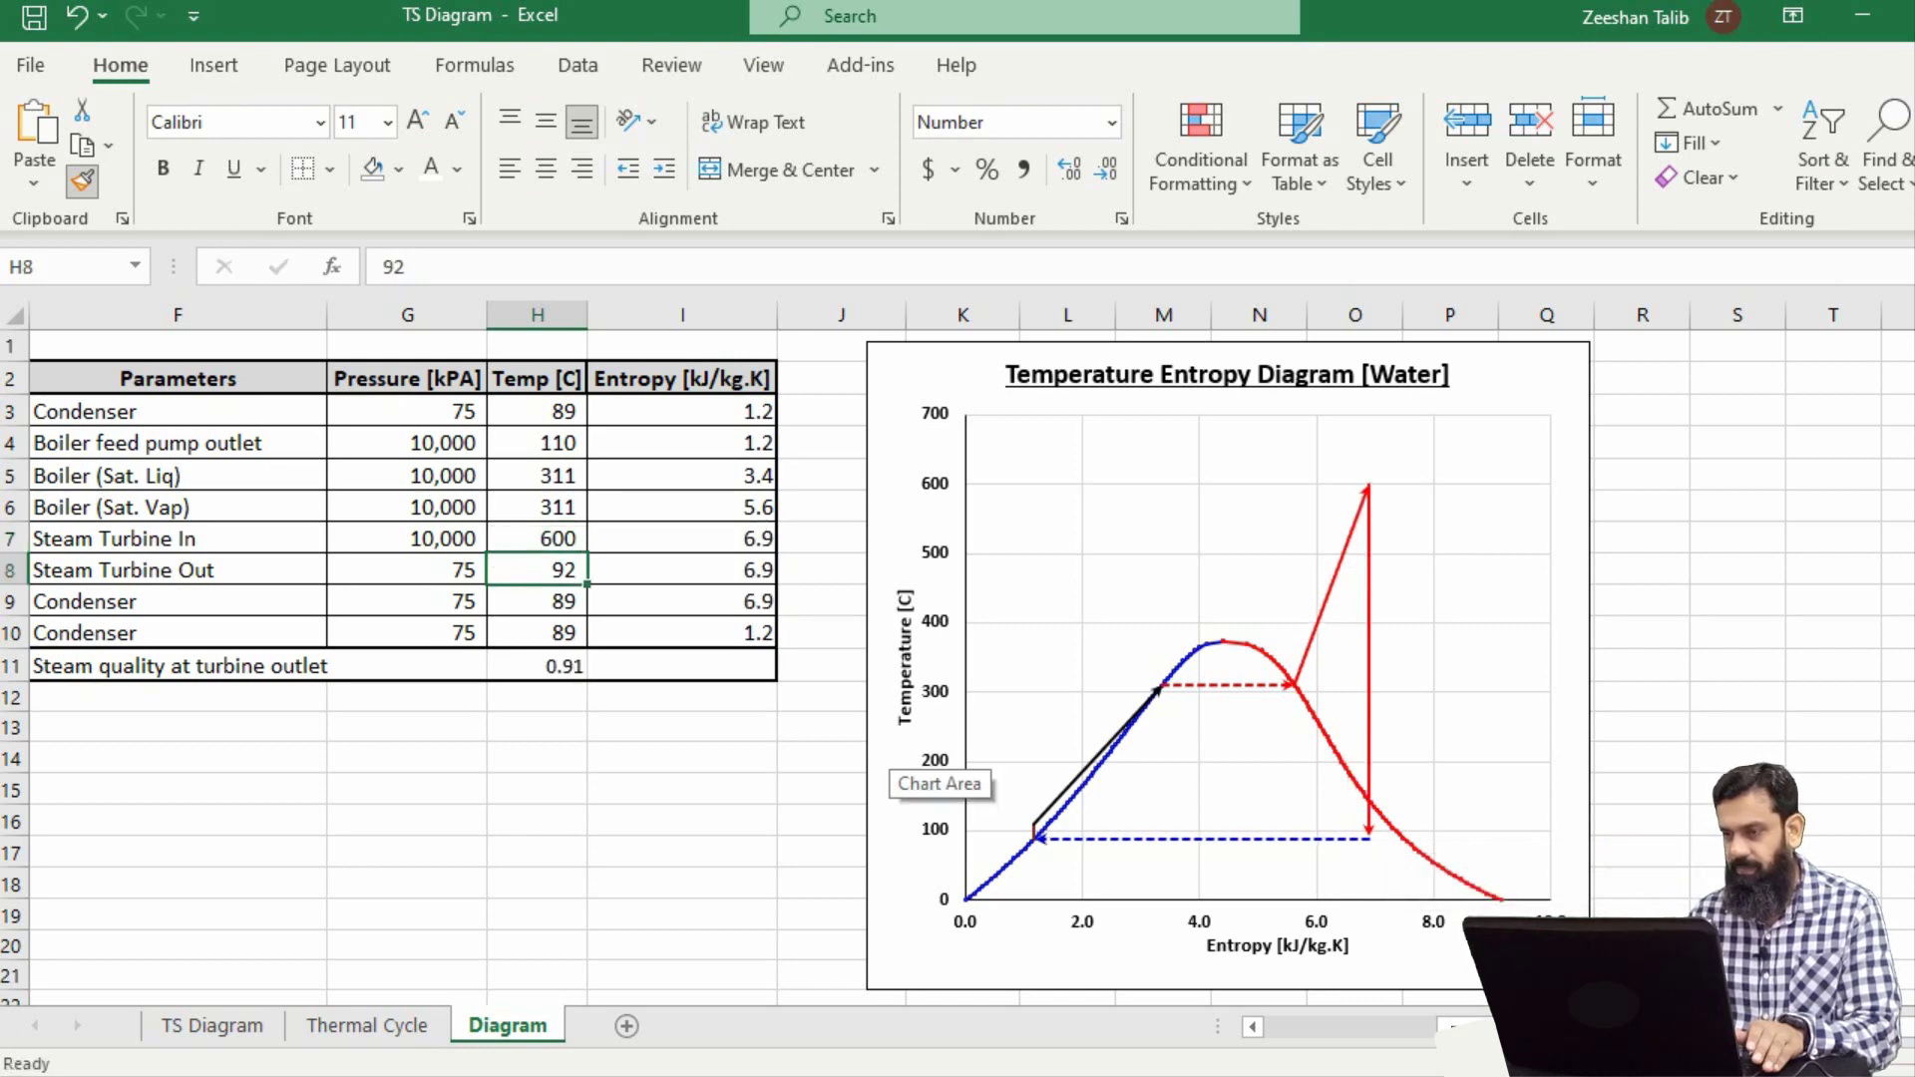
- Raise the steam turbine inlet temperature in H7 to 650 °C
{"action": "left_click", "coordinate": [537, 539]}
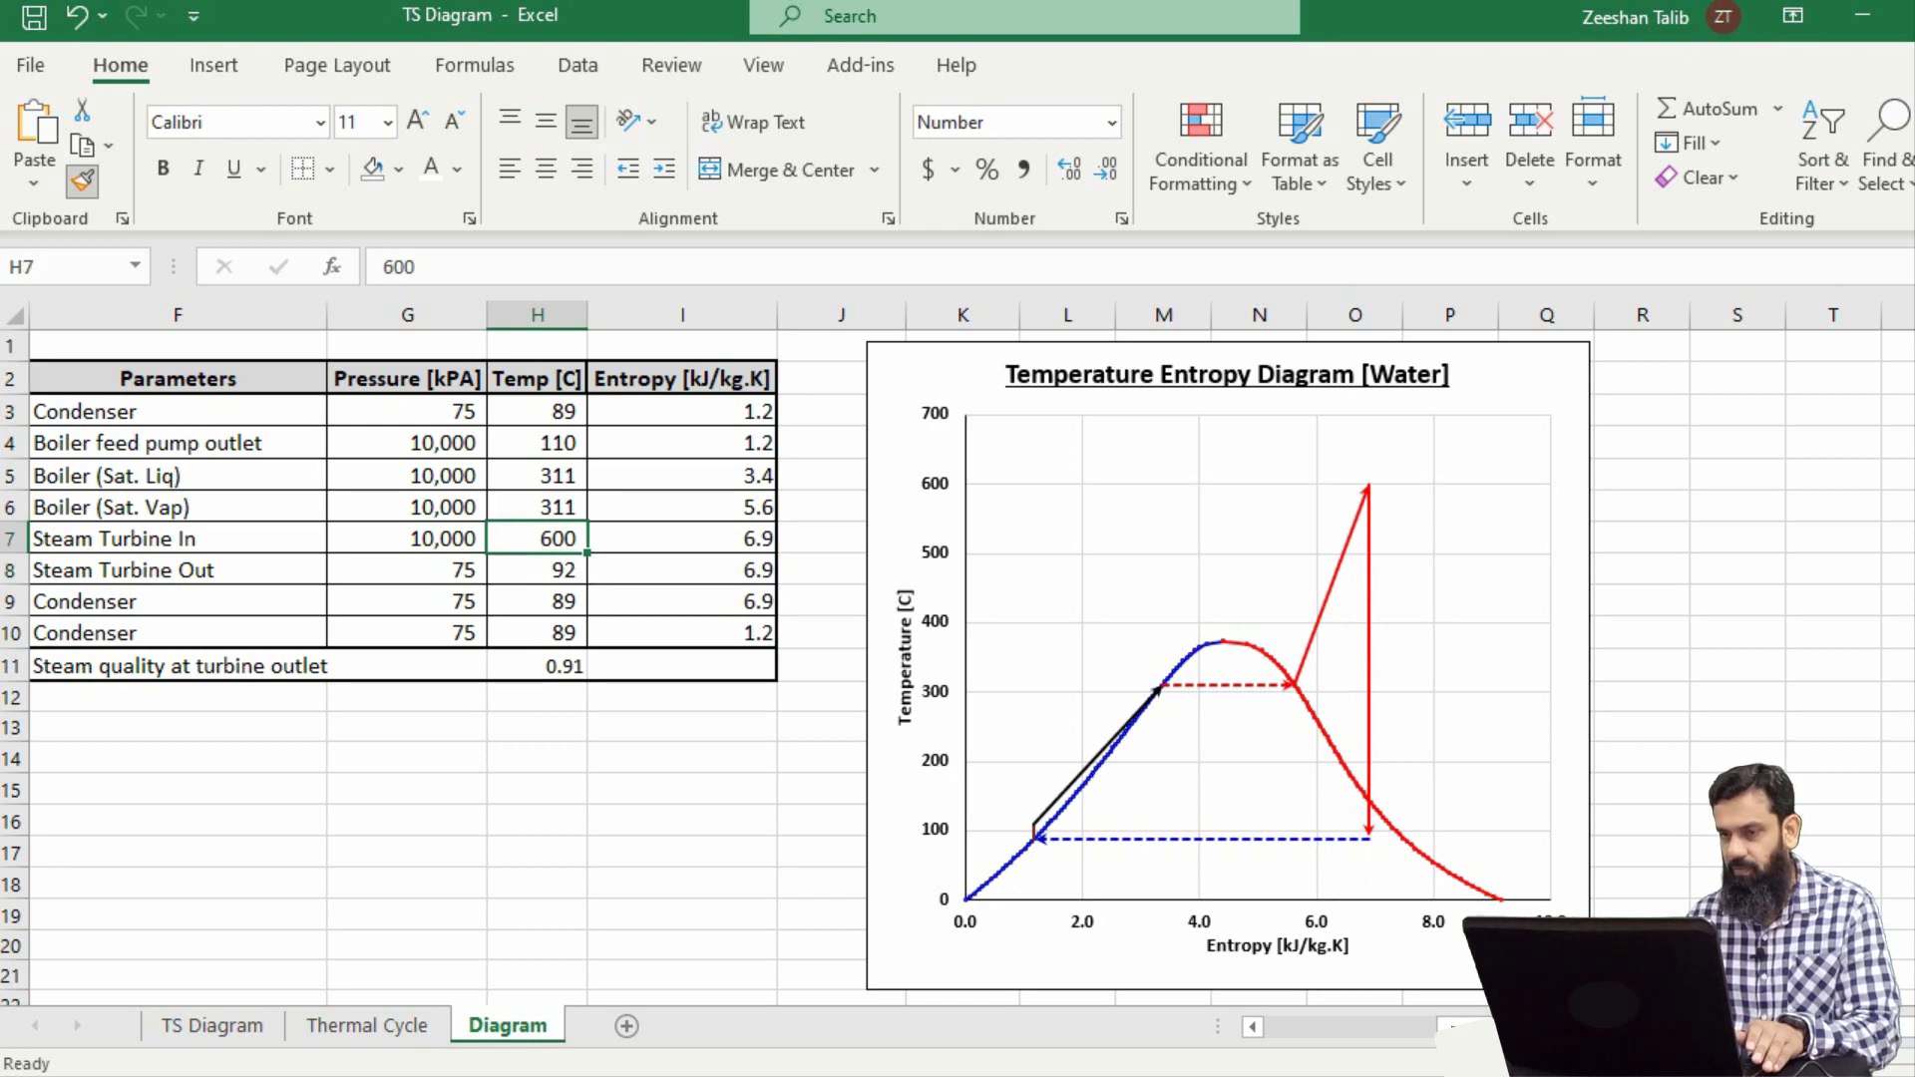
{"action": "type", "text": "650"}
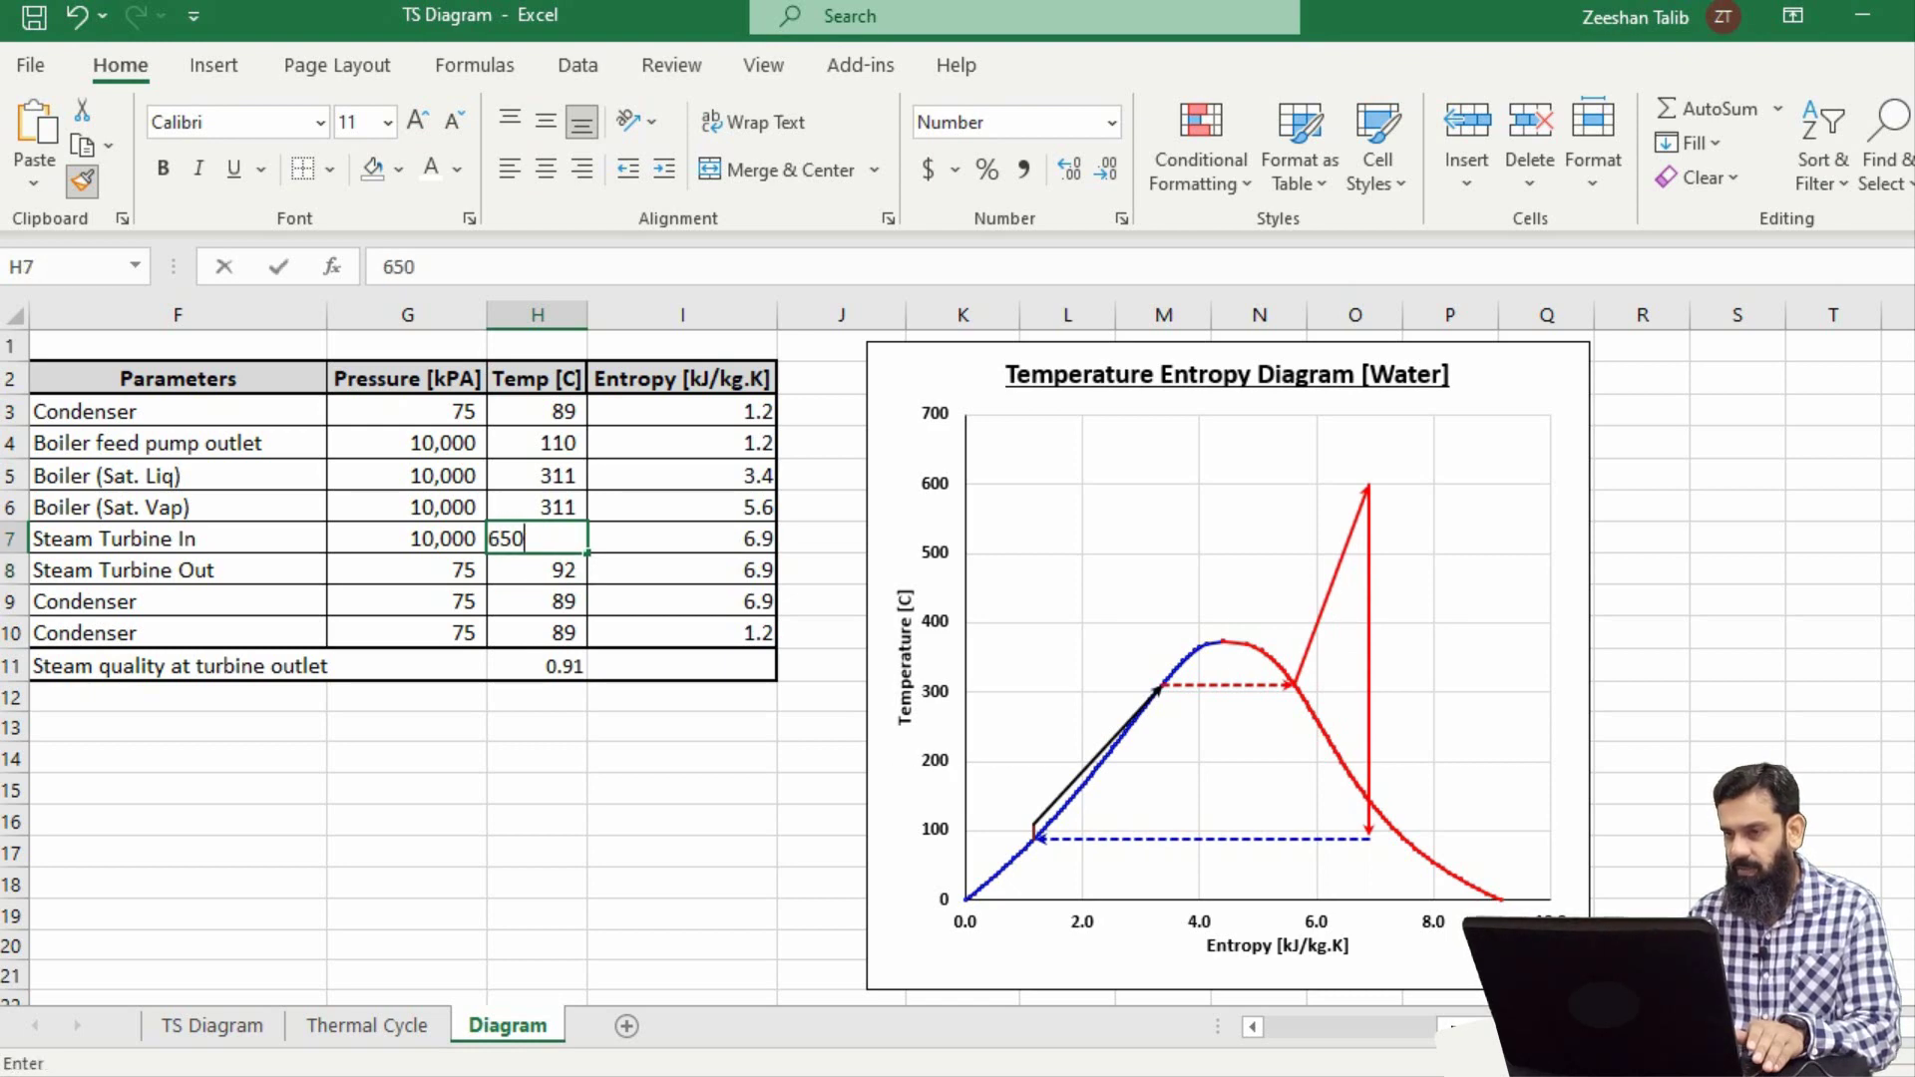
{"action": "key", "text": "Return"}
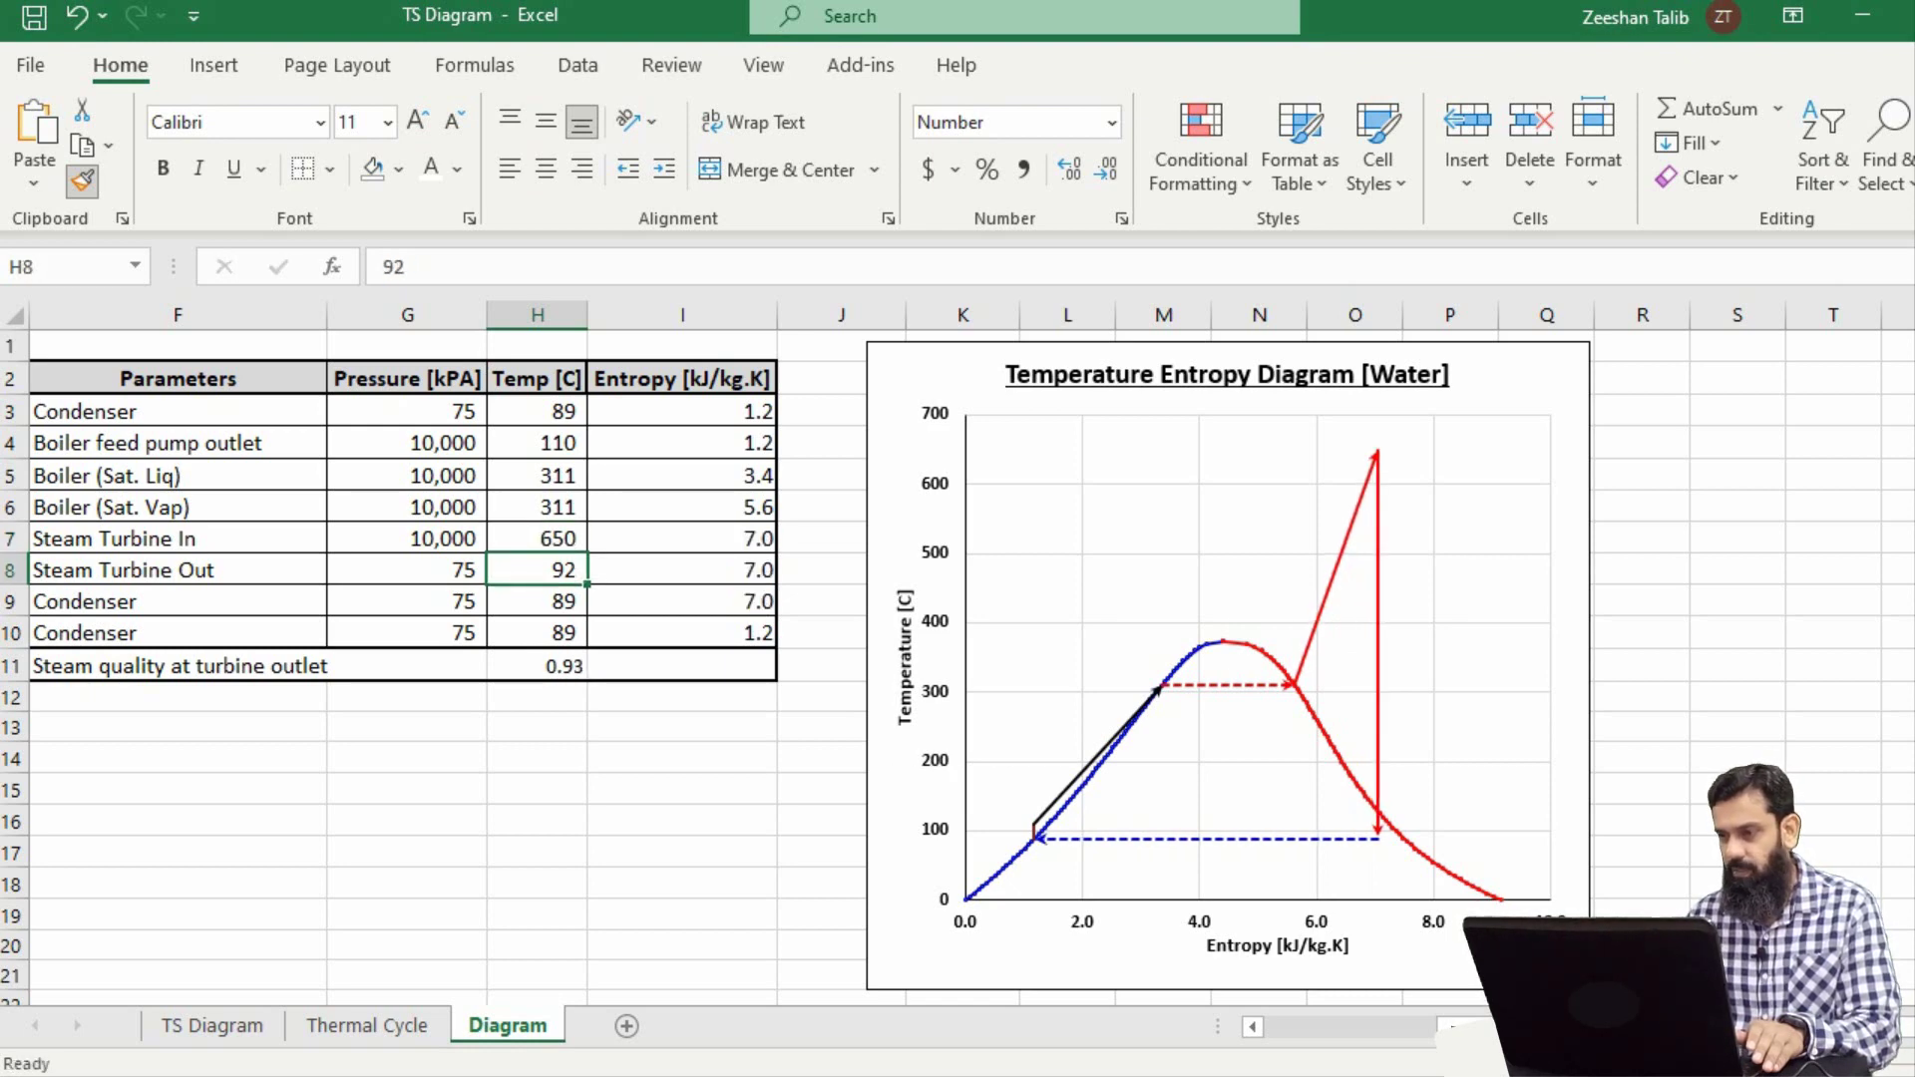
- Raise the steam turbine inlet temperature in H7 to 700 °C
{"action": "left_click", "coordinate": [536, 538]}
{"action": "type", "text": "700"}
{"action": "key", "text": "Return"}
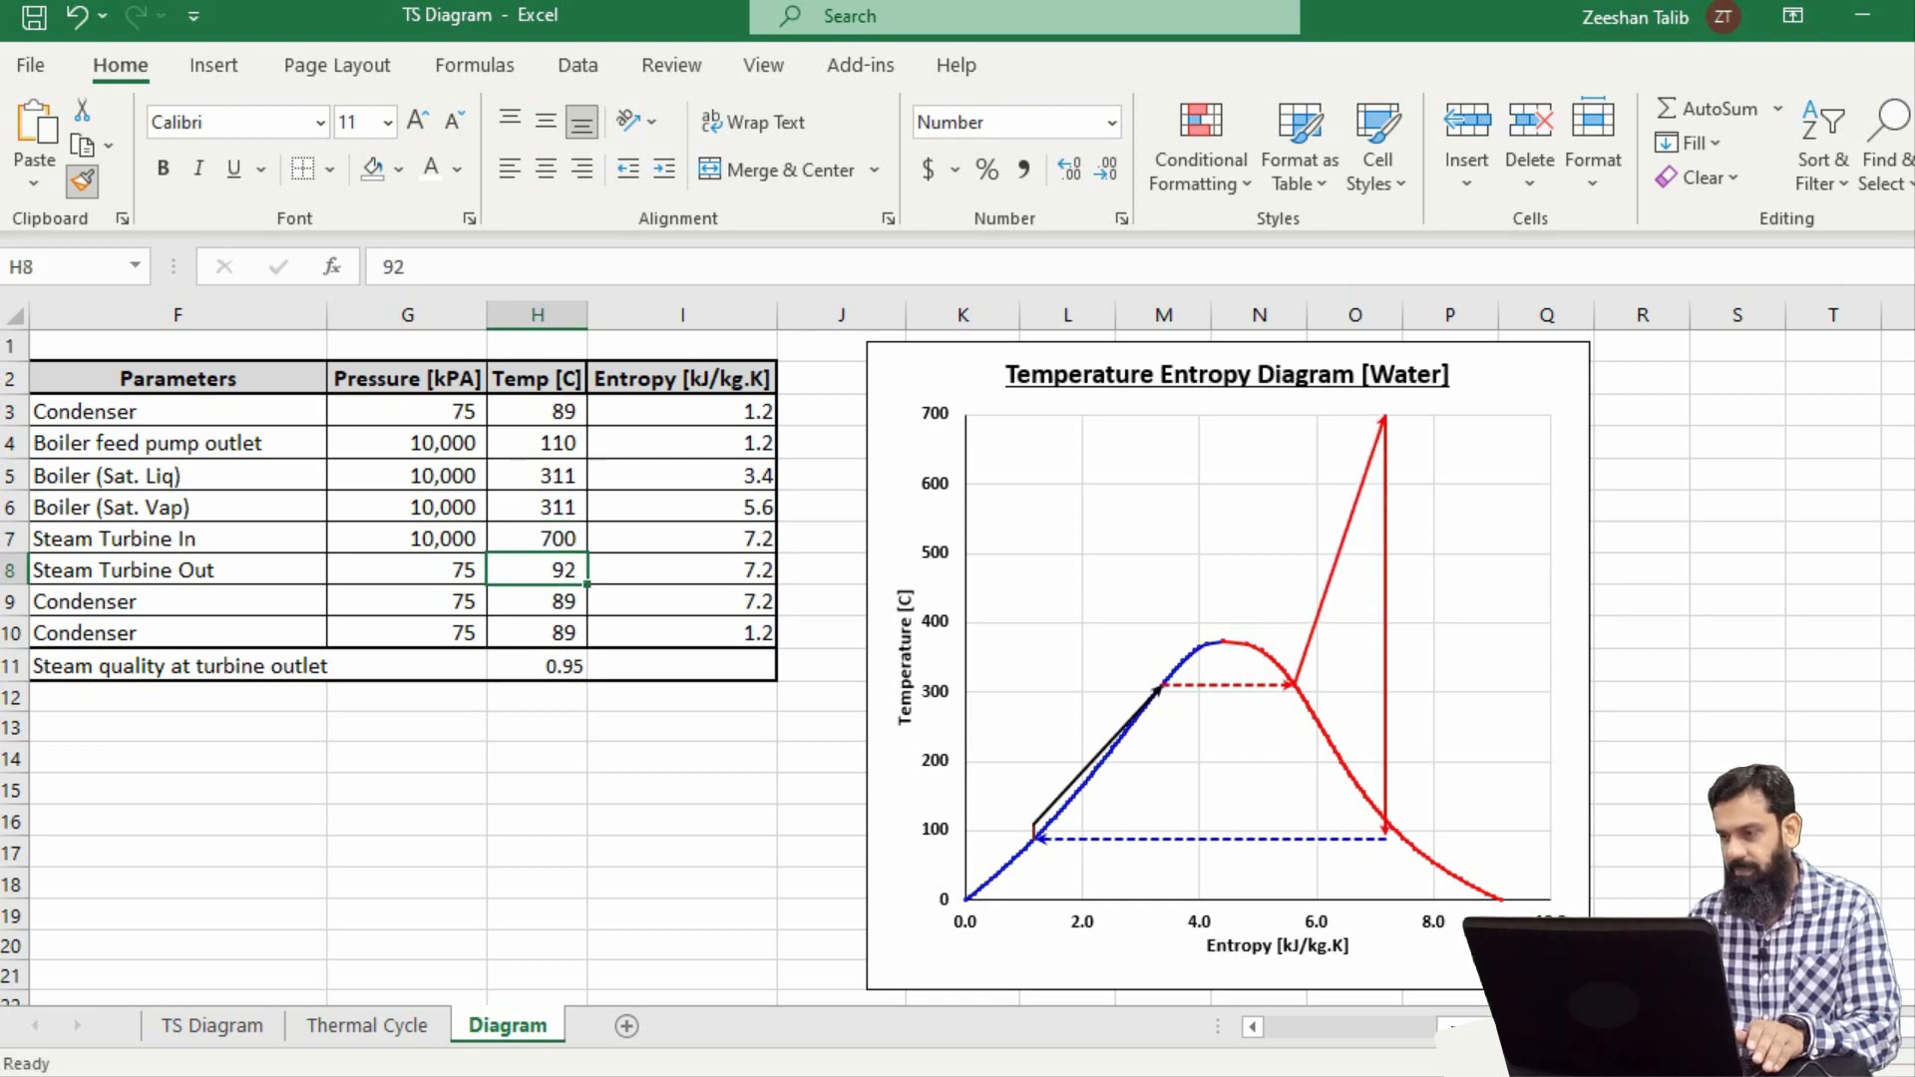